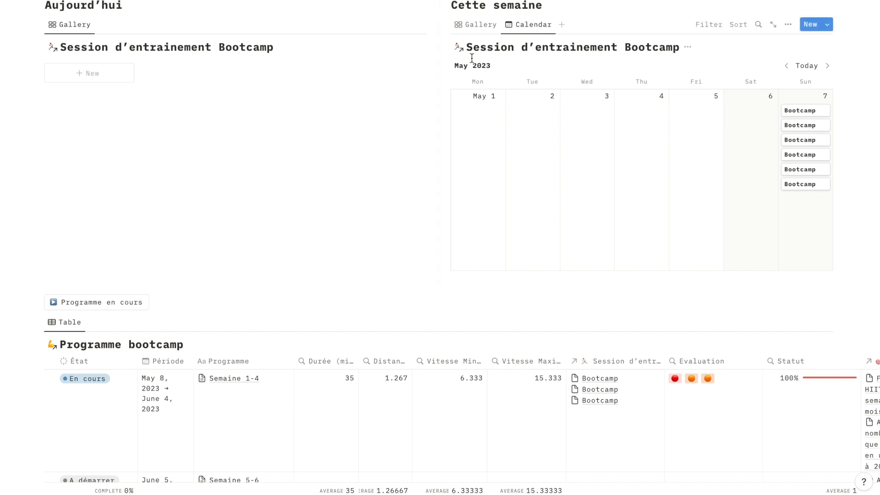
Step: Compare the Gallery and Calendar views of the Cette semaine sessions, and examine the columns and rows of the Programme bootcamp table
click(478, 25)
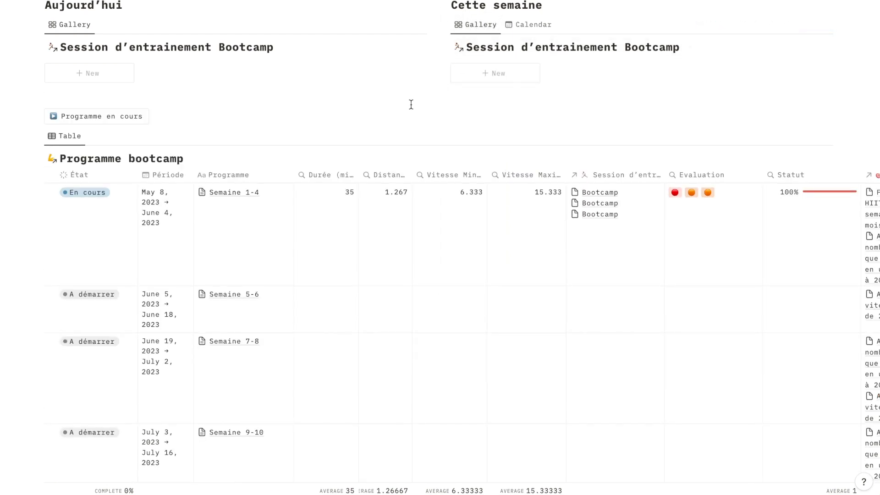
click(525, 26)
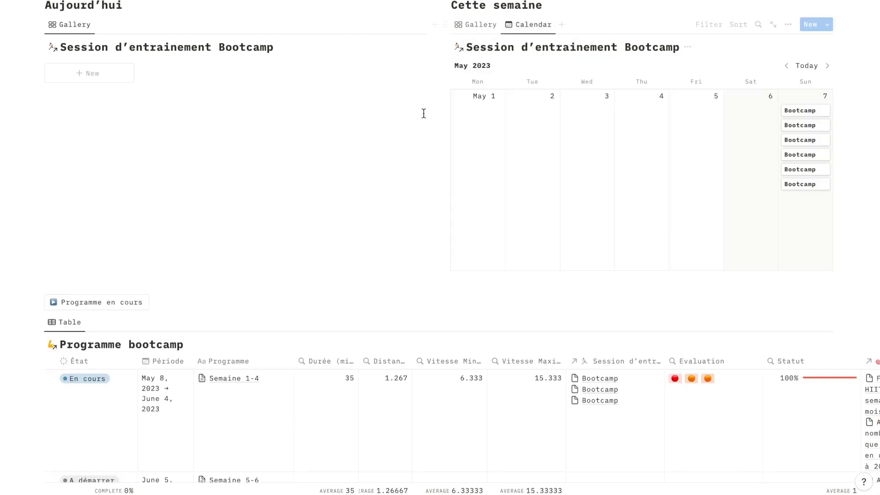
scroll(338, 197, down, 2)
scroll(338, 197, down, 4)
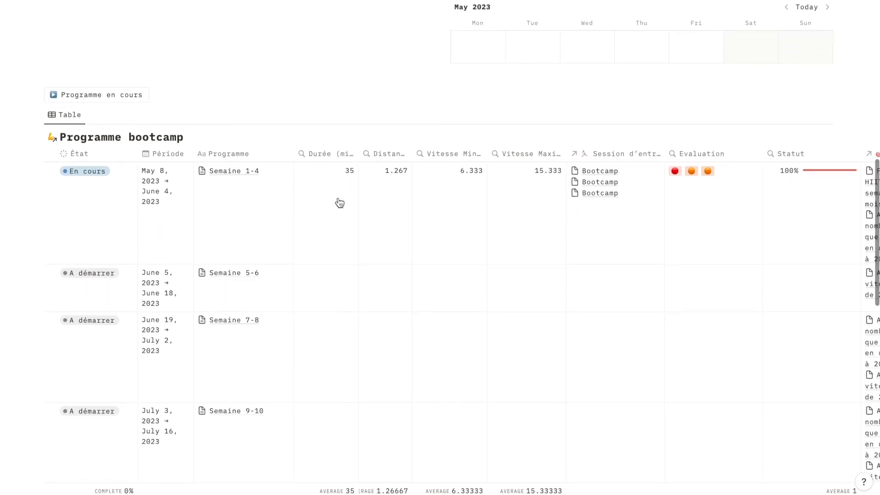
scroll(339, 203, down, 1)
scroll(339, 203, right, 5)
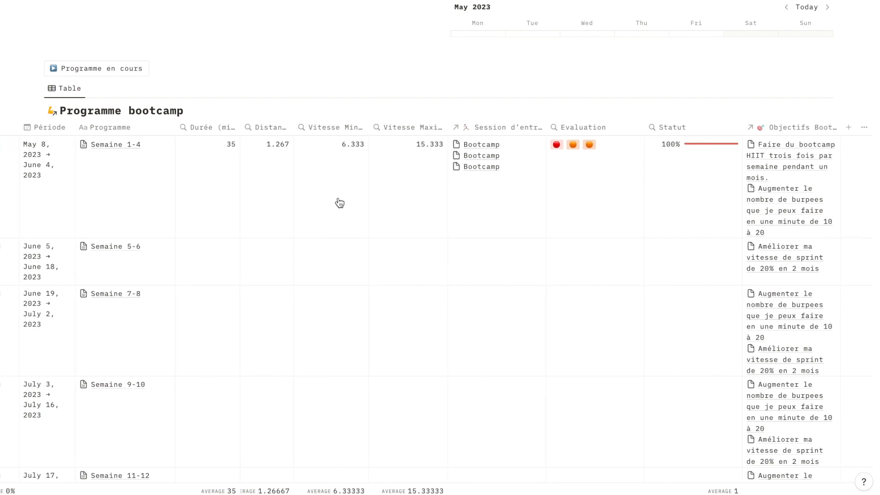
scroll(339, 203, left, 5)
scroll(340, 202, down, 3)
scroll(339, 202, down, 12)
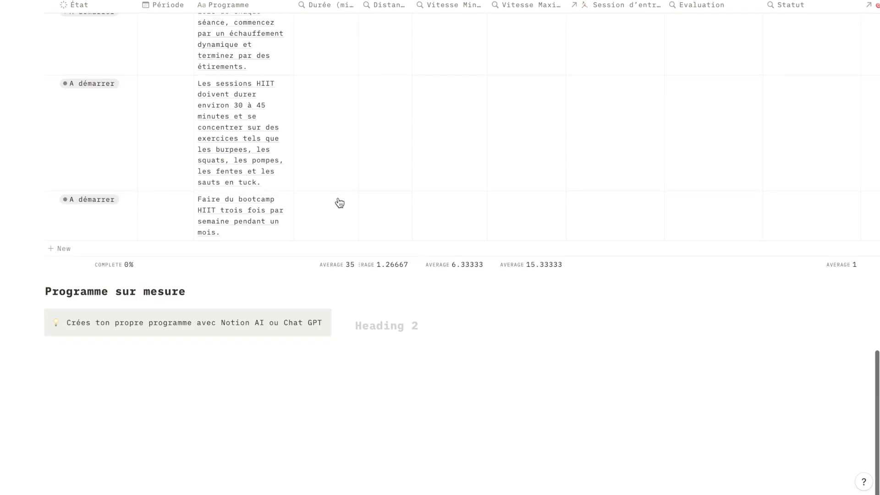
scroll(285, 303, up, 13)
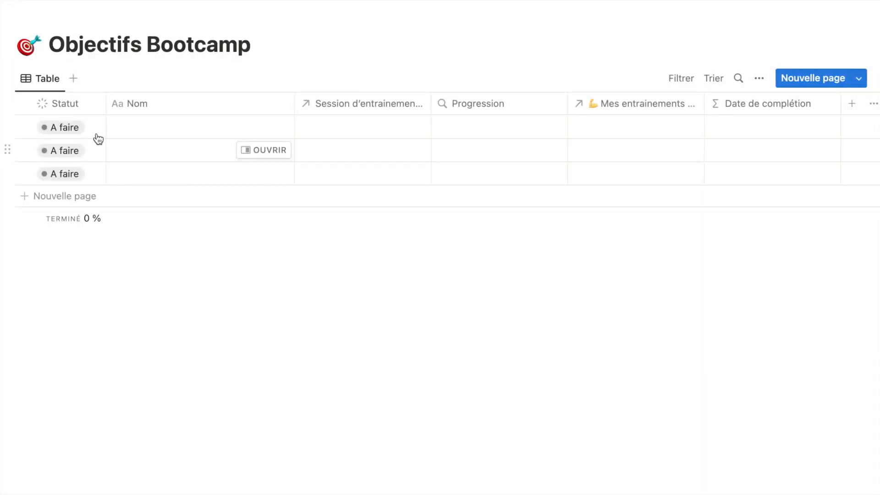
Step: Try setting the first goal's Statut to Terminé in Objectifs Bootcamp, and undo the change
click(95, 133)
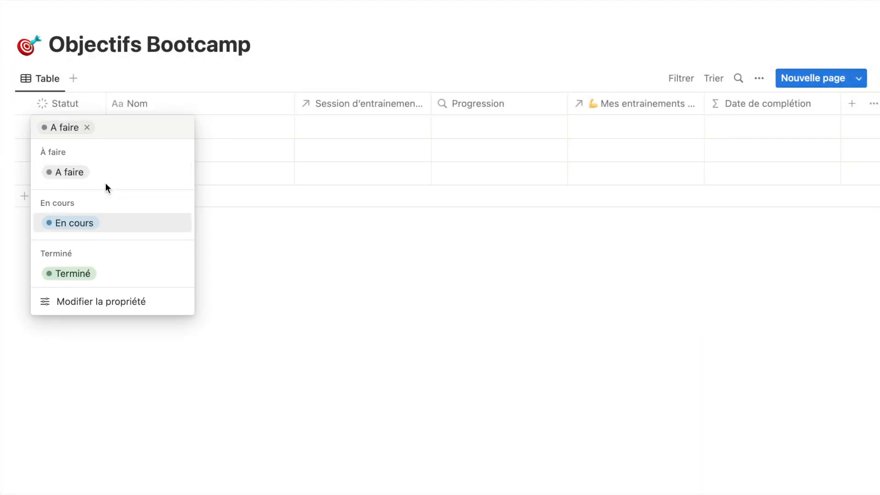
click(98, 280)
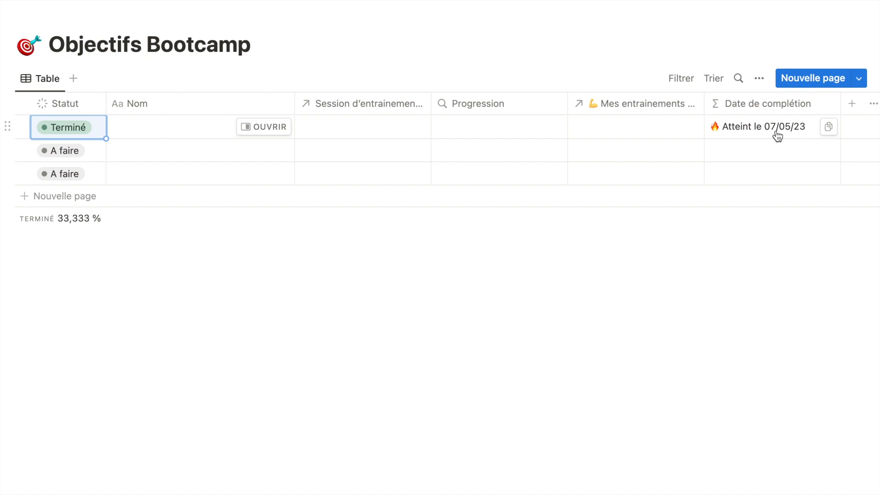
key(super+z)
Step: Check which databases the first goal's Session d'entrainement and Mes entrainements relations point to, without linking any page
click(333, 133)
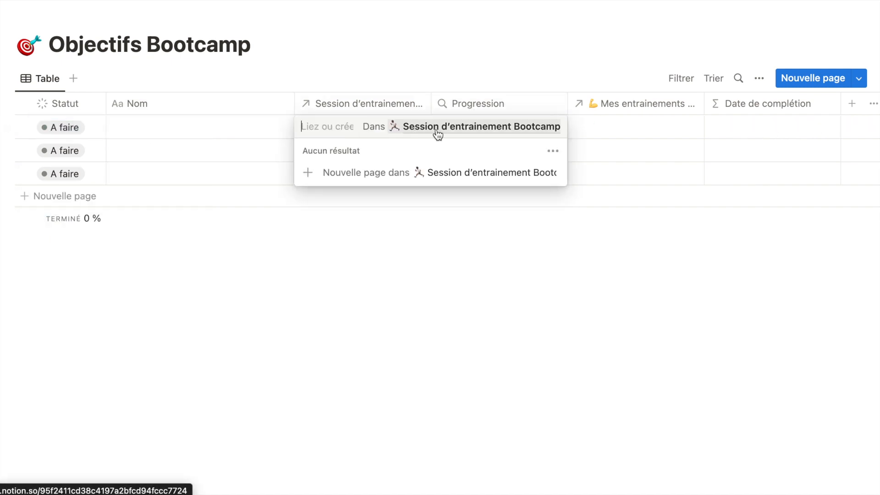
click(550, 110)
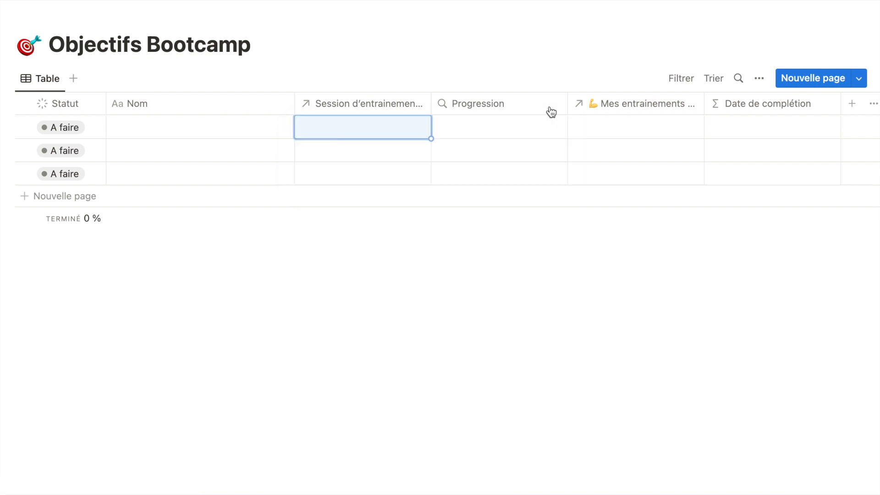
click(615, 131)
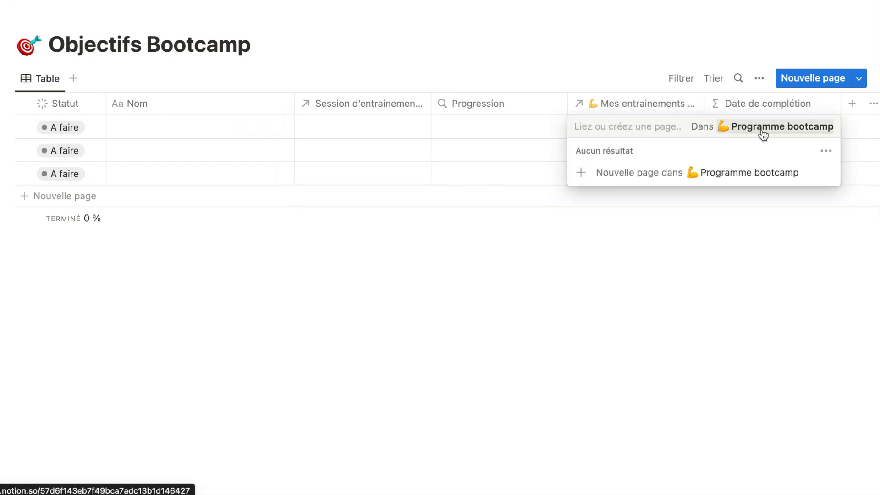
key(Escape)
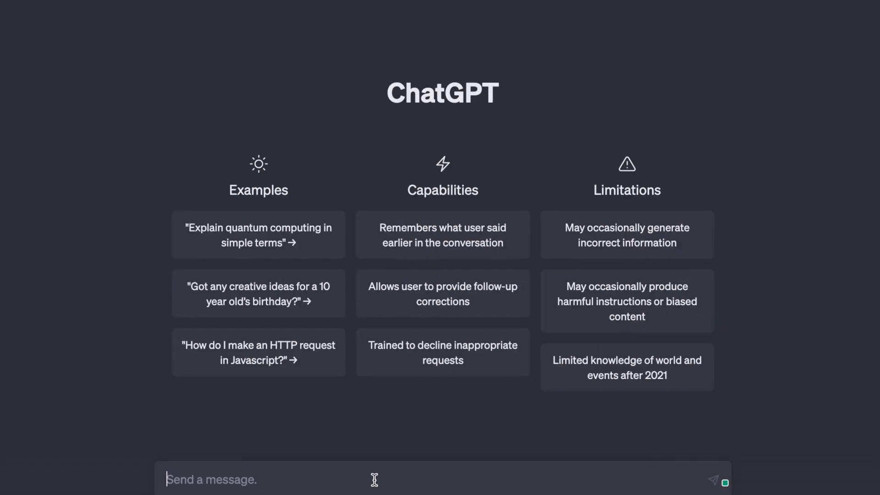
Step: Switch to ChatGPT and send the prompt "Définis des 10 objectifs SMART pour une personne débutant un bootcamp HIIT"
text(Définis des 10 objectifs SMART pour une personne débutant un bootcamp HIIT)
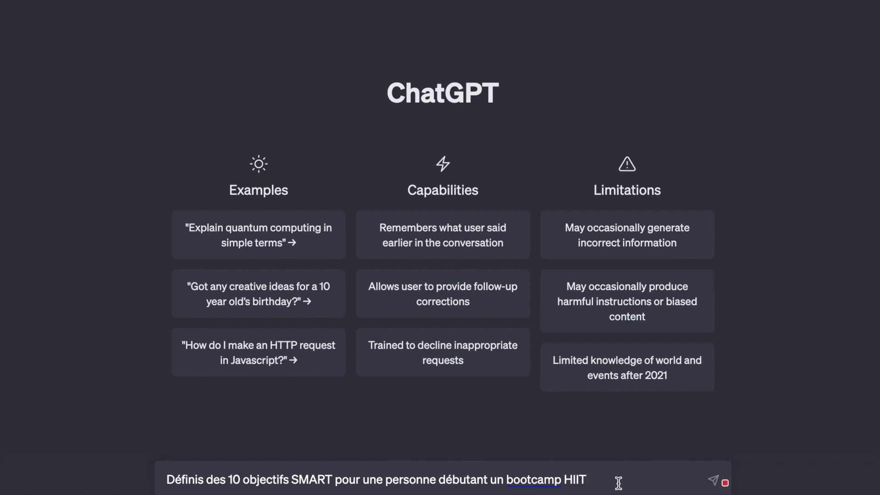
key(Return)
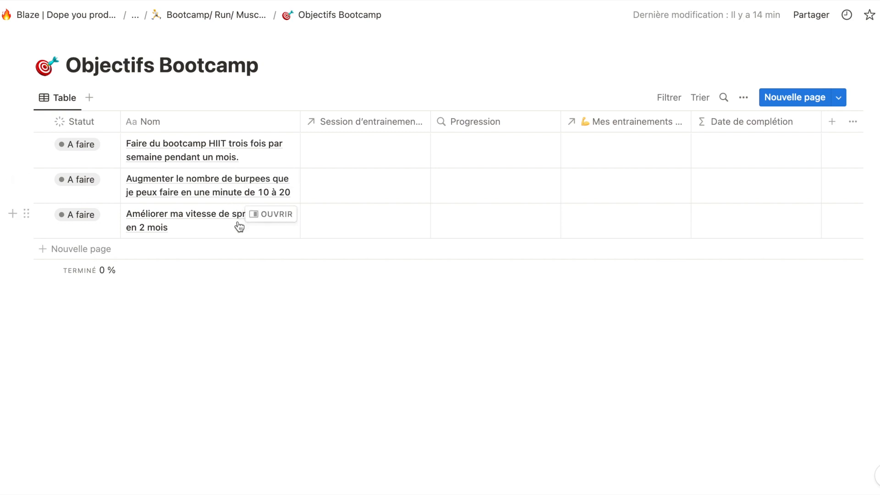
Step: Open the Programme bootcamp database through the first goal's Mes entrainements relation in Objectifs Bootcamp, and review its weekly periods
click(620, 149)
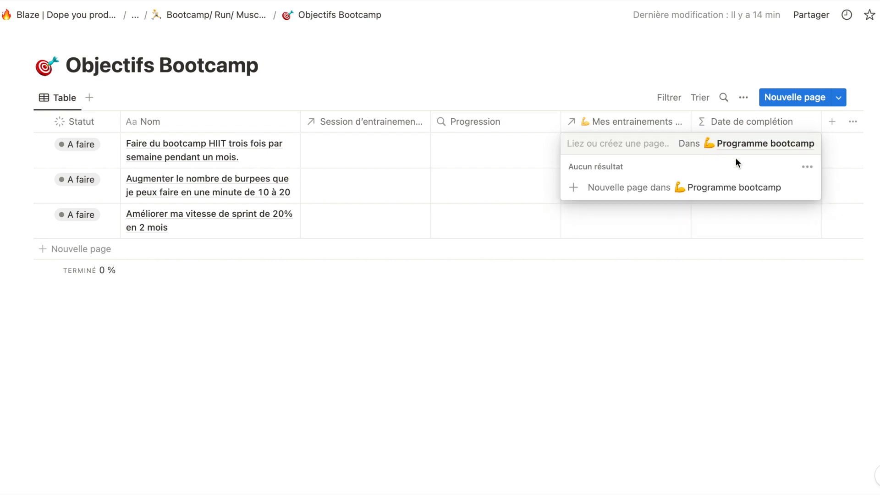
click(759, 146)
scroll(551, 349, down, 2)
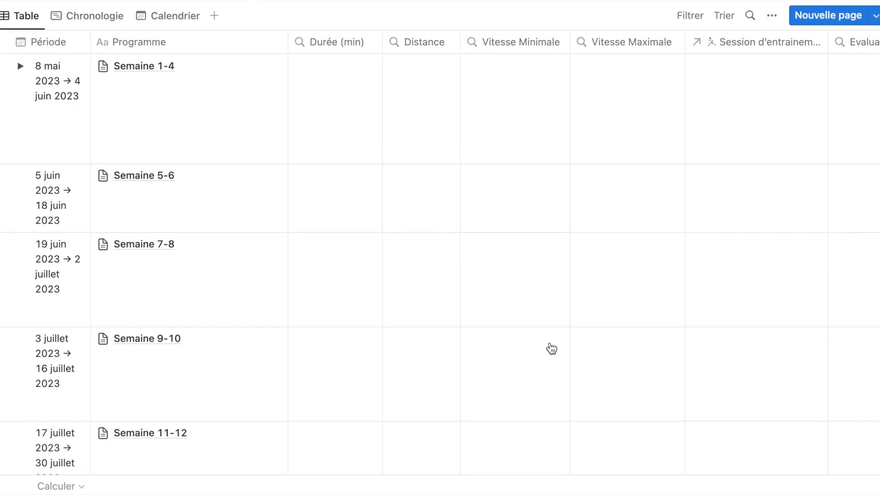
scroll(202, 174, down, 4)
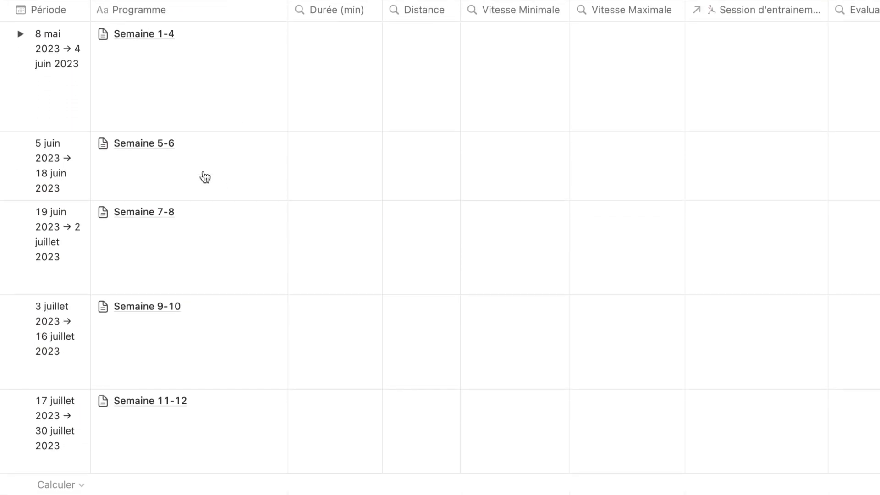
scroll(205, 178, down, 3)
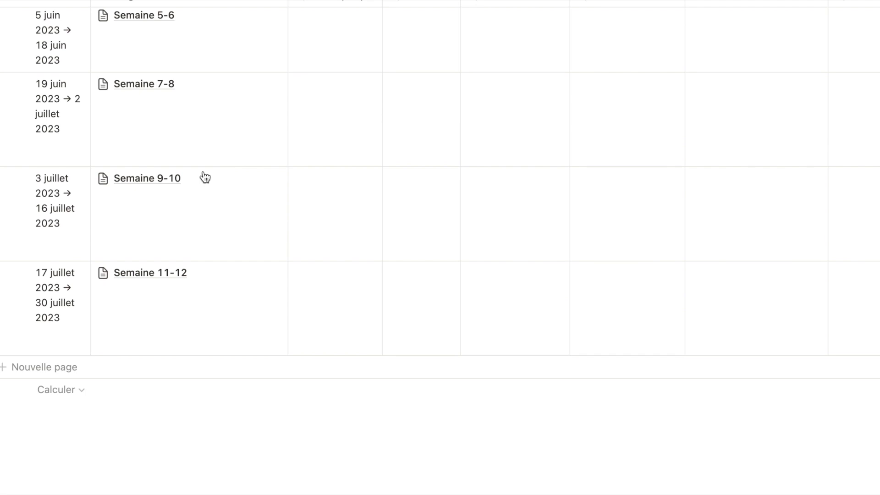
scroll(205, 178, up, 8)
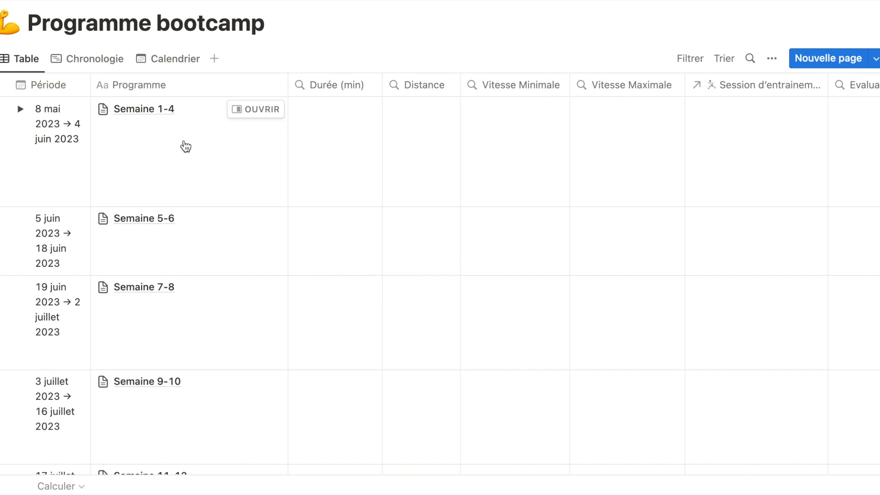
Step: Inspect the rollup settings of the Vitesse Maximale property in the Semaine 1-4 row and close them unchanged
scroll(225, 151, right, 2)
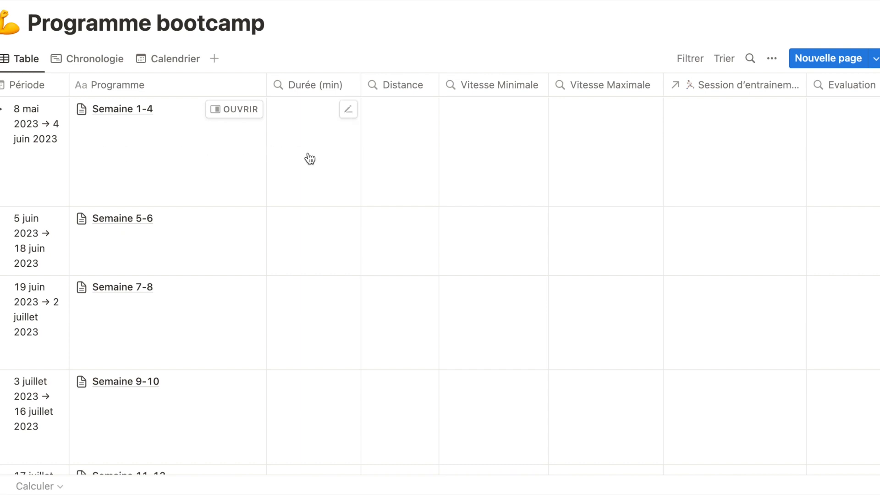
scroll(328, 161, right, 3)
scroll(330, 163, right, 2)
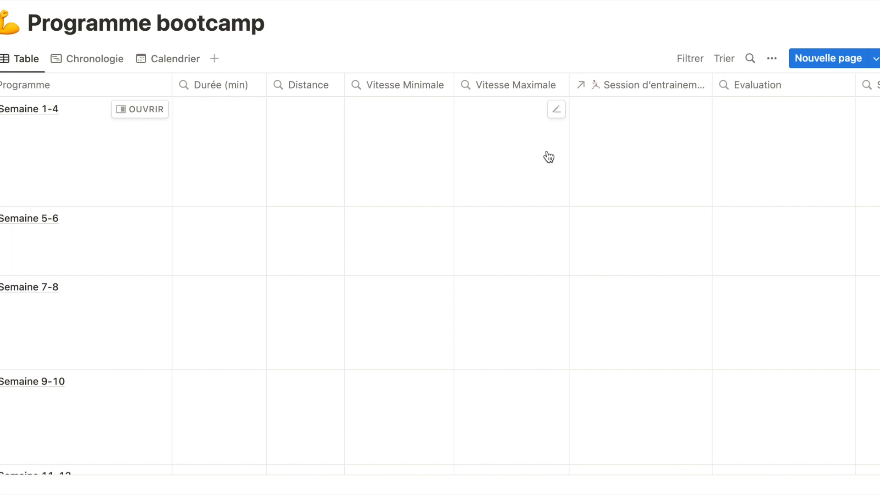
click(555, 113)
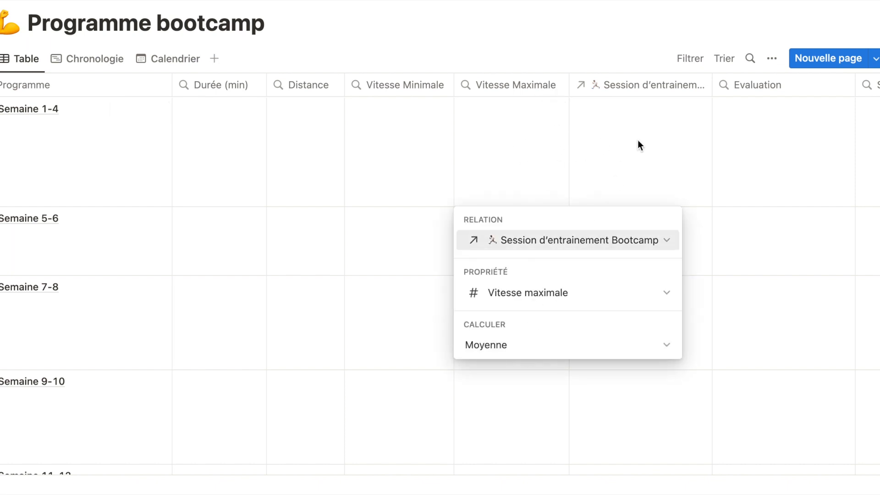
click(638, 144)
Step: Examine the Evaluation, Statut and Objectifs Bootcamp columns of the programme table, and return to its first columns
scroll(679, 147, right, 3)
scroll(781, 170, right, 2)
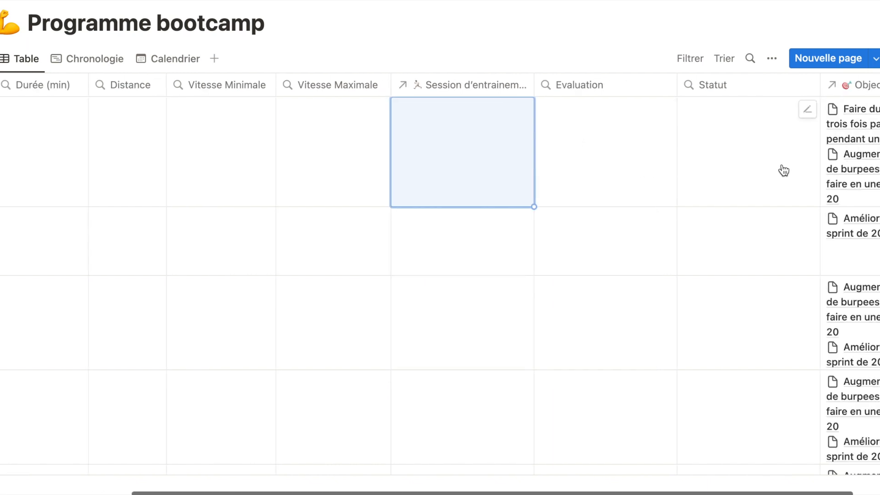
scroll(784, 170, right, 3)
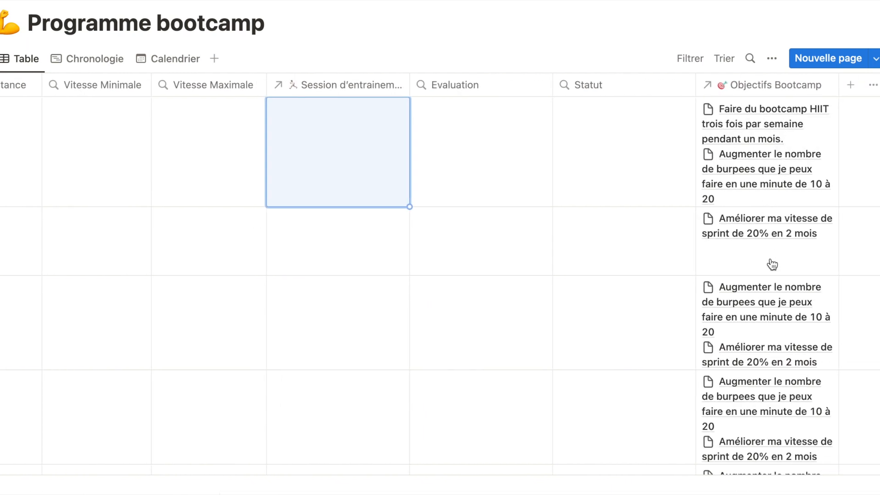
scroll(772, 265, down, 5)
scroll(772, 264, up, 5)
scroll(772, 265, left, 8)
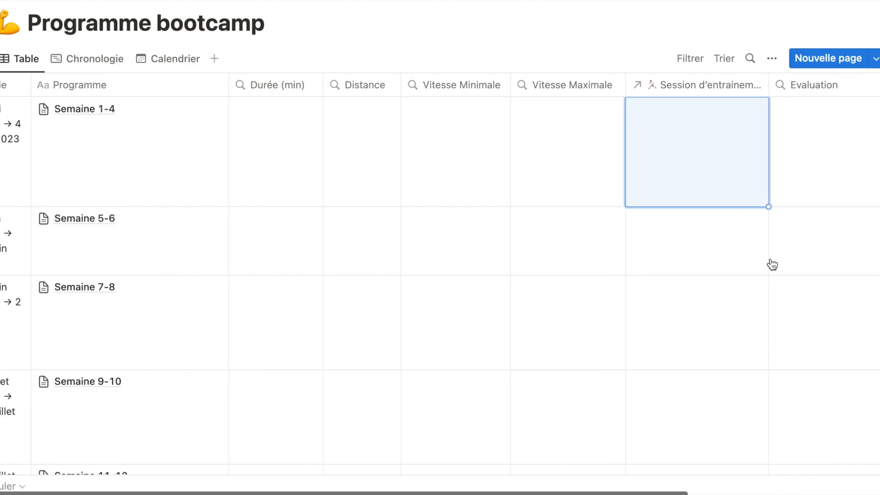
scroll(772, 264, left, 2)
Step: Expand the Semaine 1-4 row to view its nested sub-items, and collapse it again
mouse_move(373, 156)
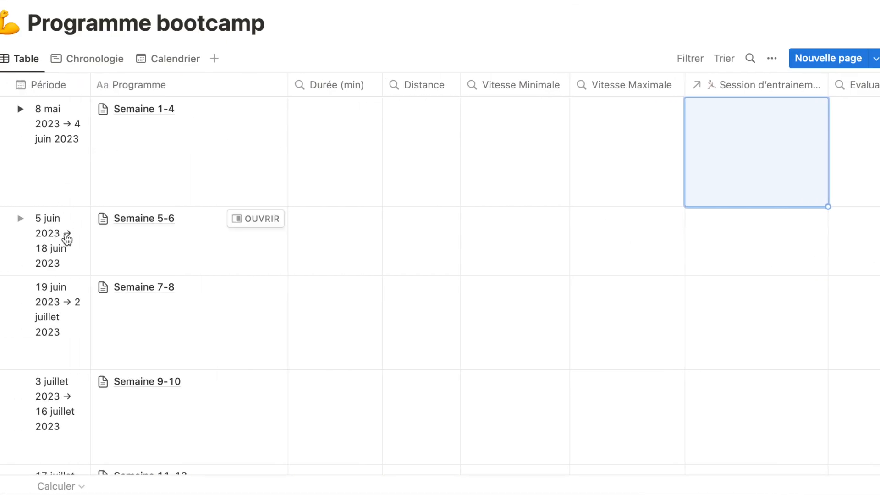
click(27, 111)
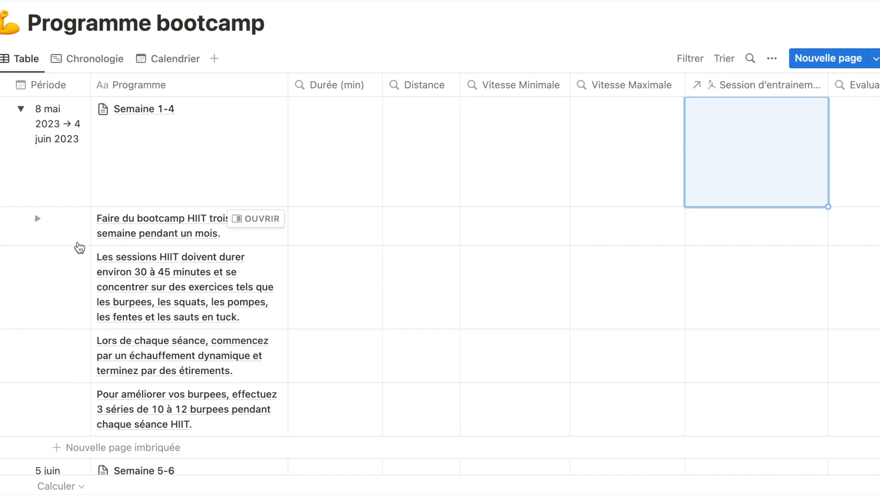
click(20, 109)
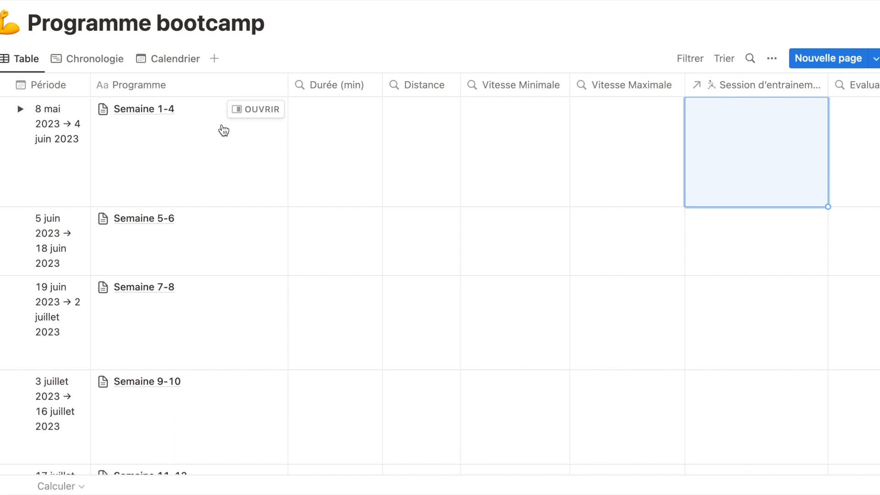
Step: Open the Semaine 5-6 page to review its properties and training checklist, and close it
click(255, 225)
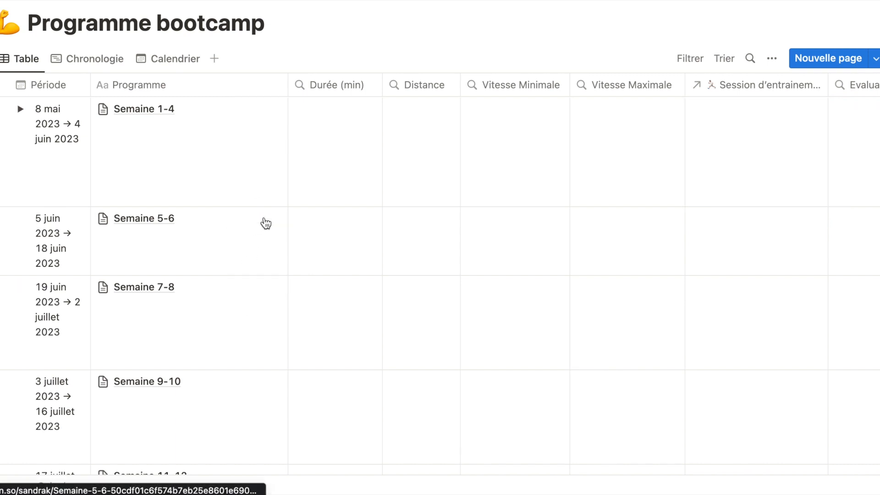
scroll(593, 240, down, 5)
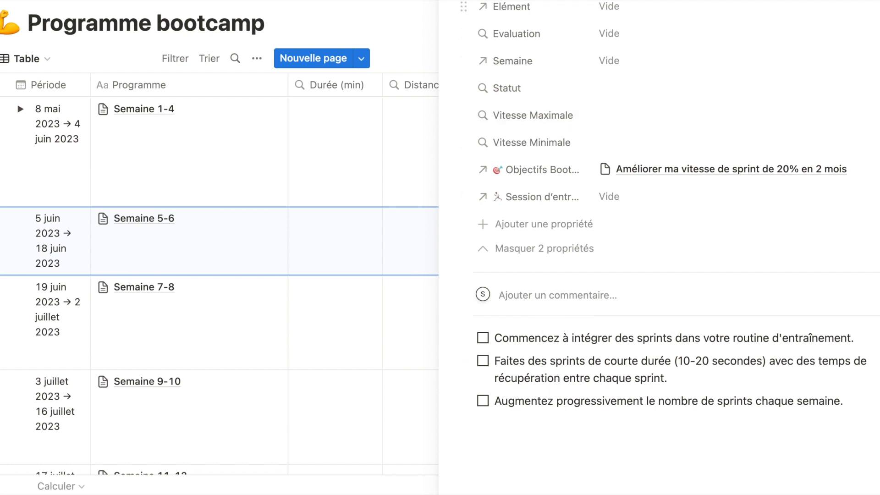
scroll(459, 23, up, 4)
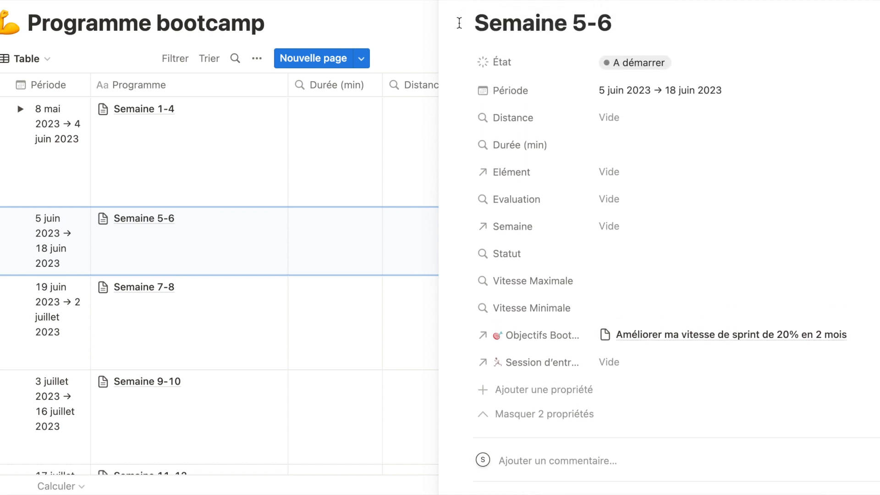
key(Escape)
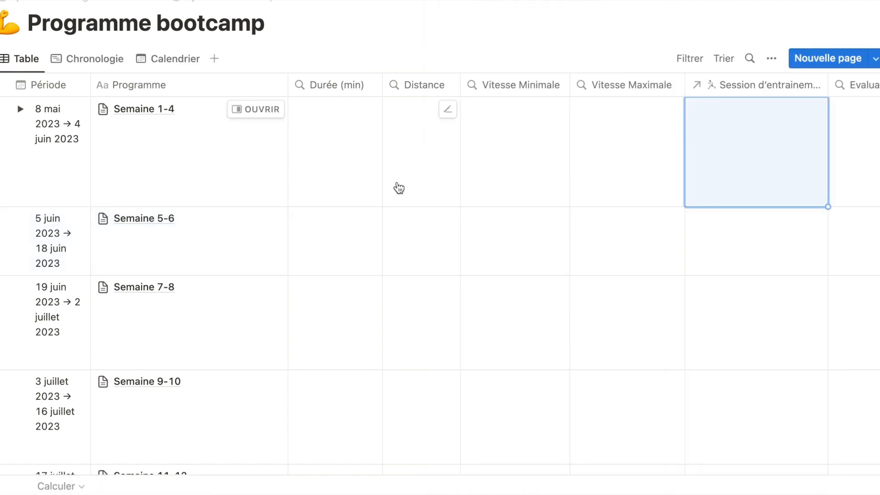
Step: Display the Programme bootcamp database in the Chronologie view and in the Calendrier view
scroll(399, 188, down, 1)
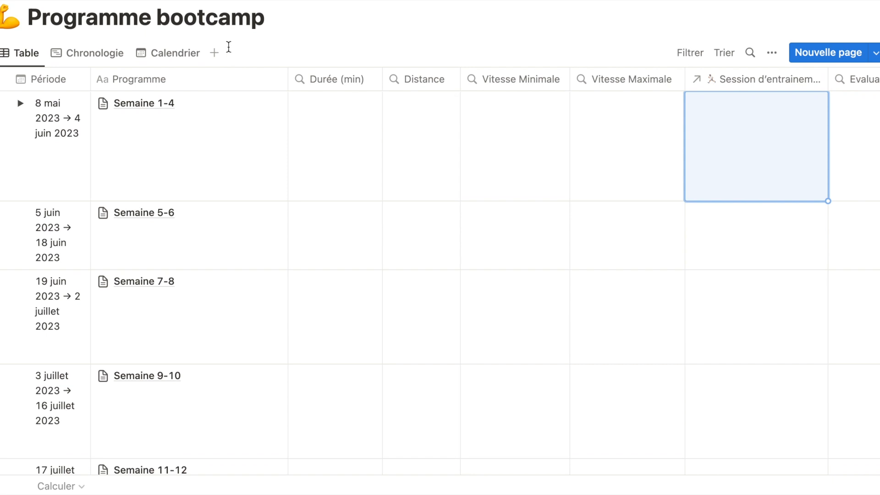
click(103, 58)
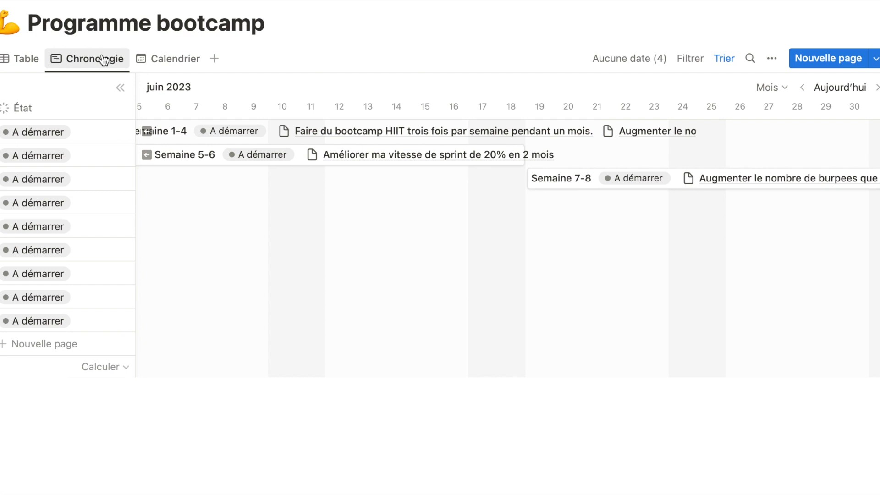
click(174, 59)
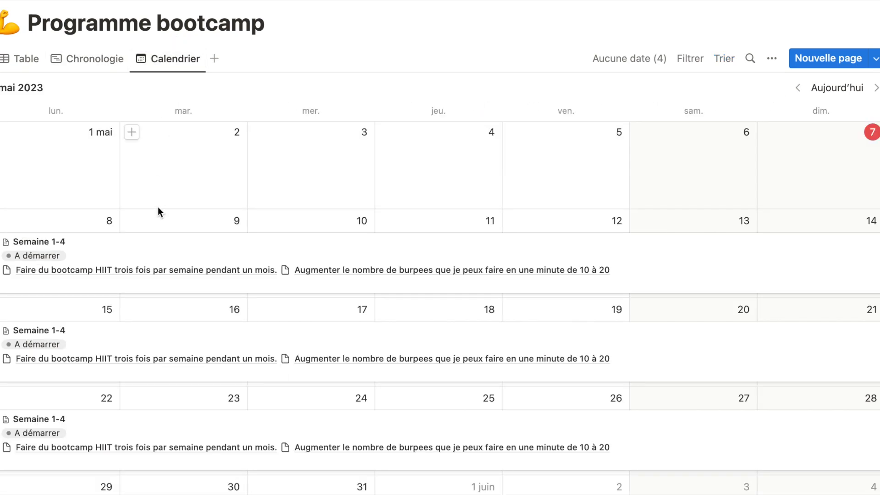
Step: Create a new page template titled "Bootcamp" in the Session d'entrainement Bootcamp database
scroll(158, 207, down, 5)
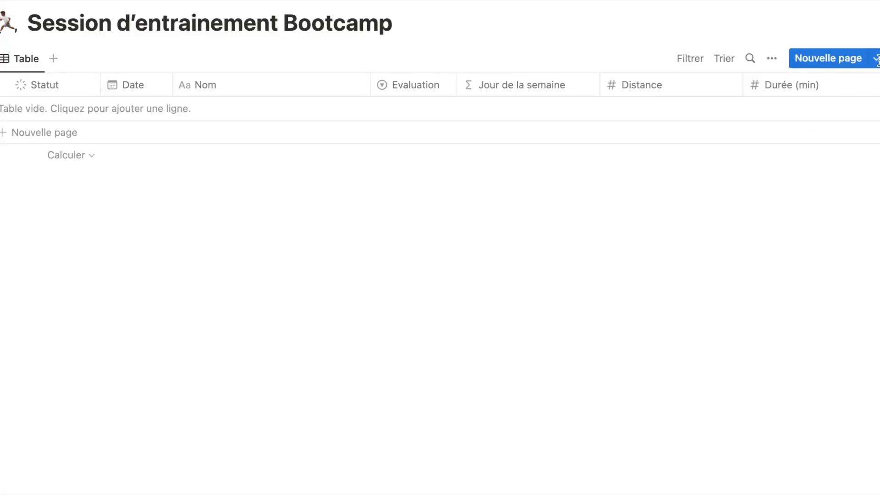
click(876, 60)
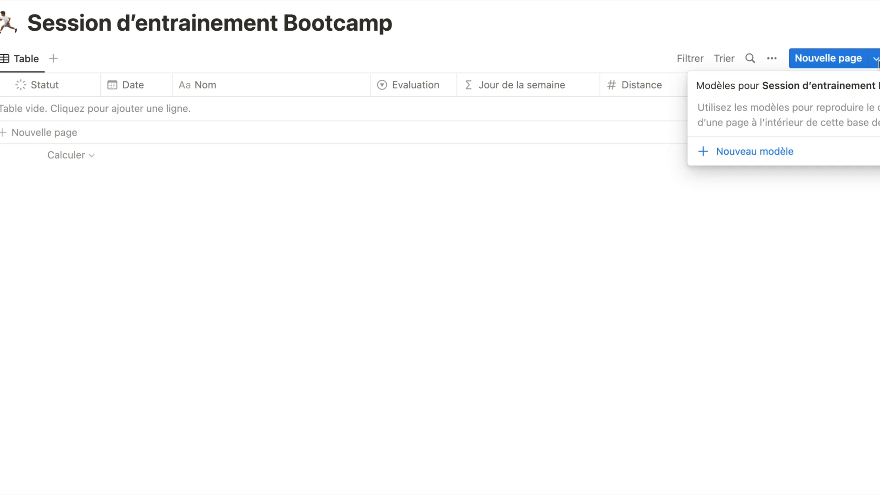
click(821, 153)
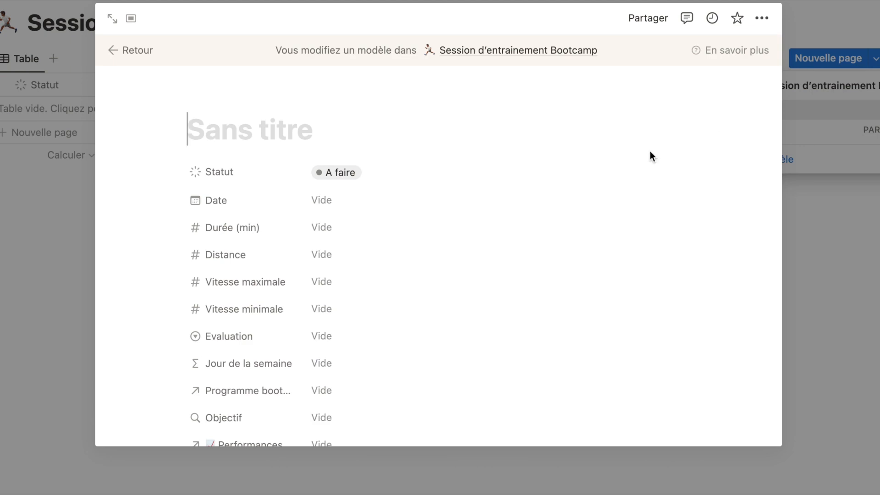
text(Bootcap)
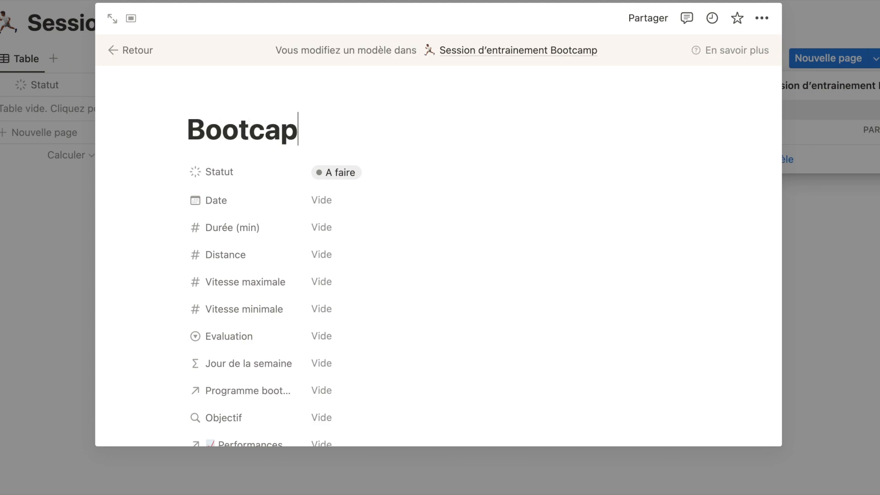
key(BackSpace)
text(mpa)
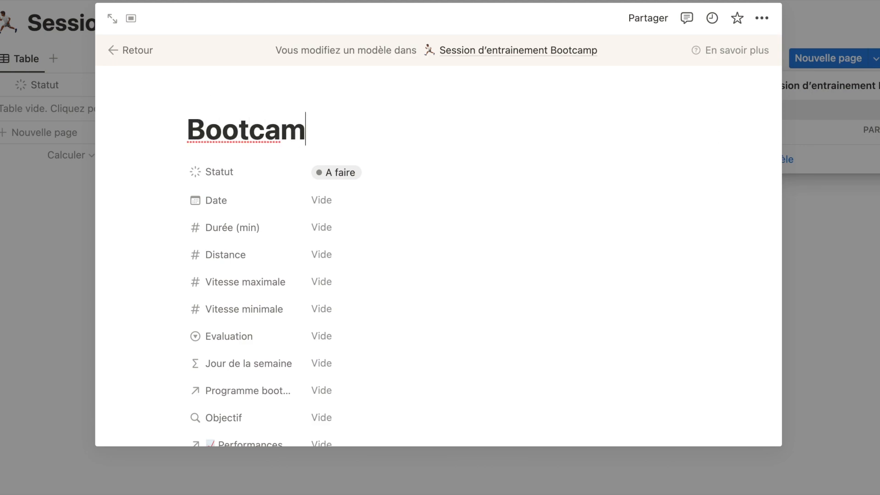
key(BackSpace)
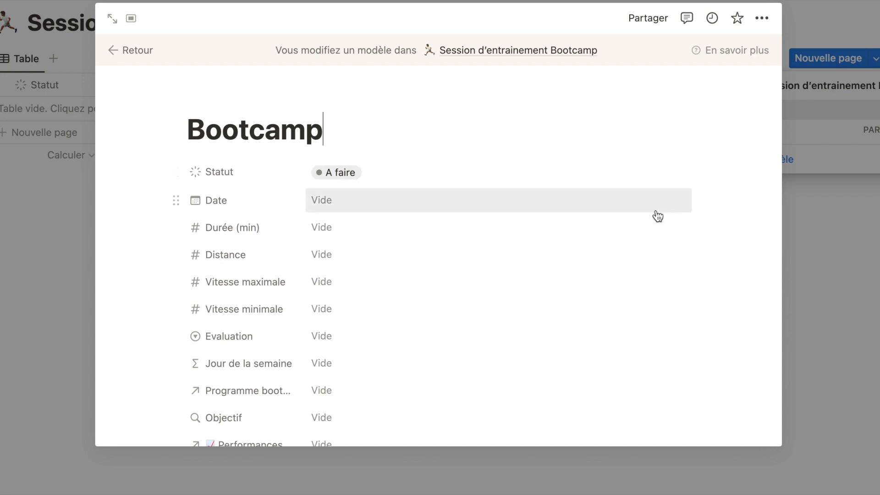
Step: Set the Bootcamp template's Date to 07/05/2023, review its remaining properties, and return to the database
scroll(656, 216, down, 3)
click(608, 144)
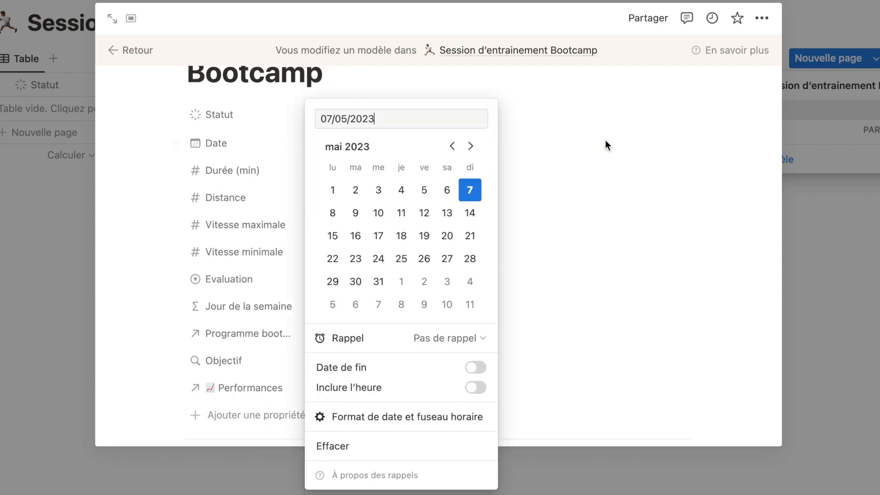
click(468, 196)
click(551, 148)
scroll(523, 115, down, 3)
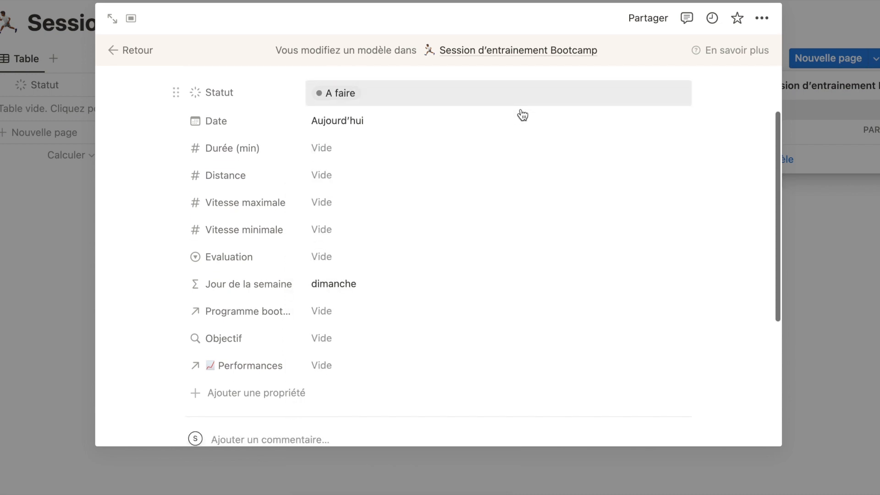
scroll(521, 114, up, 2)
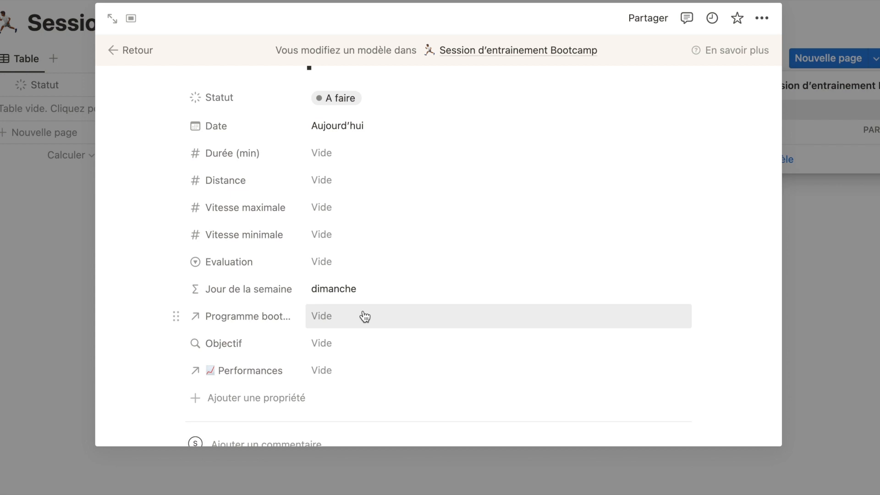
scroll(365, 316, up, 2)
click(132, 51)
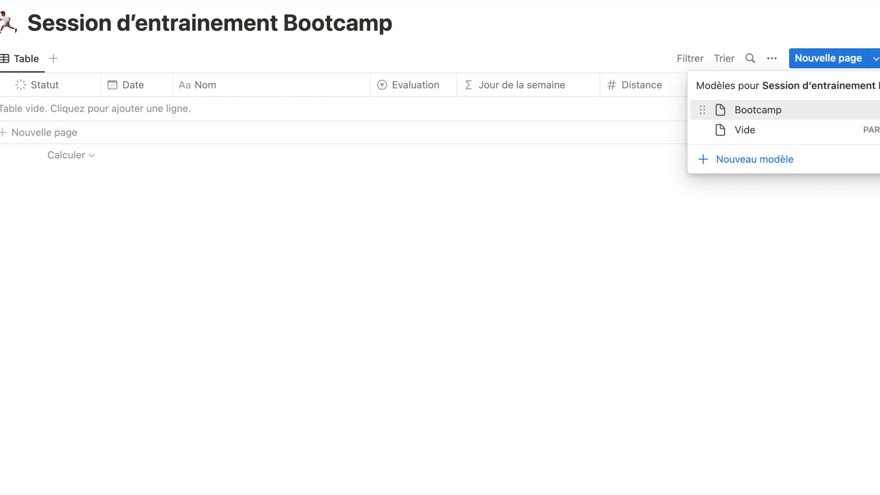
Step: Set the Bootcamp template to repeat every week on Monday, Wednesday and Saturday, with pages created at 20:00
click(876, 110)
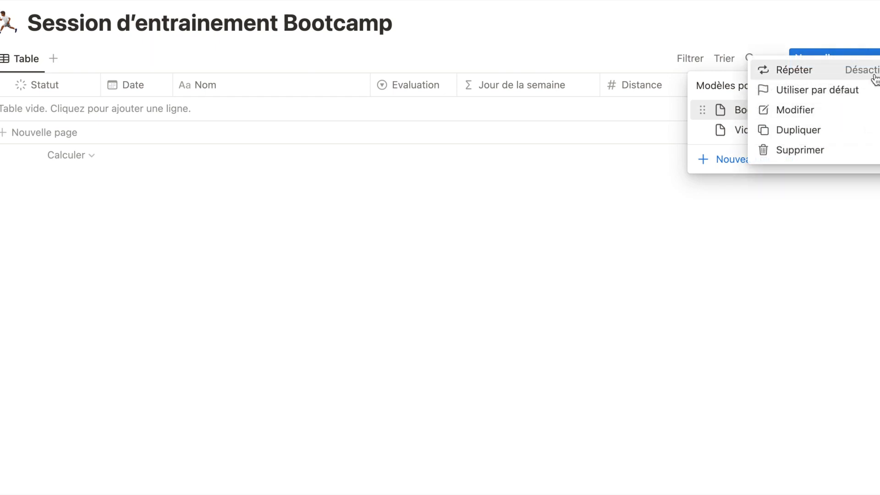
mouse_move(875, 79)
click(851, 115)
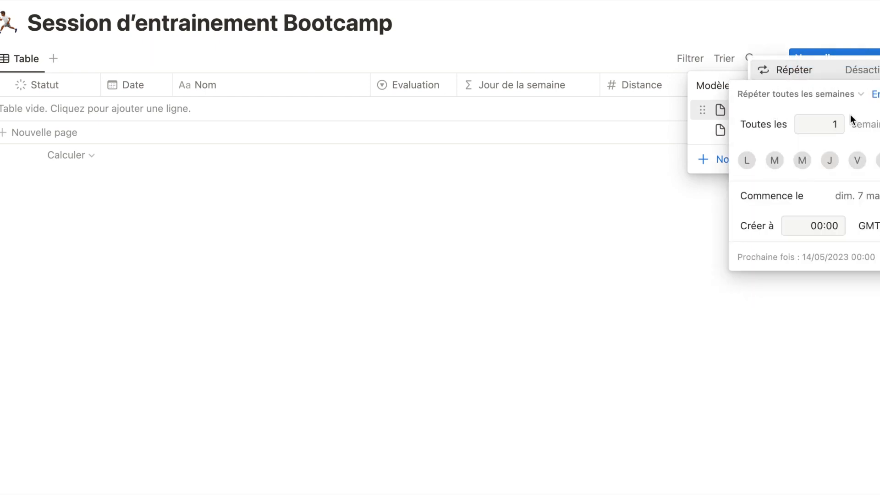
click(746, 164)
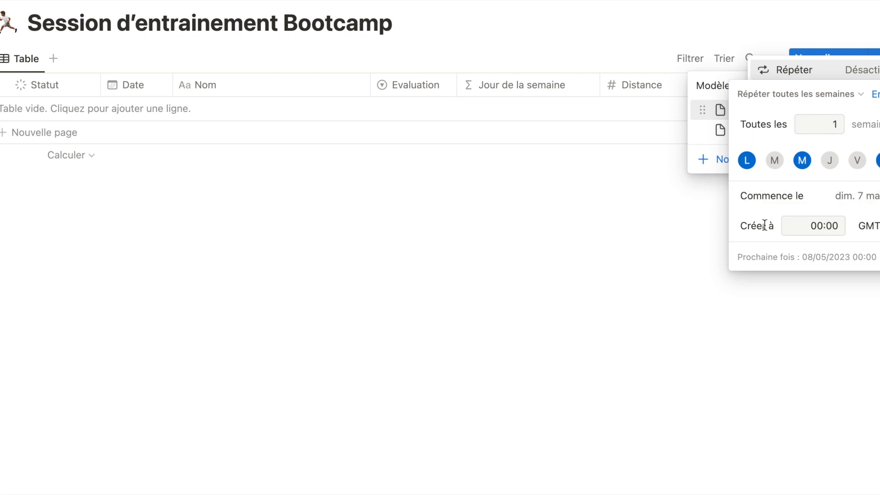
click(818, 227)
key(Escape)
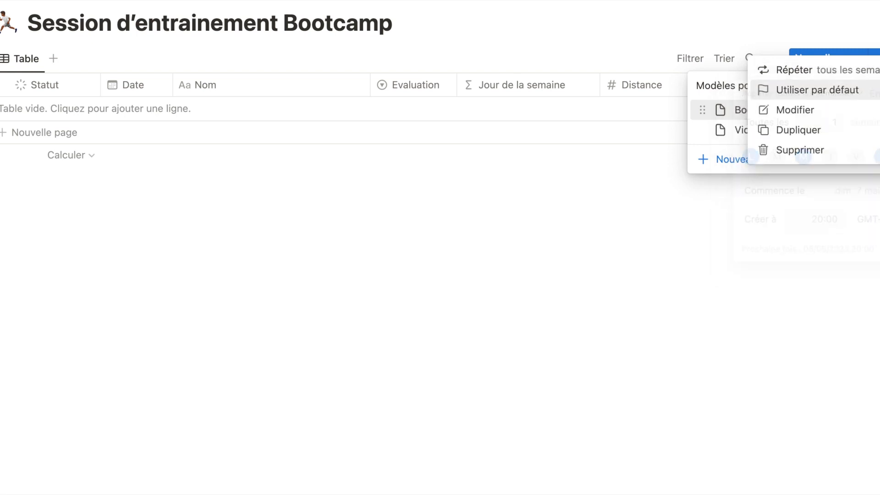
click(806, 246)
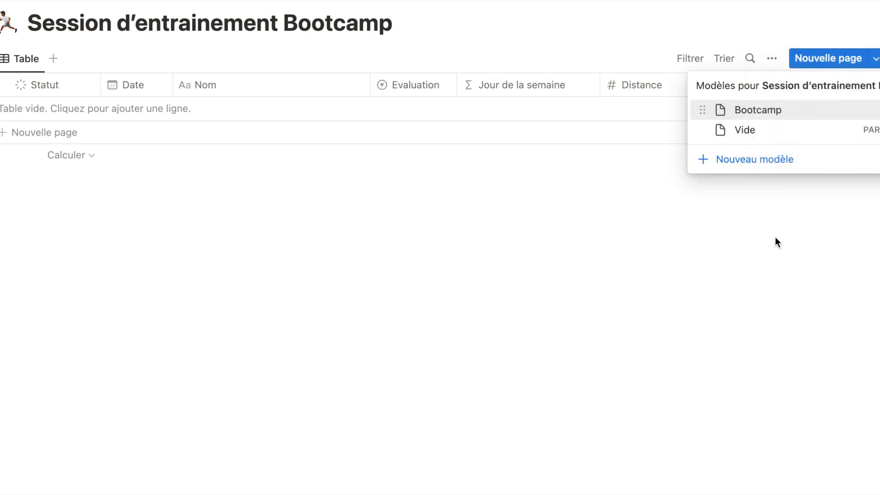
click(671, 234)
Step: Make Bootcamp the default template for all views of the Session d'entrainement Bootcamp database
click(875, 62)
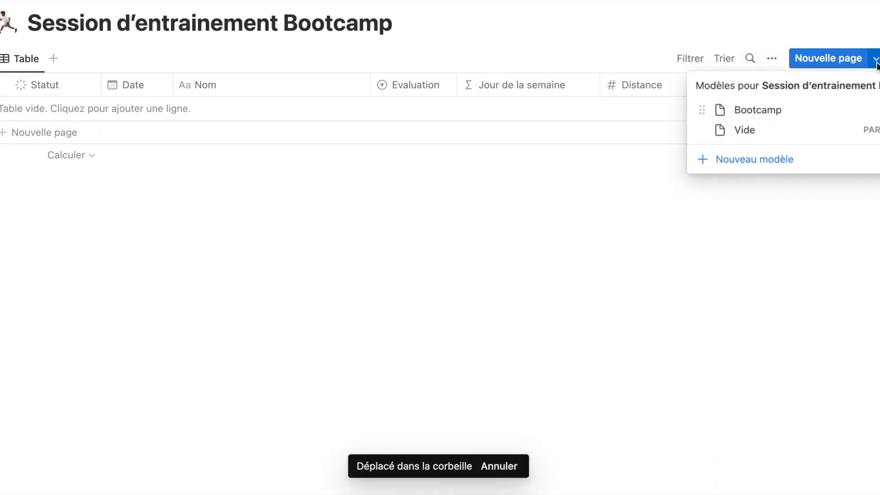
click(871, 110)
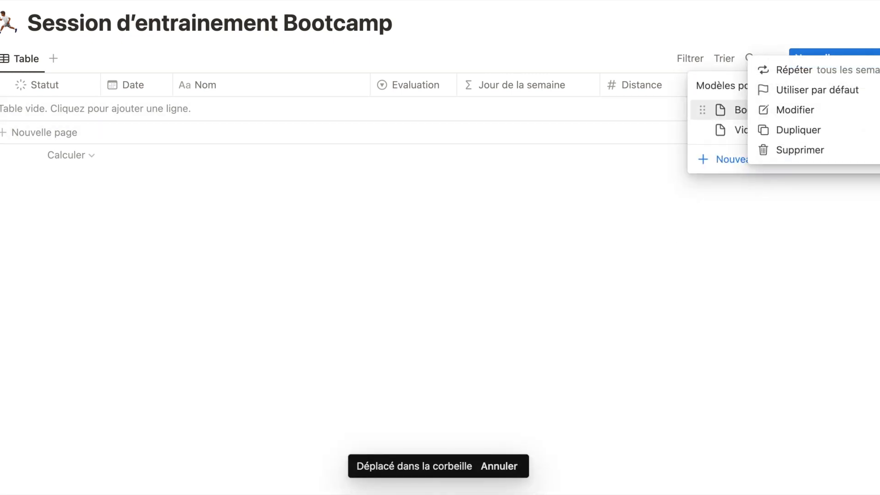
click(865, 89)
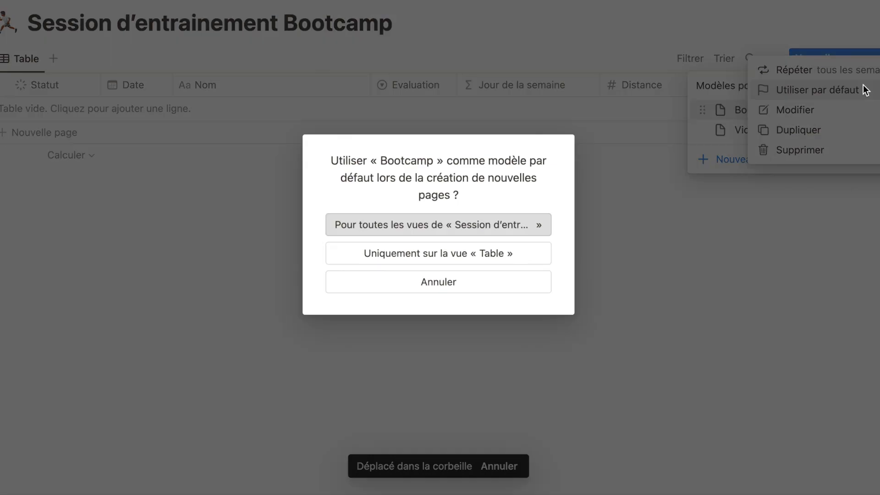
click(522, 225)
click(519, 220)
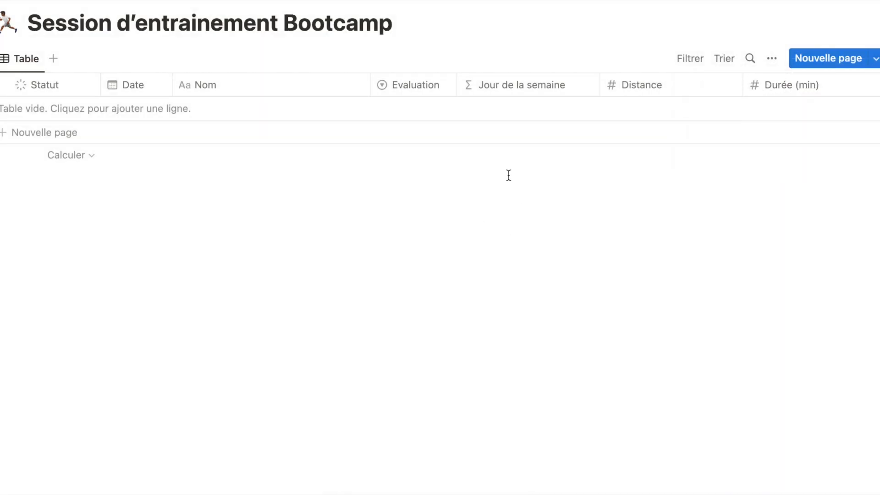
Step: Add a session row from the default Bootcamp template and link it to Semaine 1-4 under Programme bootcamp
click(160, 119)
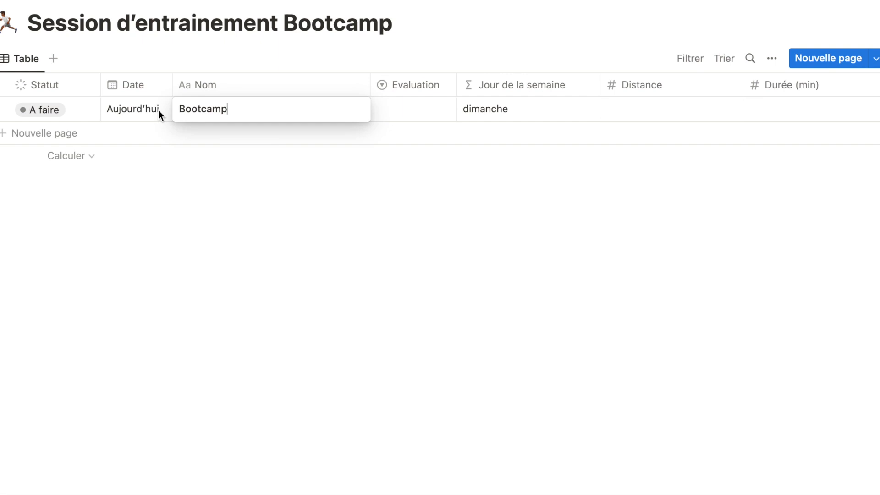
key(Escape)
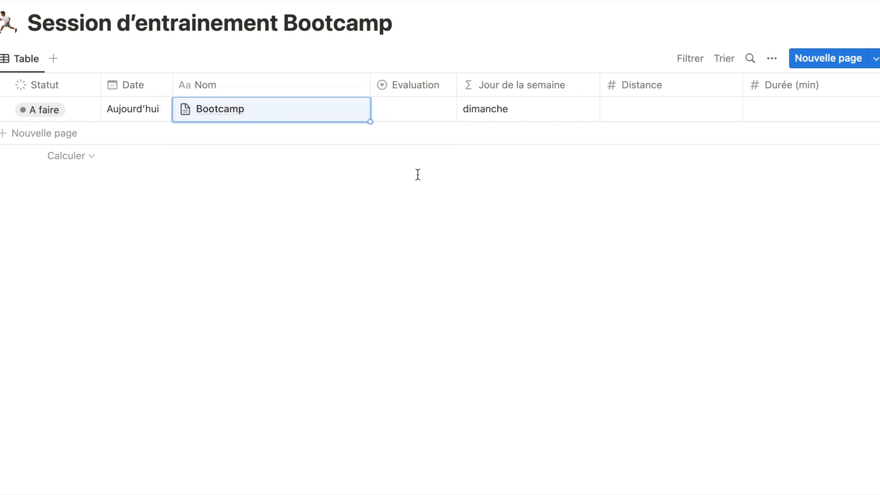
scroll(445, 172, right, 6)
scroll(444, 172, right, 5)
scroll(445, 172, right, 2)
click(645, 114)
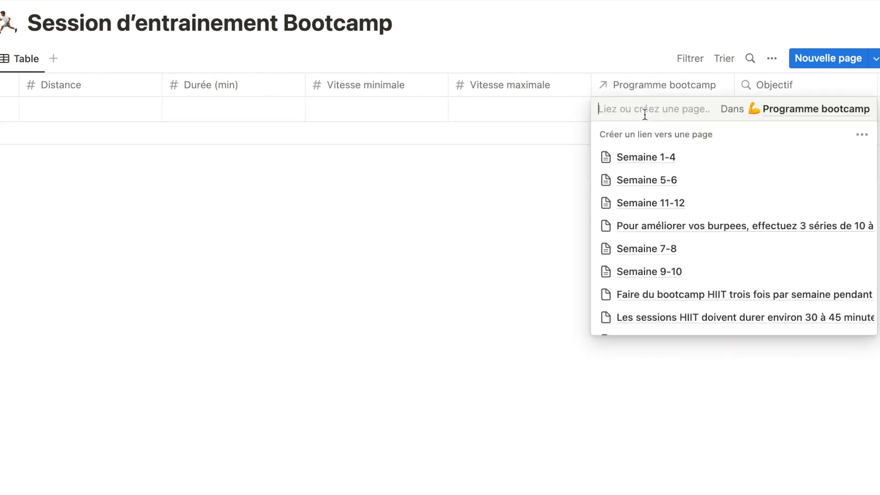
click(677, 155)
click(520, 192)
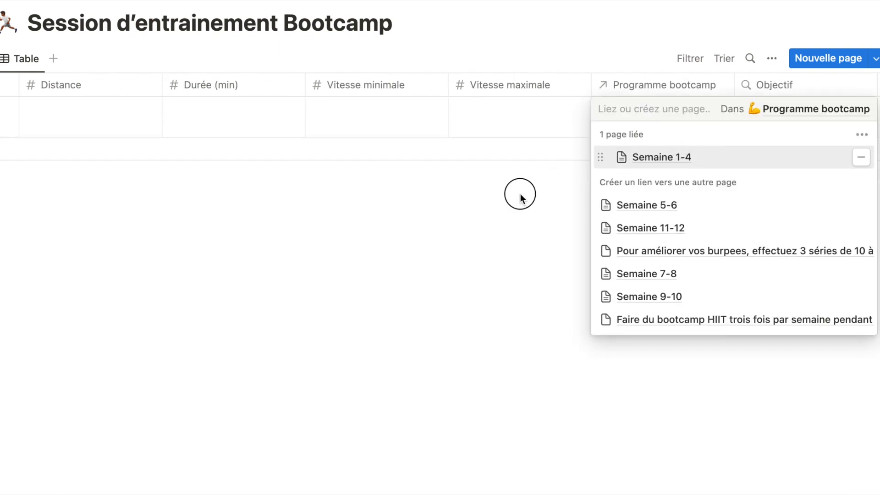
scroll(644, 121, right, 3)
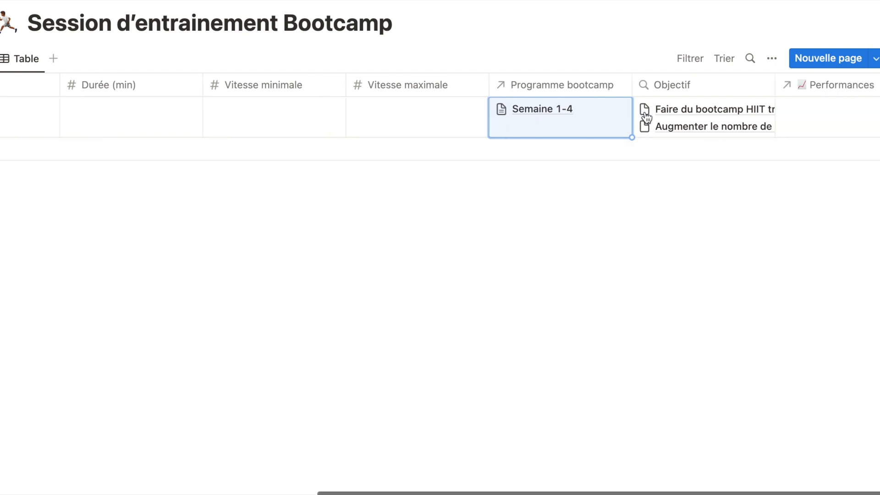
Step: Move the Jour de la semaine column between the Objectif and Performances columns
scroll(663, 121, left, 10)
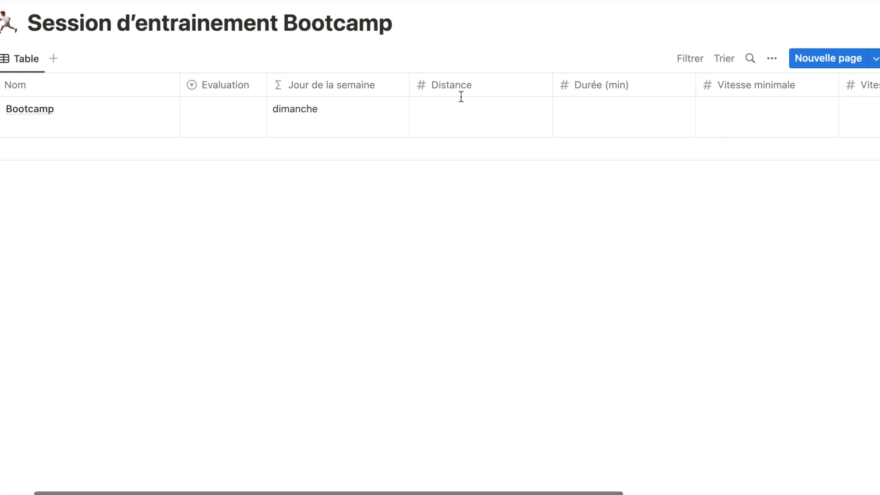
click(346, 88)
drag(346, 88, 780, 88)
Step: Link the Bootcamp session to the Dimanche page in its Performances relation
click(840, 119)
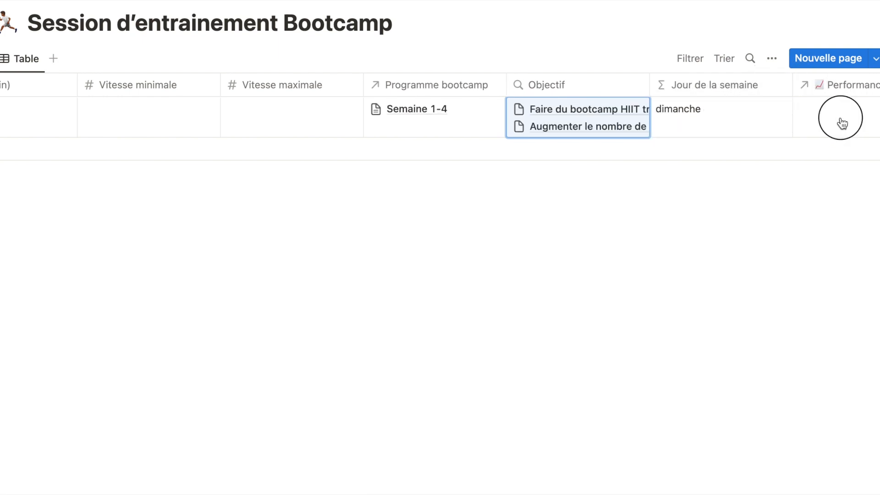
click(817, 168)
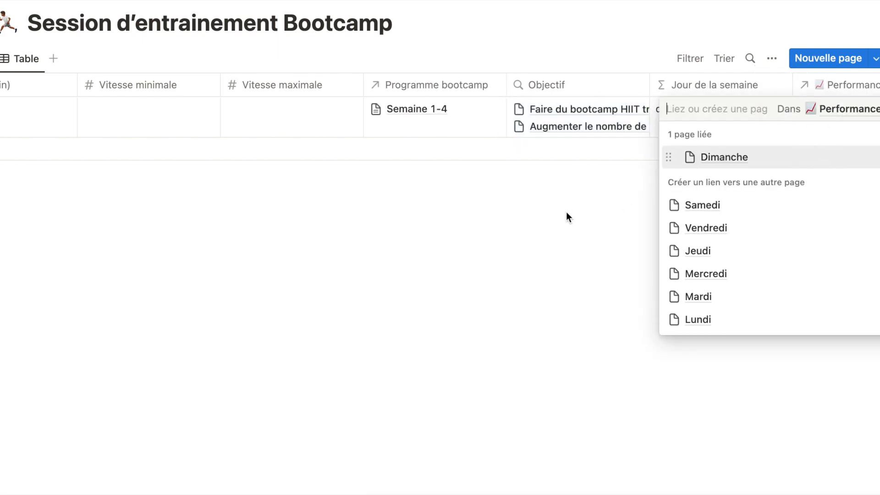
click(553, 221)
Step: Add a second Bootcamp session row and set its Date to 10/05/2023
scroll(554, 221, left, 15)
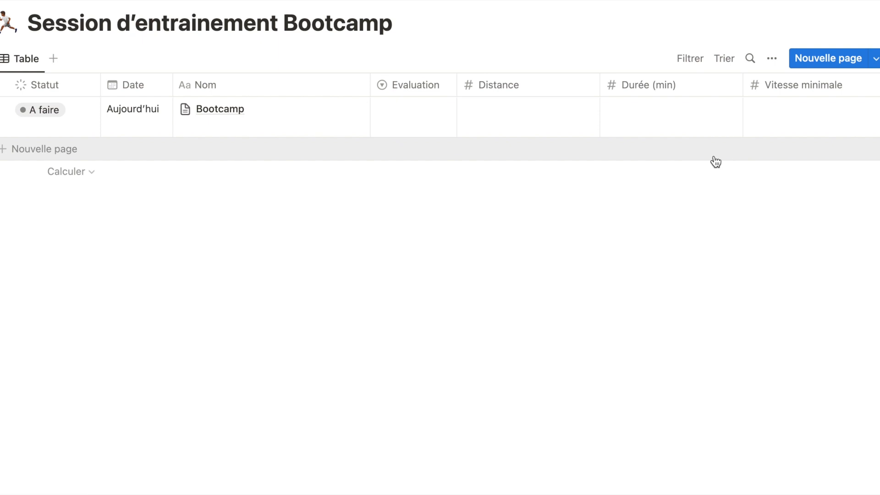
click(714, 161)
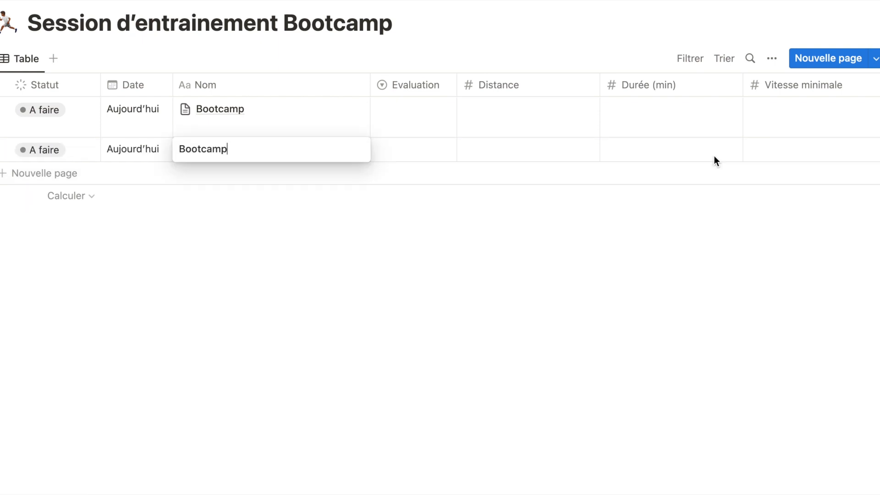
click(156, 149)
click(155, 149)
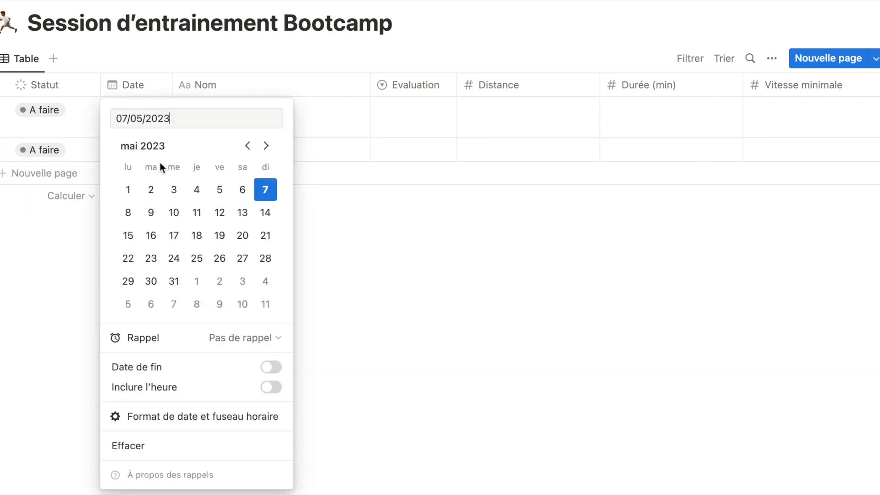
click(177, 213)
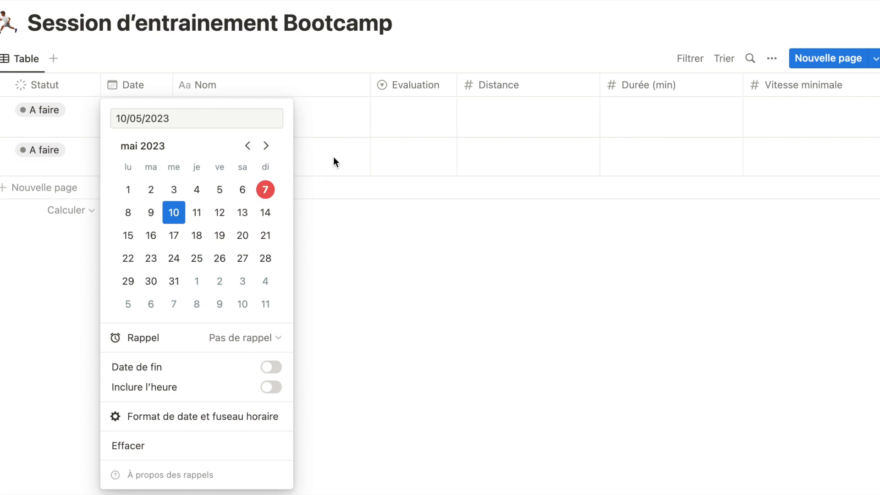
key(Escape)
scroll(461, 159, right, 1)
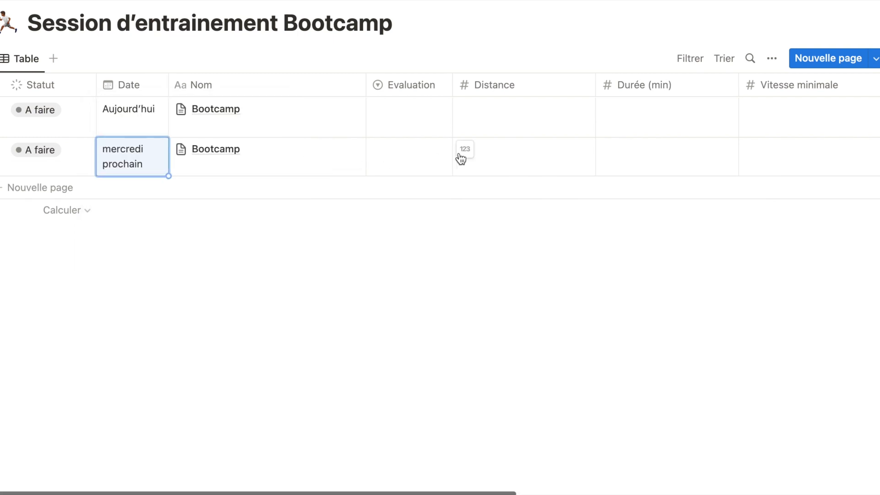
click(462, 156)
key(Down)
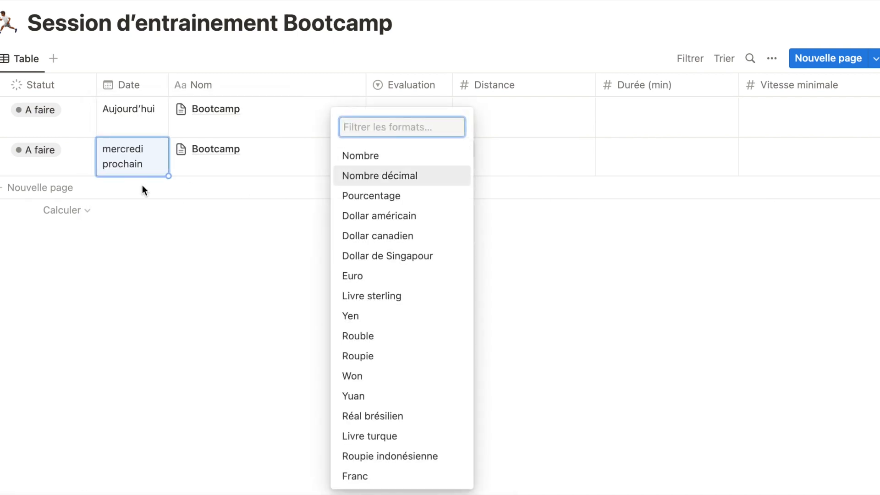
click(118, 192)
Step: Add a third Bootcamp session row and set its Date to 13/05/2023
click(84, 192)
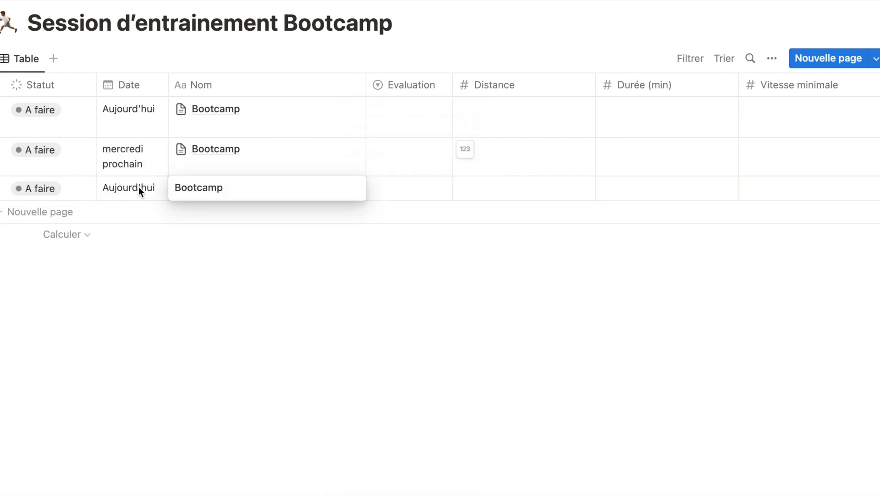
click(139, 188)
click(138, 189)
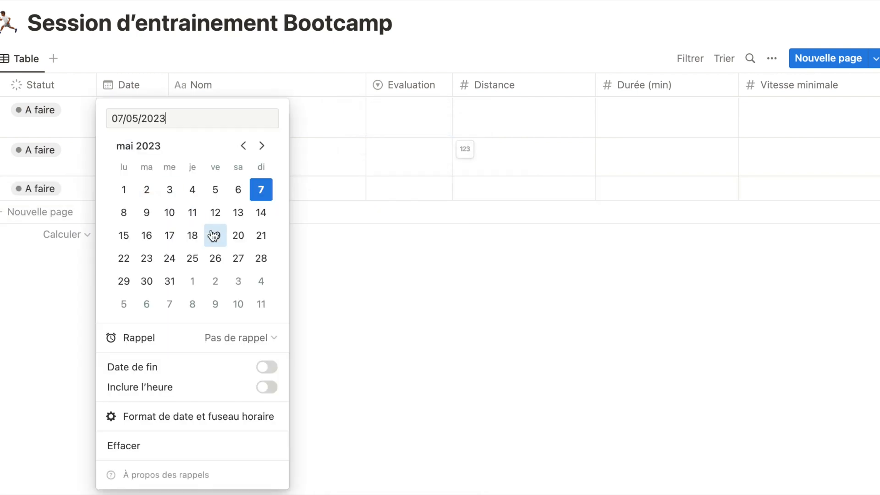
click(238, 215)
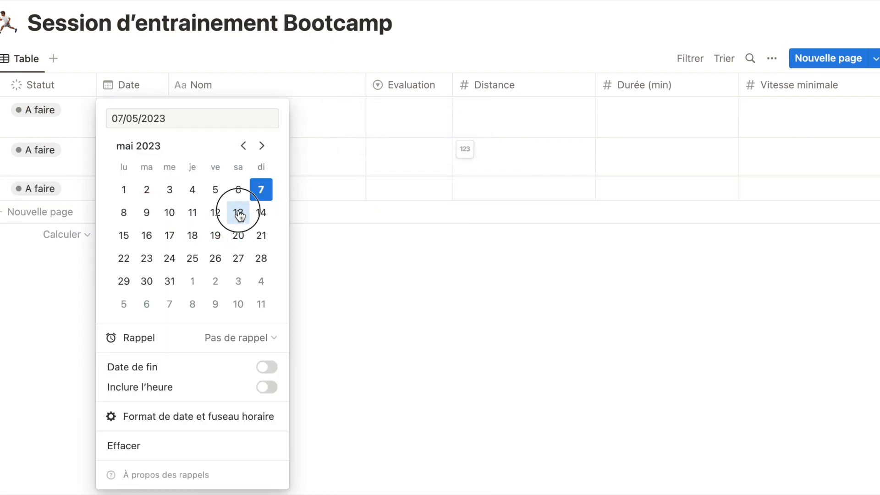
click(357, 268)
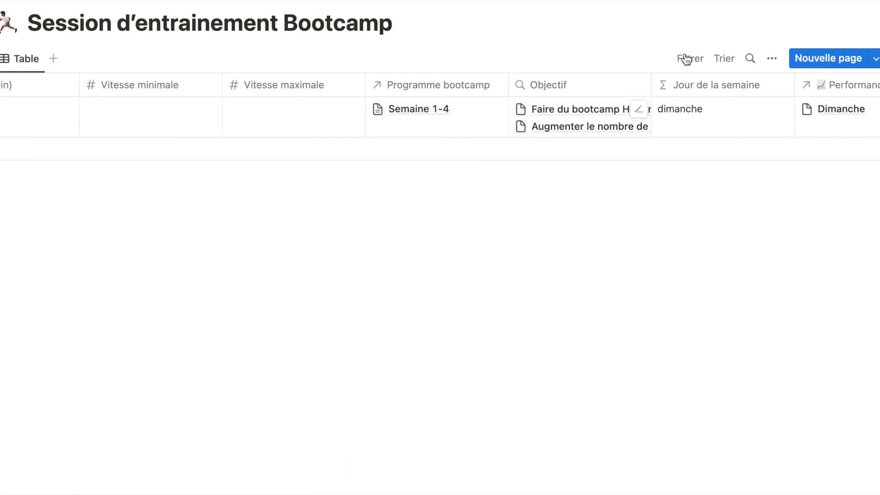
Step: Filter the session table to rows whose Programme bootcamp contains Semaine 1-4 and save the filter for everyone
click(685, 59)
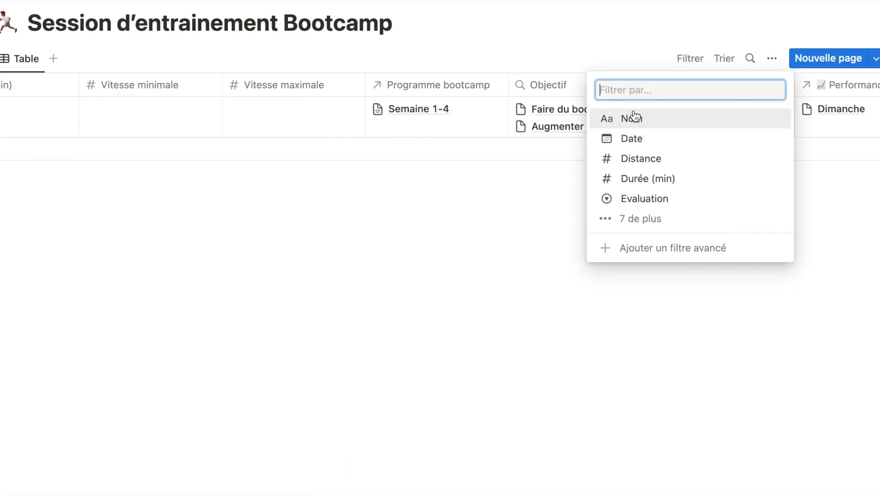
text(PRO)
key(Return)
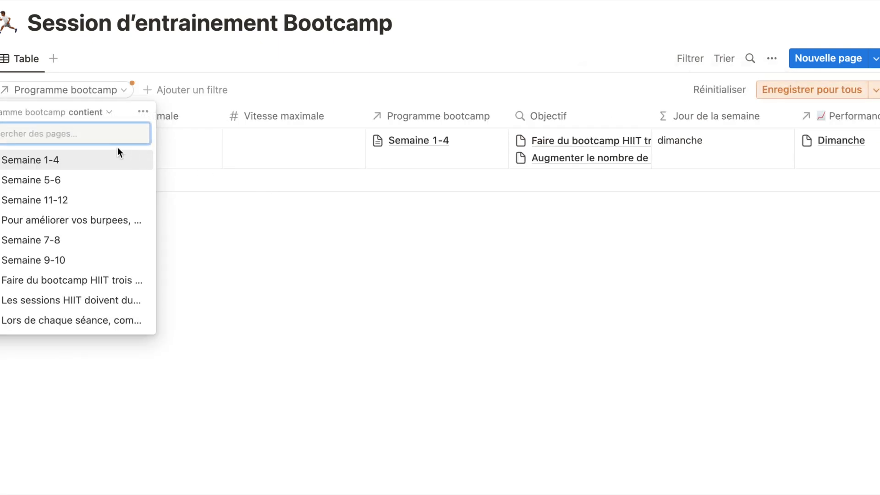
click(114, 160)
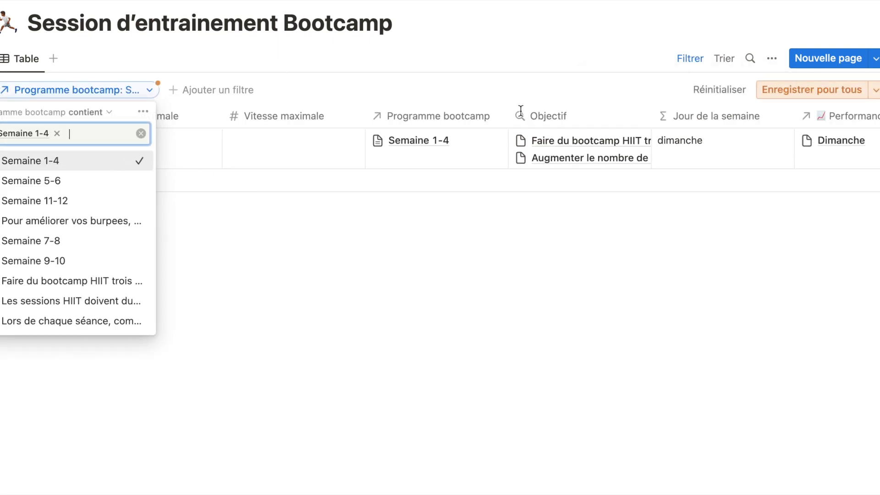
click(788, 92)
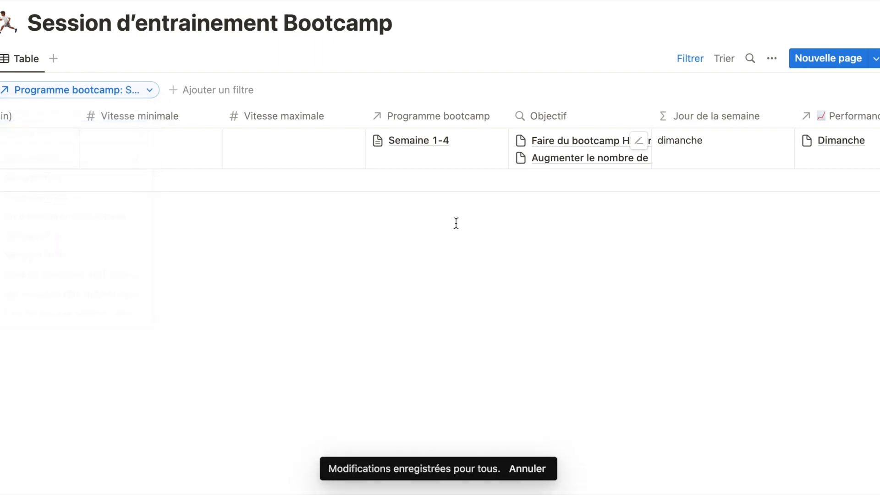
Step: Add two Bootcamp session rows to the filtered table and set the first new row's Date to 10/05/2023
scroll(466, 222, left, 10)
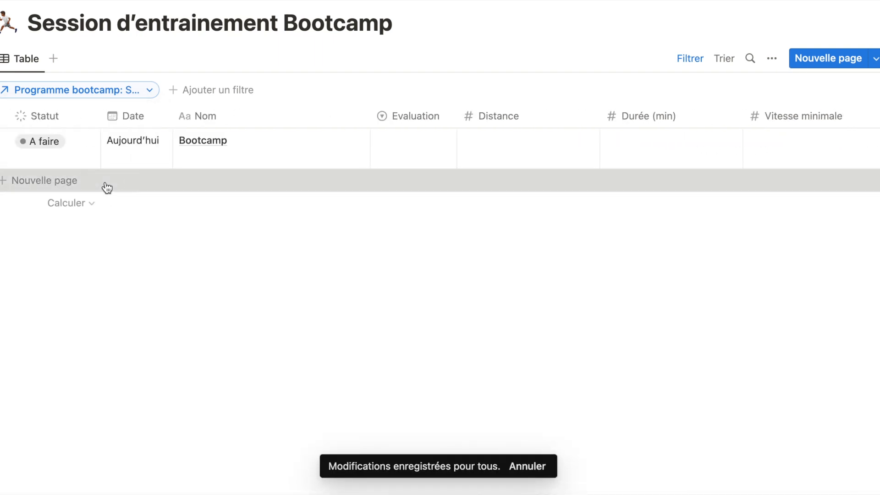
click(107, 187)
key(Escape)
click(85, 225)
key(Escape)
click(143, 188)
click(175, 210)
key(Escape)
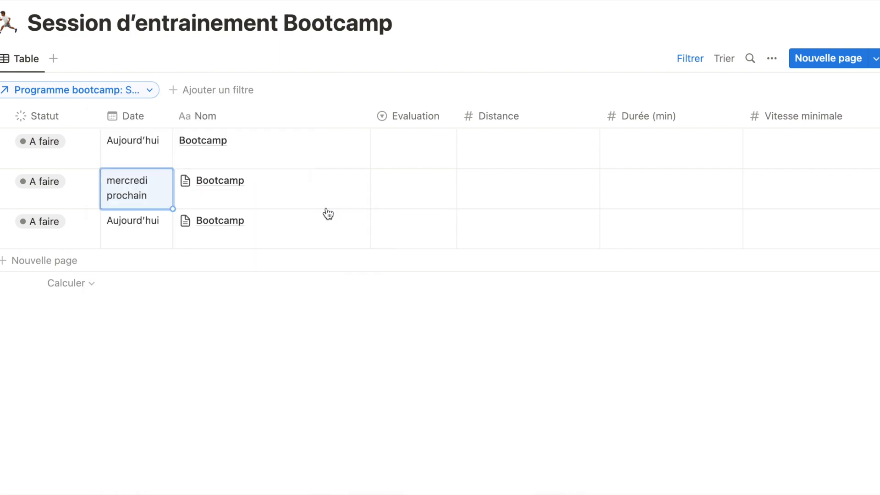
Step: Set the Date of the last Bootcamp session row to 13/05/2023
click(151, 225)
click(244, 215)
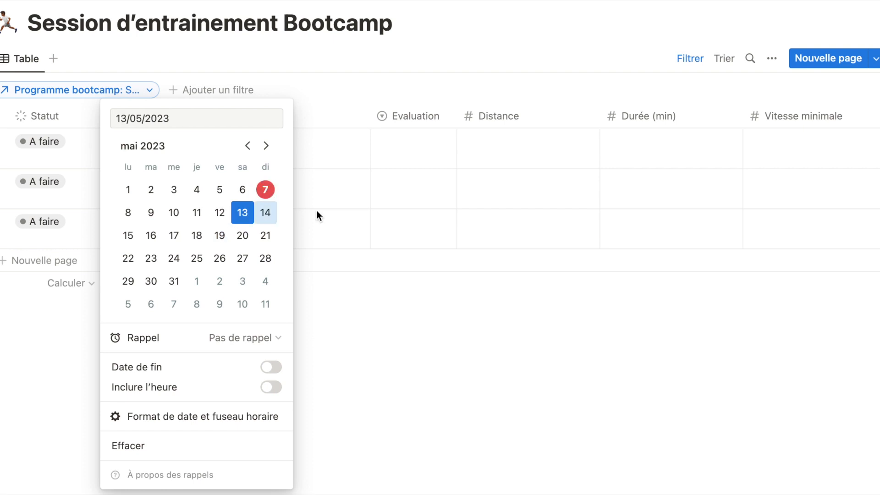
click(377, 211)
Step: Link the mercredi session to the Mercredi page and the samedi session to the Samedi page in the Performances relation
scroll(379, 217, right, 14)
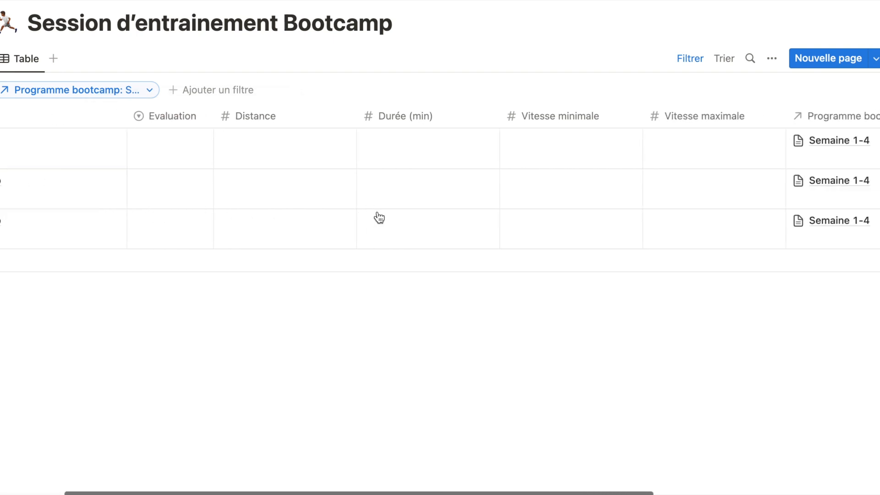
scroll(380, 220, right, 5)
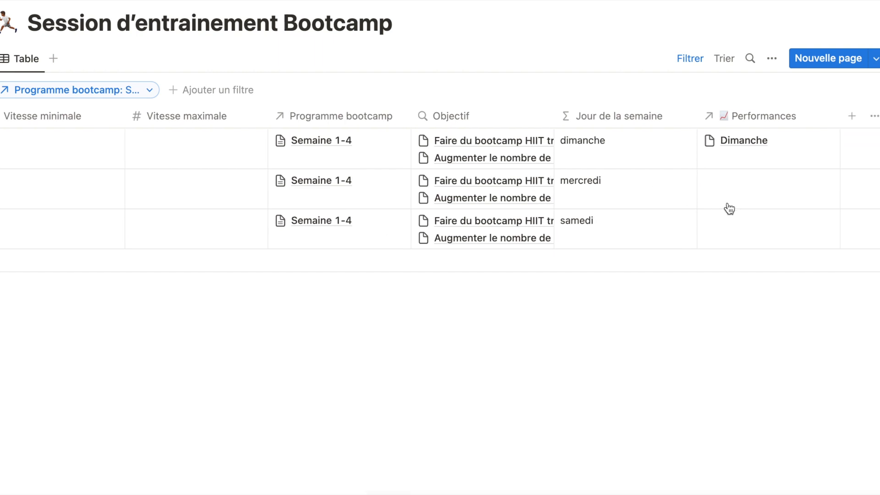
click(715, 183)
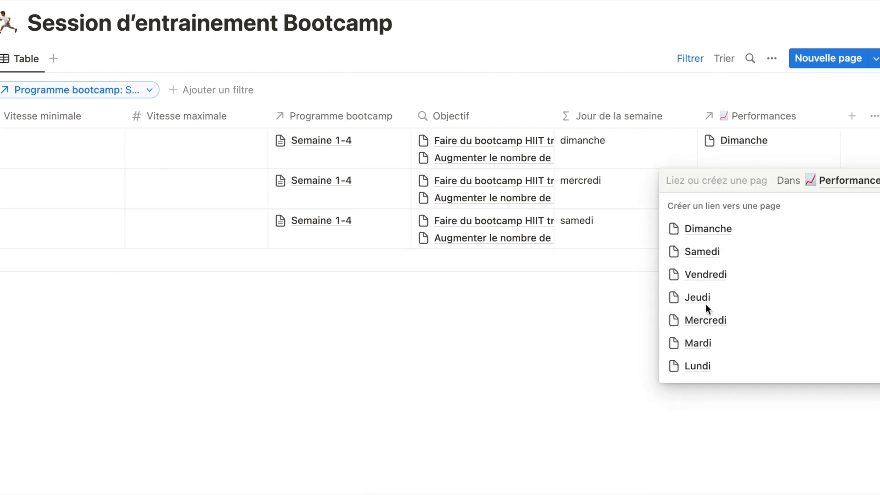
click(706, 320)
key(Escape)
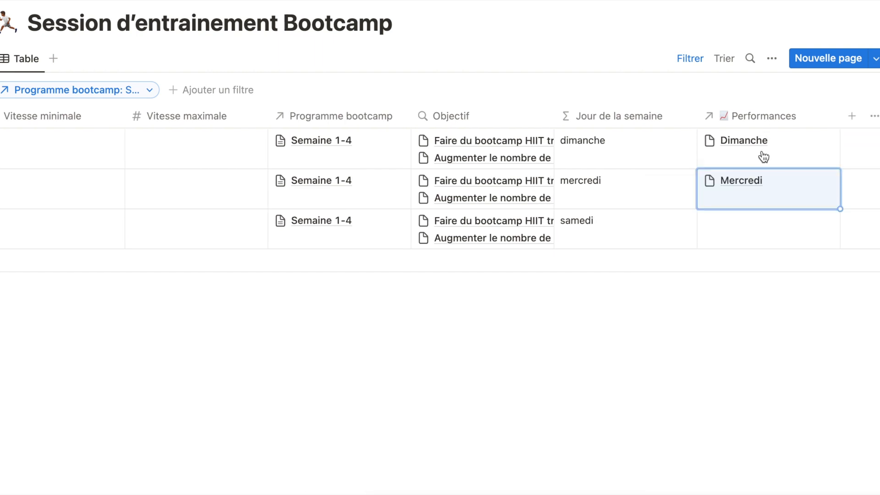
click(751, 228)
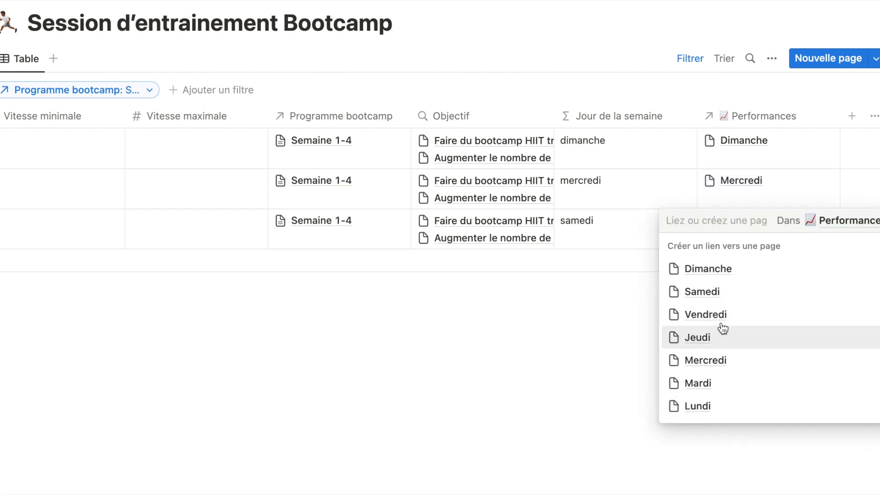
click(713, 297)
key(Escape)
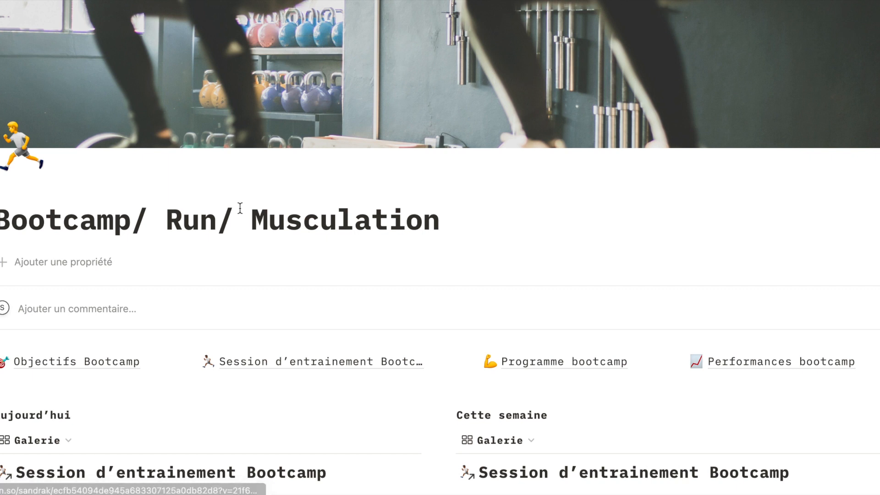
Step: Examine the filter rules of the Aujourd'hui session gallery on the Bootcamp/ Run/ Musculation page
scroll(239, 208, down, 3)
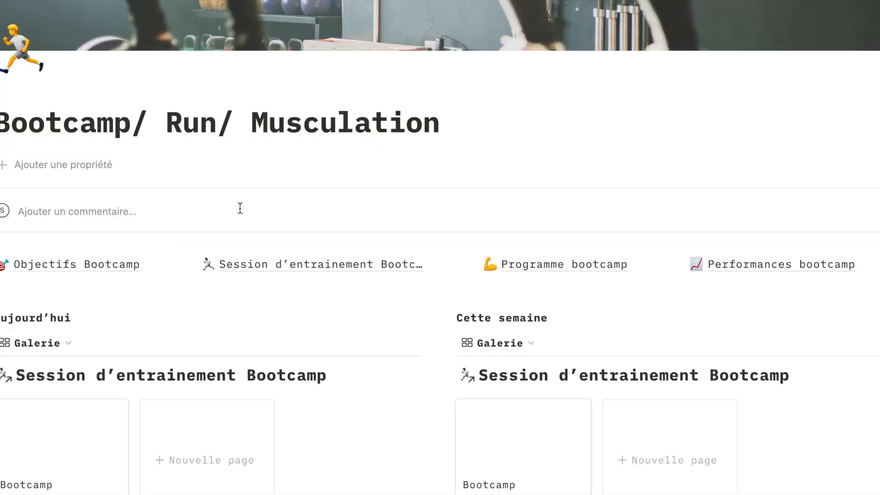
scroll(240, 212, down, 5)
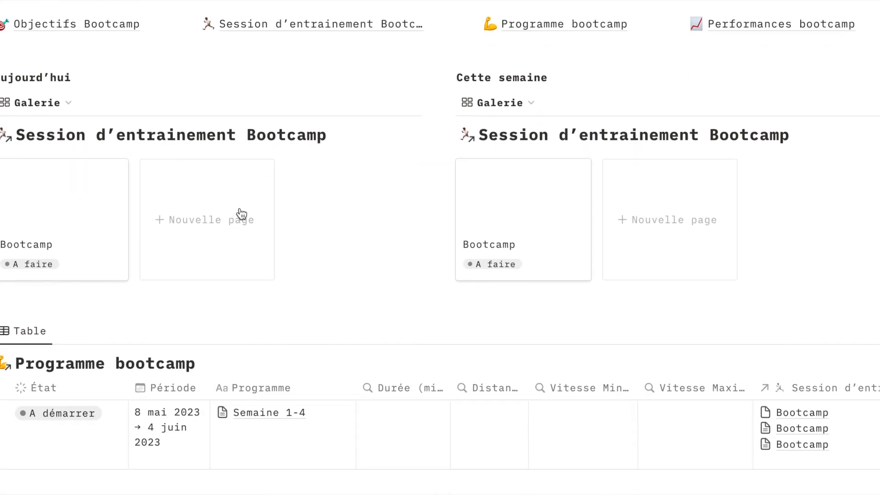
click(176, 78)
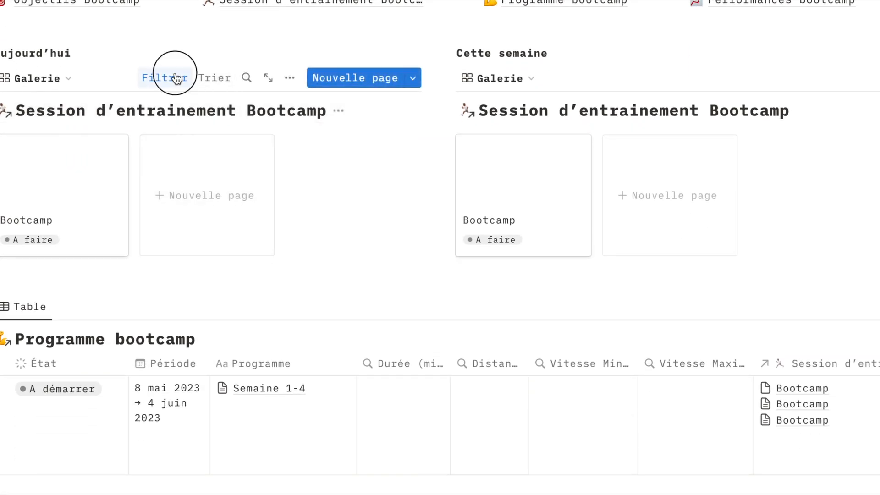
click(65, 139)
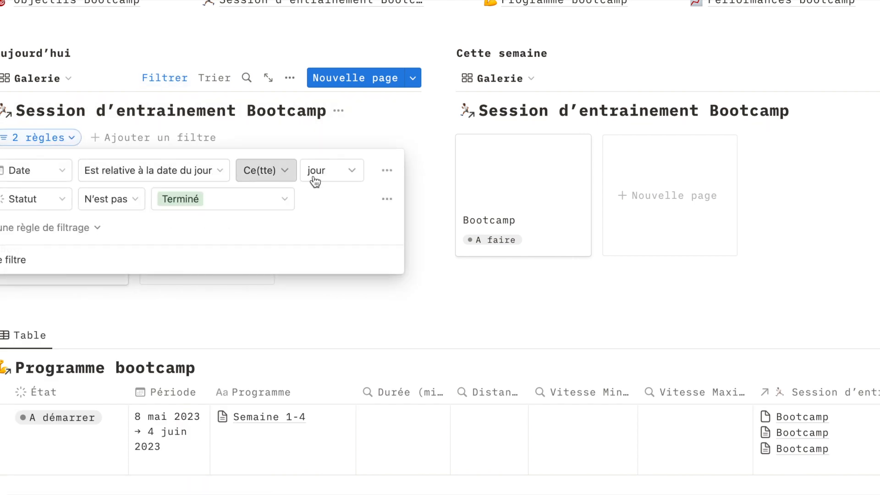
click(421, 178)
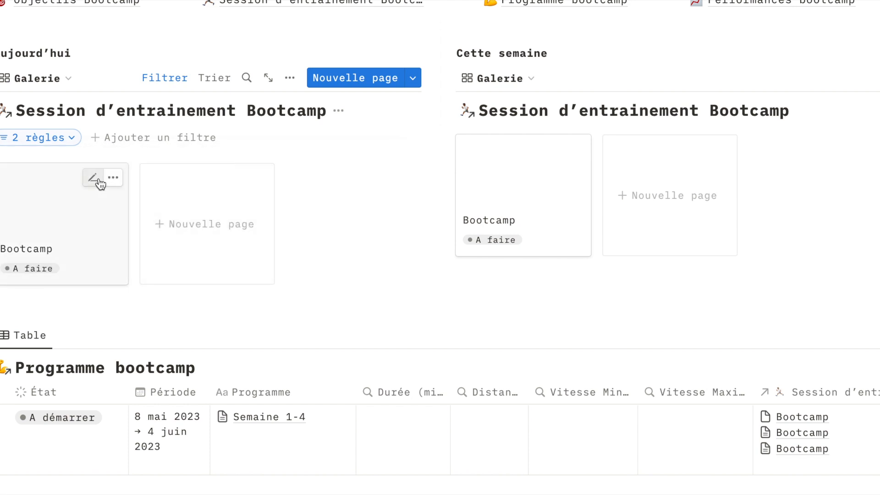
Step: Set the Evaluation of the Bootcamp card in the Aujourd'hui gallery to the red circle and its Statut to Terminé
click(95, 180)
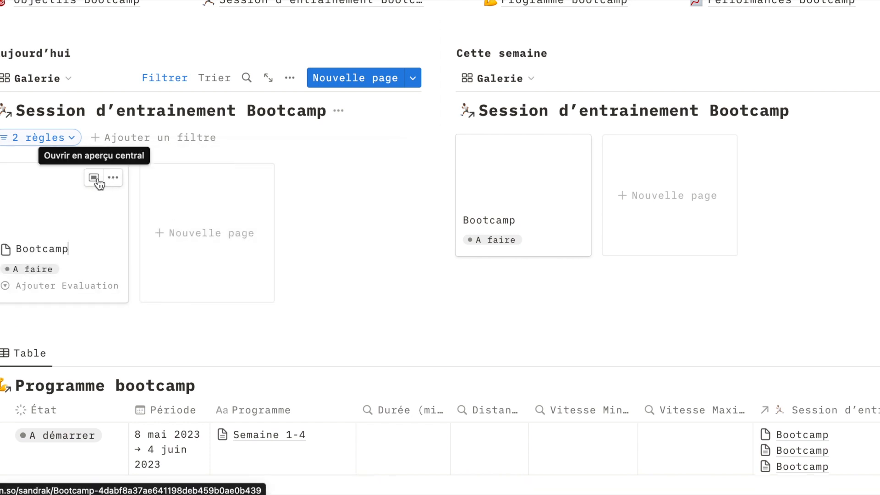
click(83, 287)
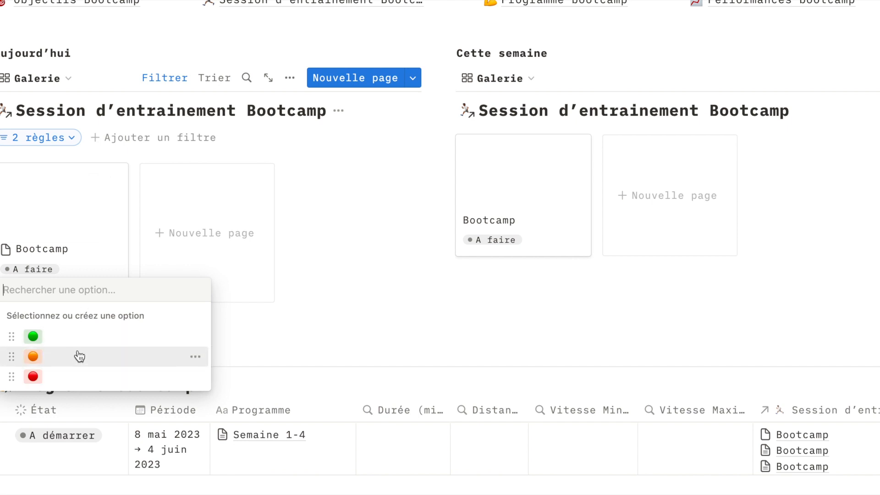
click(71, 378)
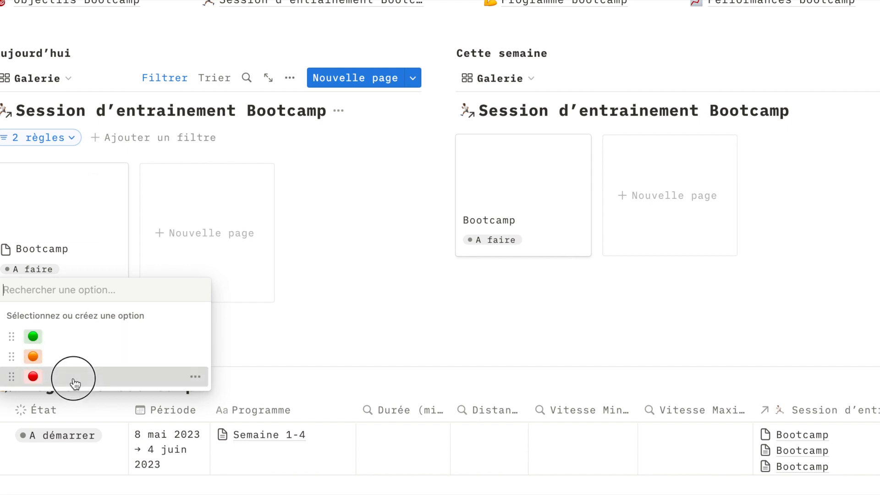
click(54, 274)
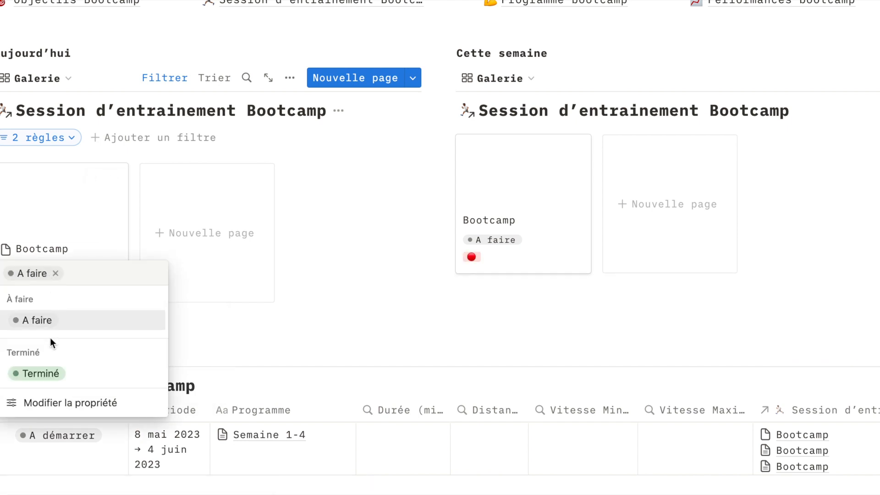
click(44, 375)
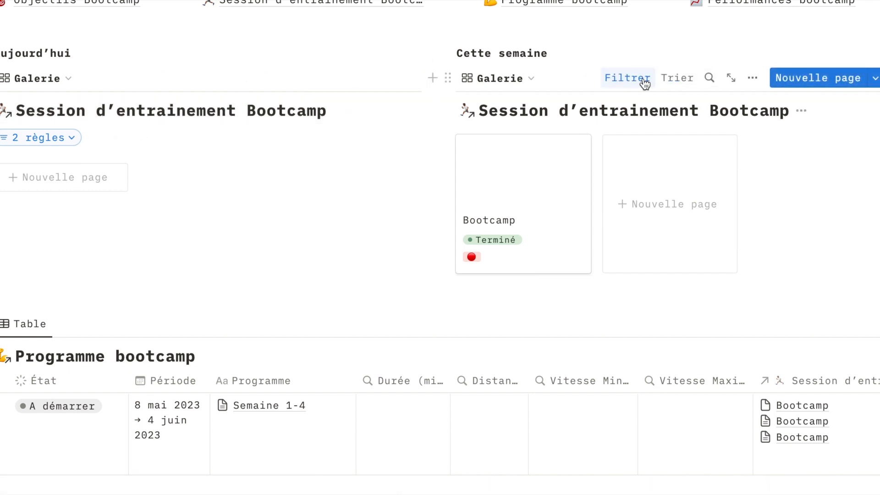
Step: Try the Date filter of the Cette semaine gallery with Prochain(e)s 1 semaine
click(642, 83)
click(583, 143)
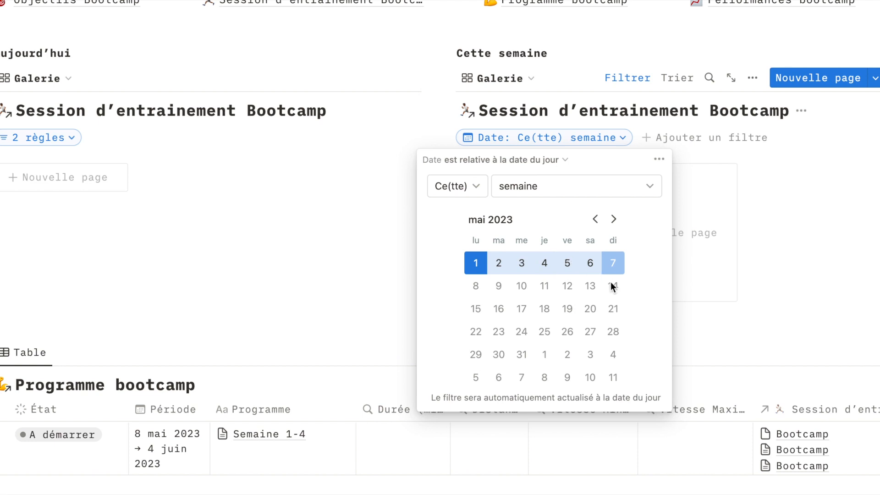
click(477, 189)
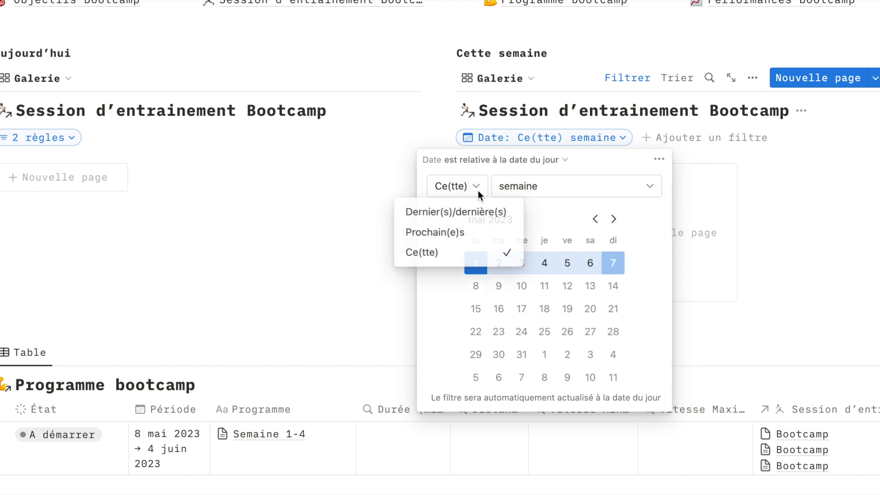
click(465, 234)
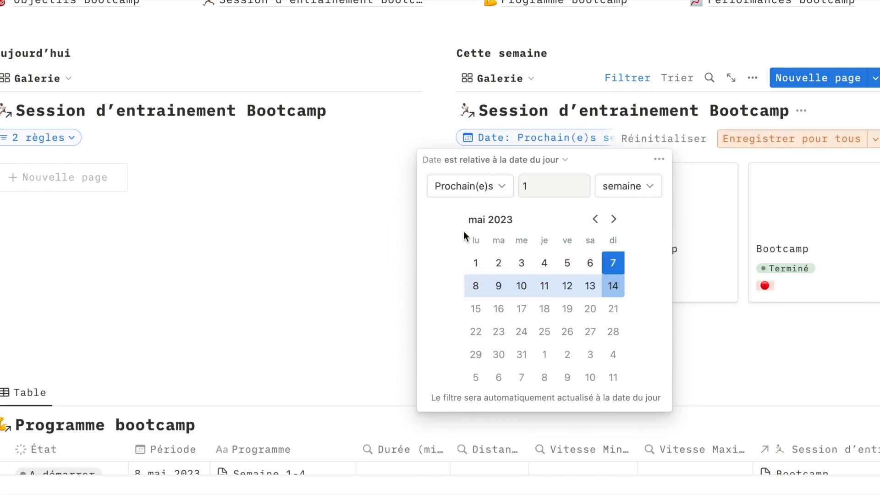
click(768, 357)
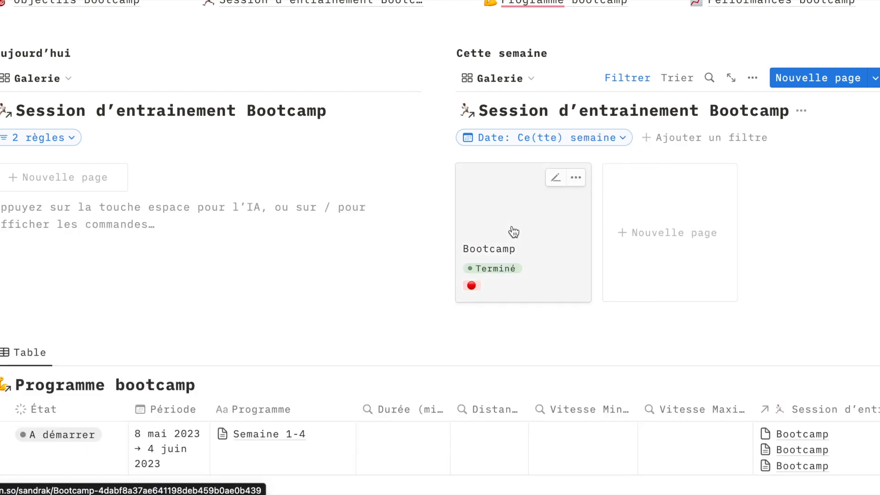
Step: Open the Bootcamp session from the Cette semaine gallery and set its Durée (min) to 30 and Distance to 1
click(510, 231)
scroll(449, 223, down, 1)
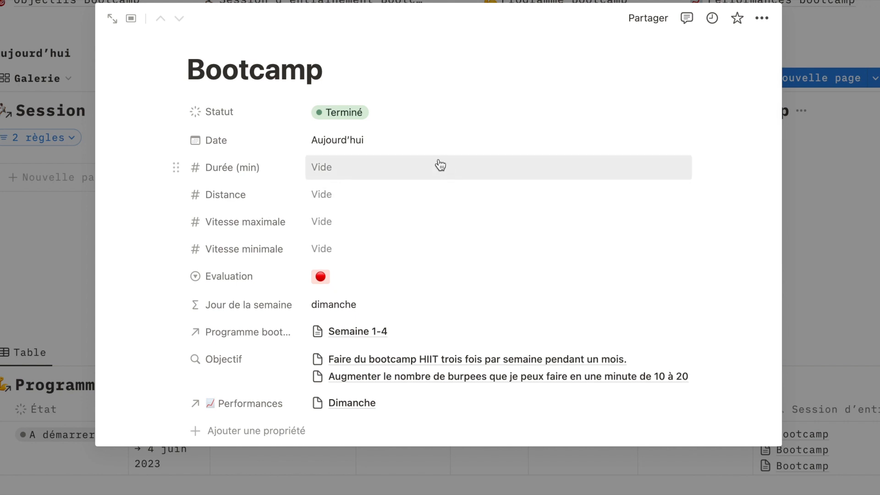
click(440, 165)
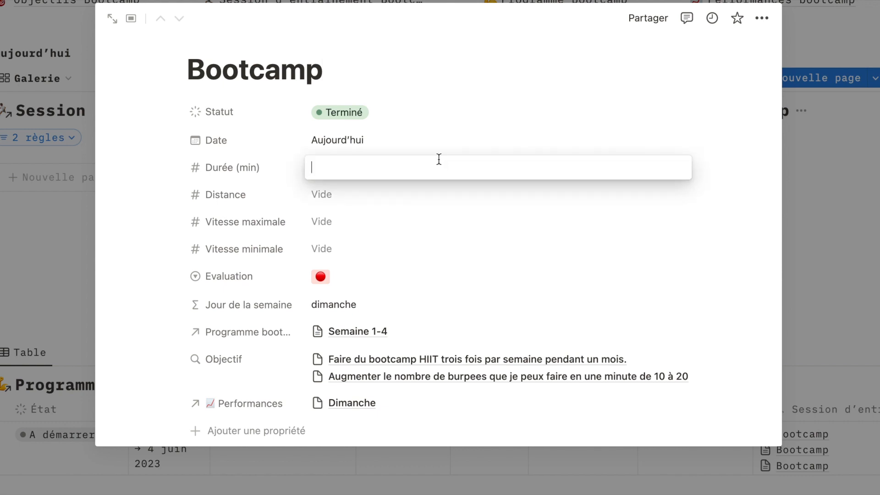
click(397, 190)
click(381, 195)
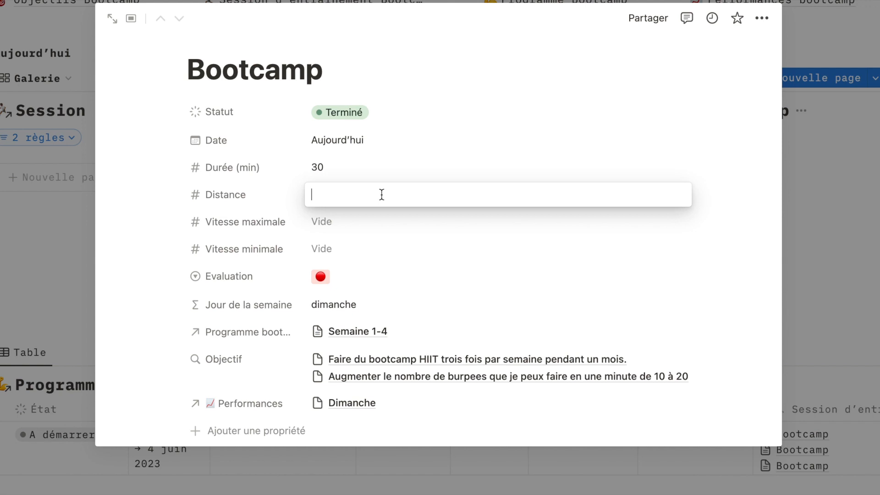
key(Return)
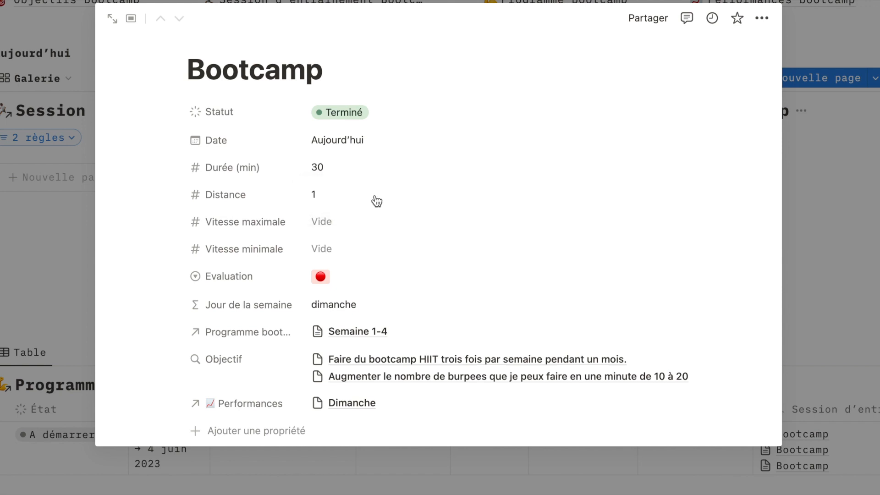
Step: Set the Bootcamp session's Vitesse maximale to 12 and Vitesse minimale to 5, and close the session
click(358, 194)
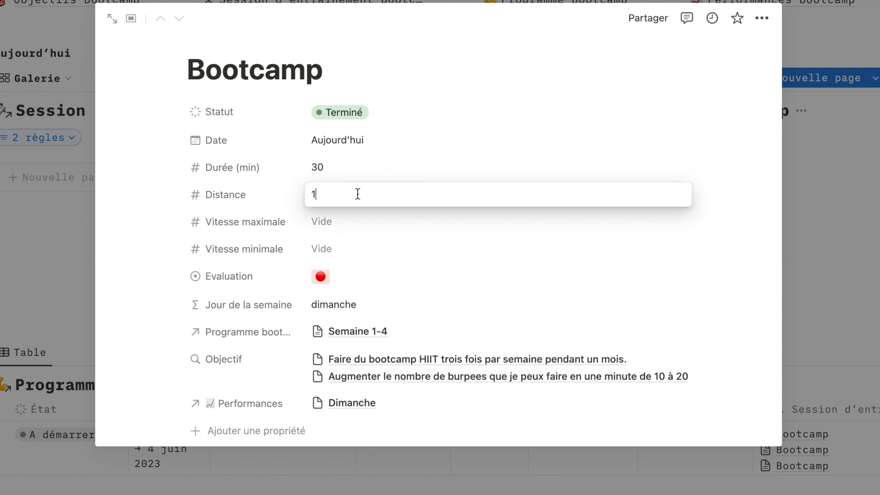
click(349, 220)
click(349, 220)
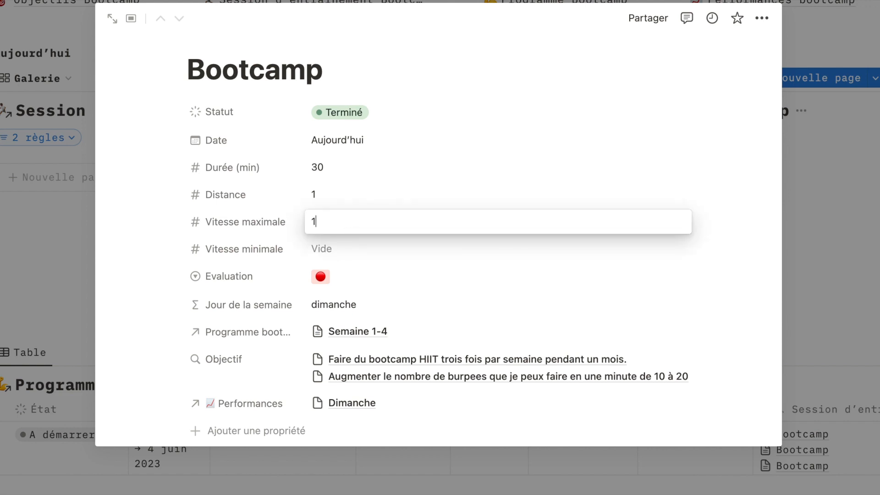
key(Return)
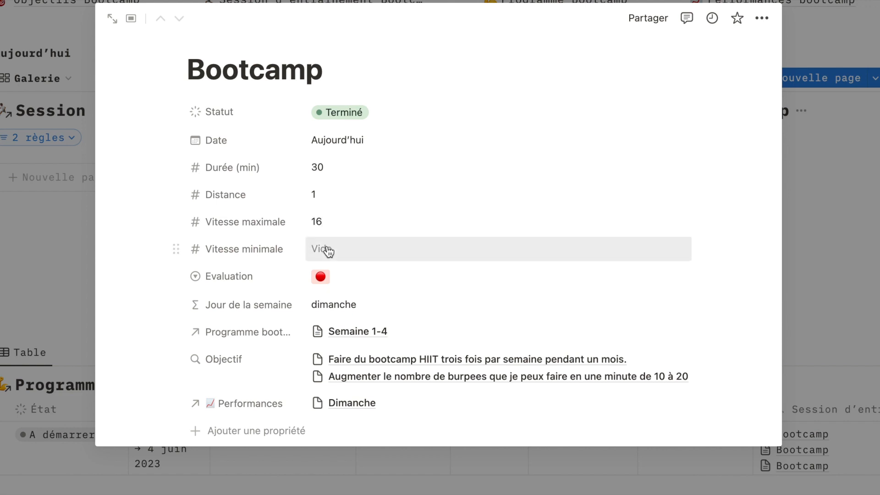
click(328, 228)
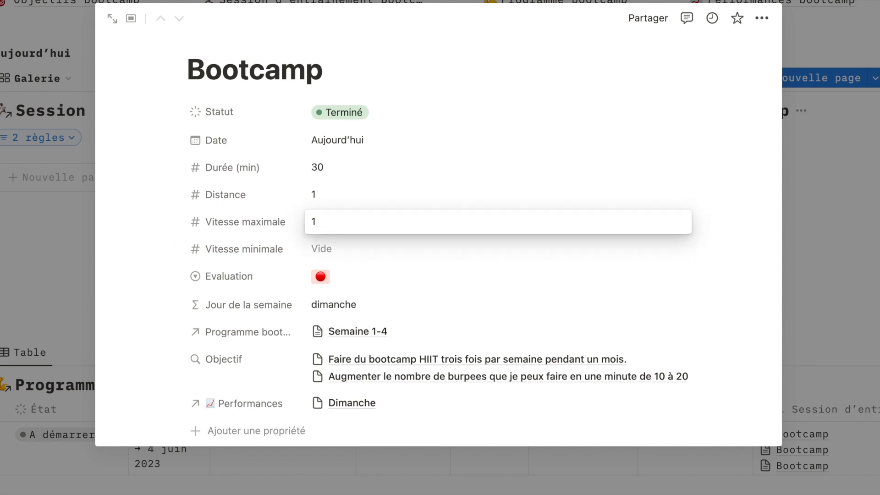
key(Return)
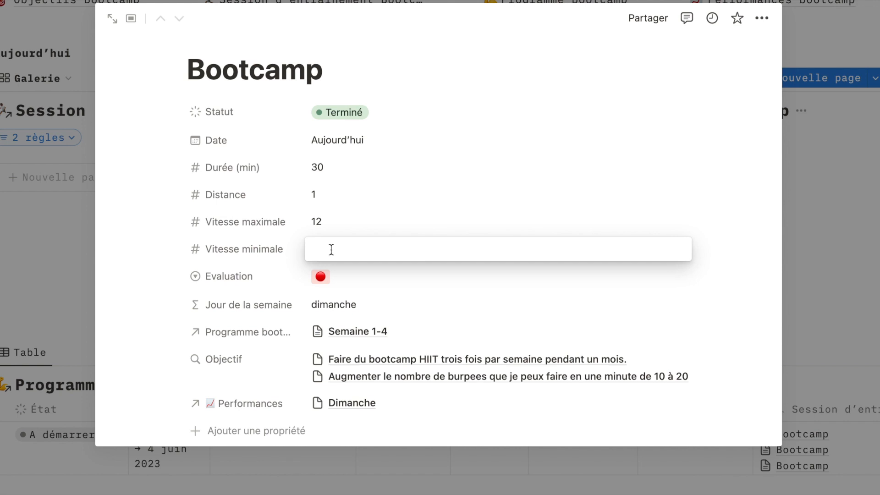
key(BackSpace)
text(5)
click(651, 177)
scroll(619, 200, down, 2)
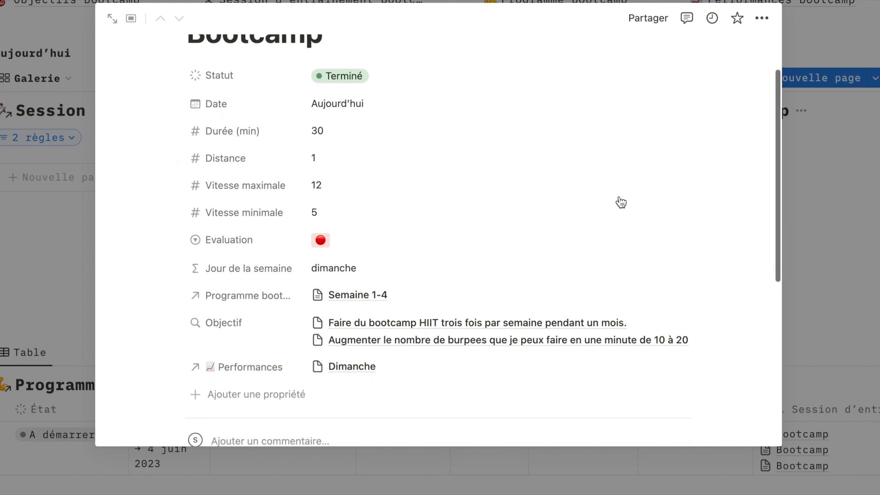
click(818, 32)
Step: Configure the Distance rollup in the Programme bootcamp table to use the sessions' Distance property with the Moyenne calculation
scroll(658, 192, down, 3)
scroll(655, 202, down, 5)
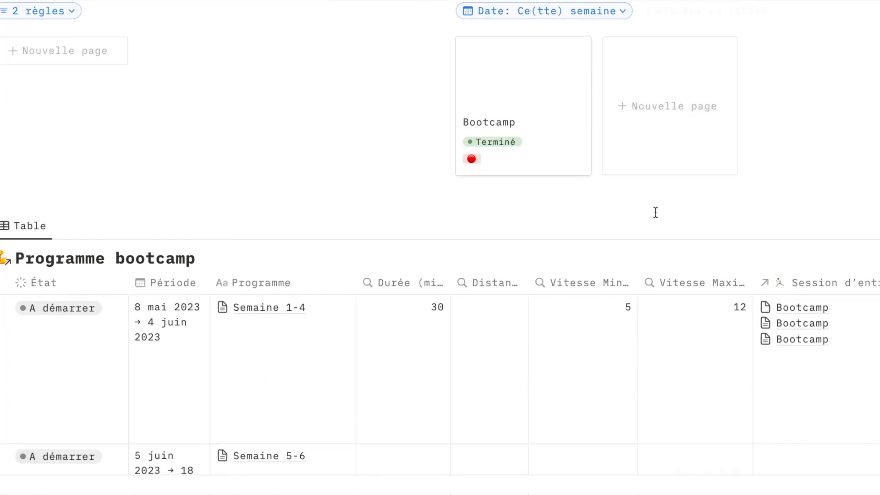
scroll(647, 216, down, 1)
scroll(647, 217, right, 2)
scroll(647, 217, left, 2)
scroll(646, 216, down, 1)
scroll(645, 210, up, 3)
click(513, 277)
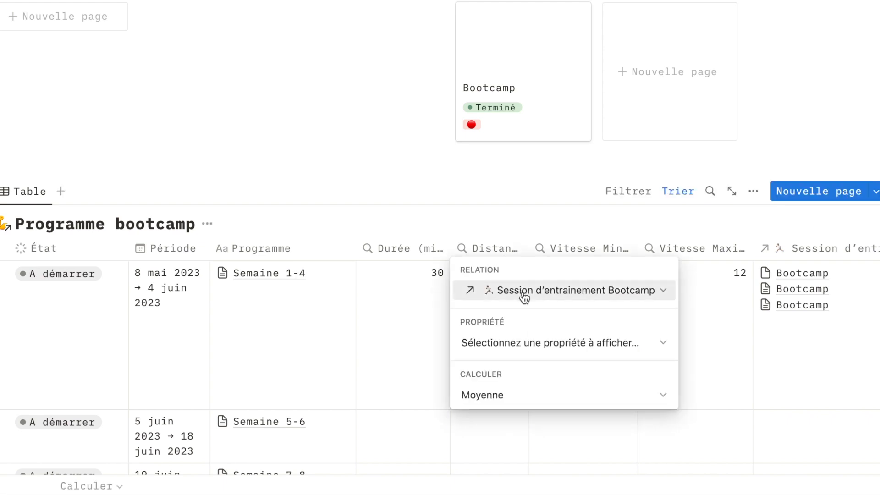
click(519, 341)
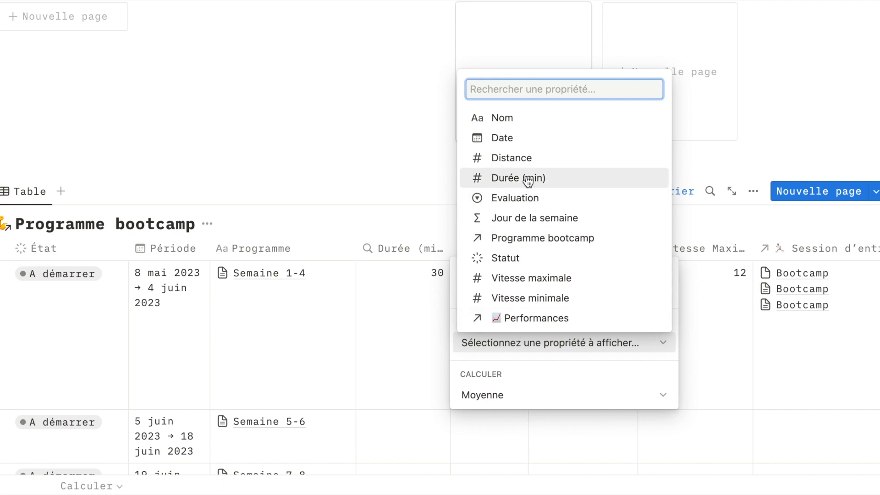
click(499, 159)
click(493, 400)
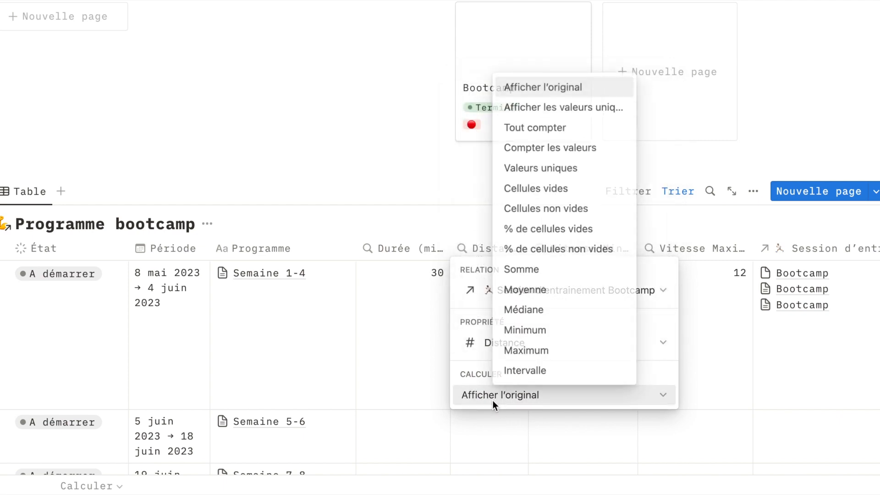
click(525, 291)
key(Escape)
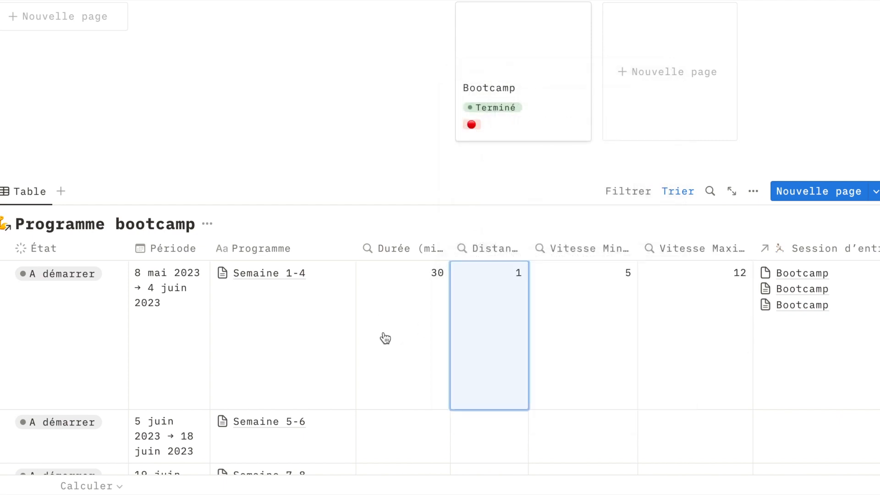
Step: Examine the Evaluation, Statut and linked objectives of the Semaine 1-4 row in the Programme bootcamp table
scroll(632, 236, down, 3)
scroll(632, 235, right, 3)
scroll(687, 246, right, 6)
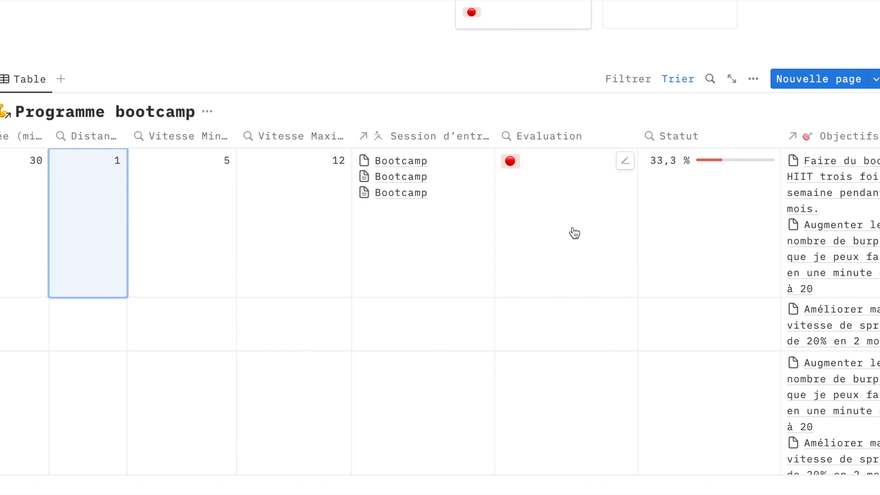
scroll(698, 225, right, 1)
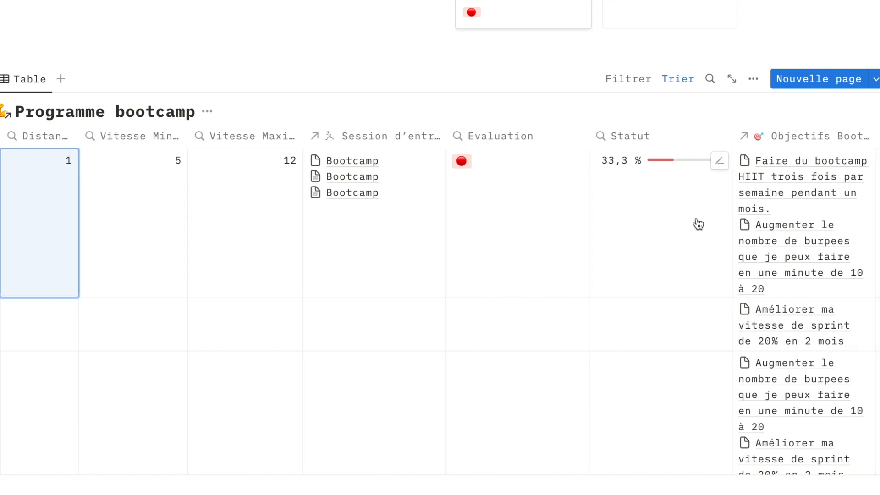
scroll(698, 224, left, 2)
scroll(698, 224, left, 5)
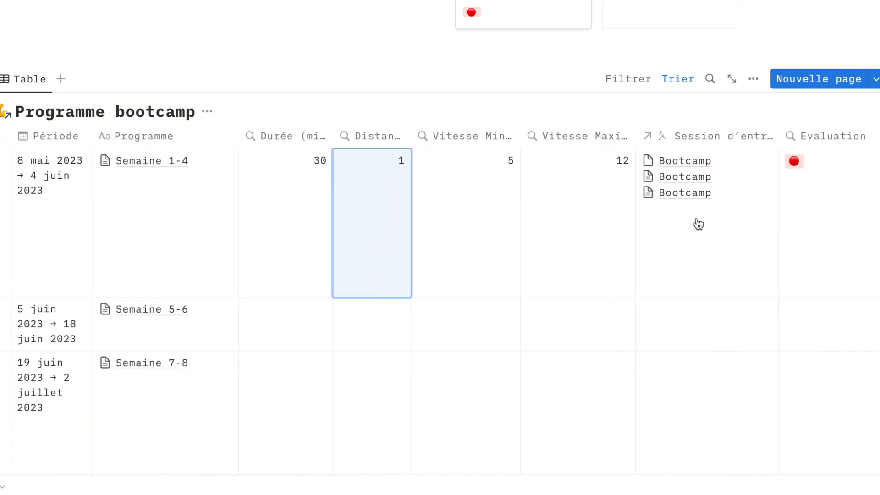
Step: Set the Date filter of the Cette semaine gallery to Prochain(e)s semaine
scroll(697, 221, up, 1)
scroll(696, 218, up, 5)
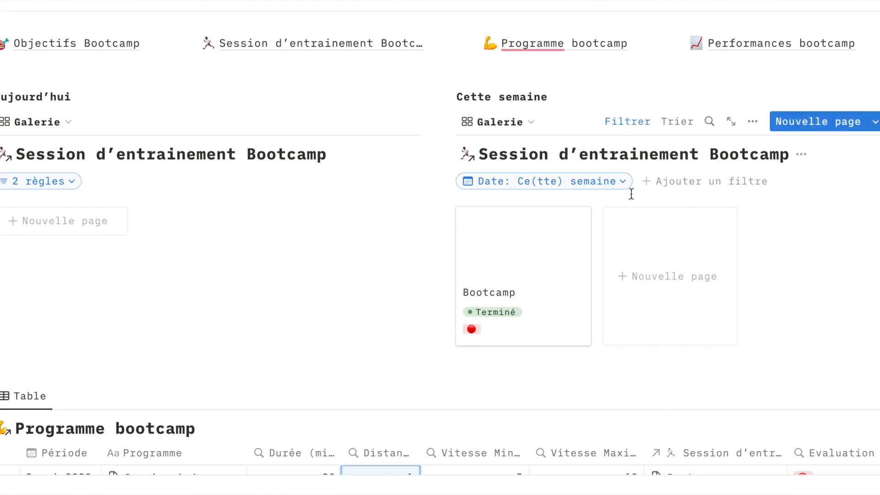
click(595, 188)
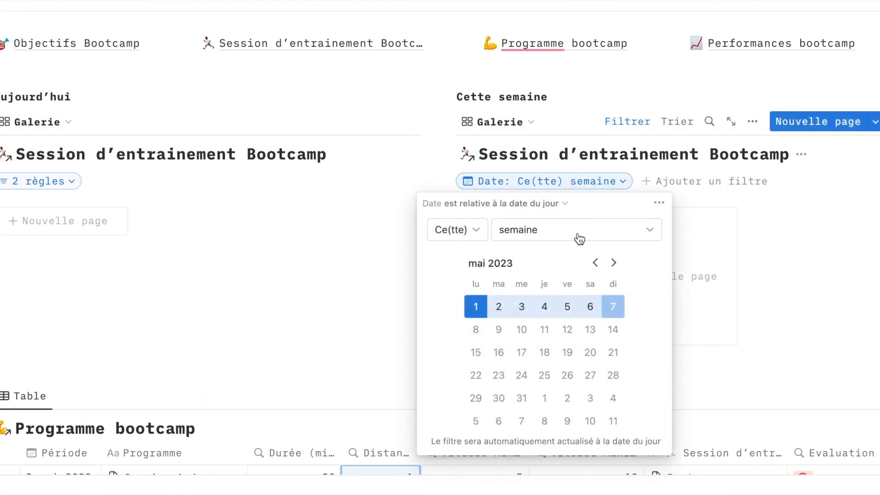
click(460, 229)
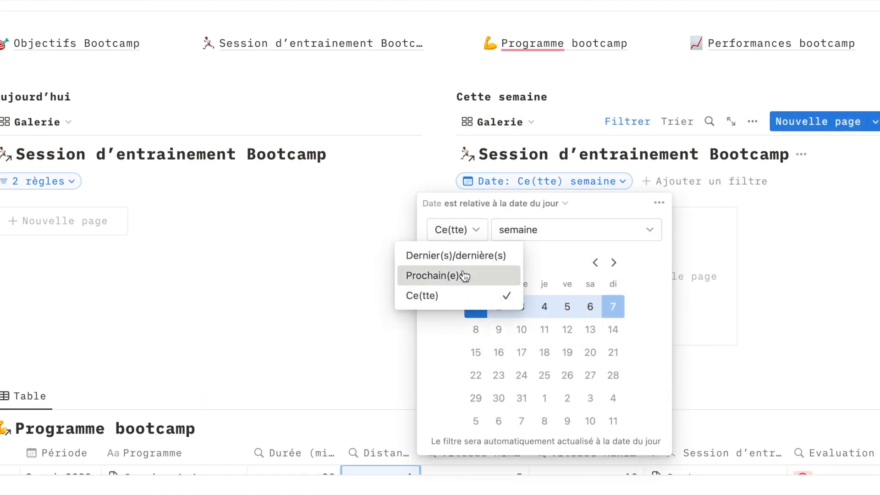
click(463, 275)
click(802, 275)
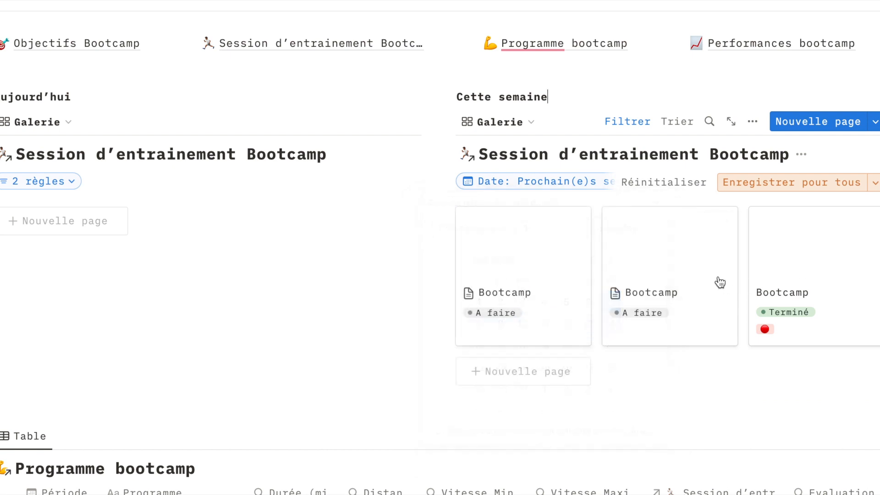
Step: Open next Wednesday's Bootcamp session from the Cette semaine gallery and start editing its Durée (min)
click(708, 332)
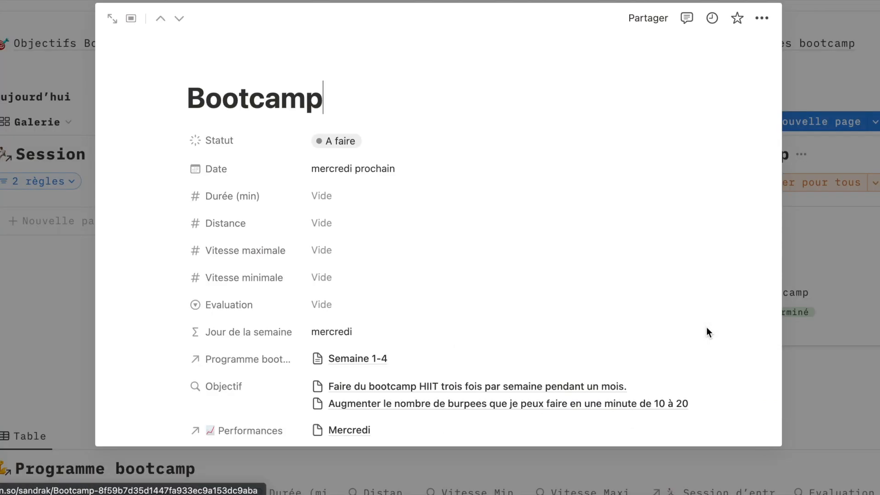
scroll(623, 298, down, 2)
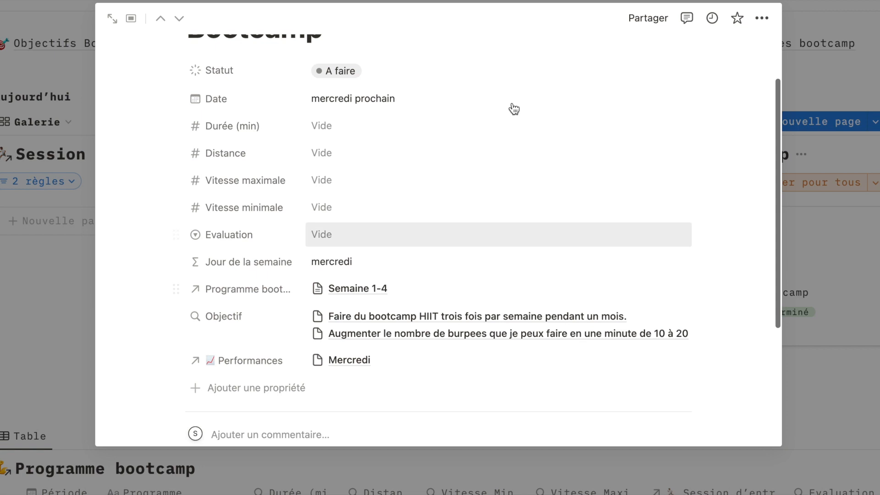
click(464, 122)
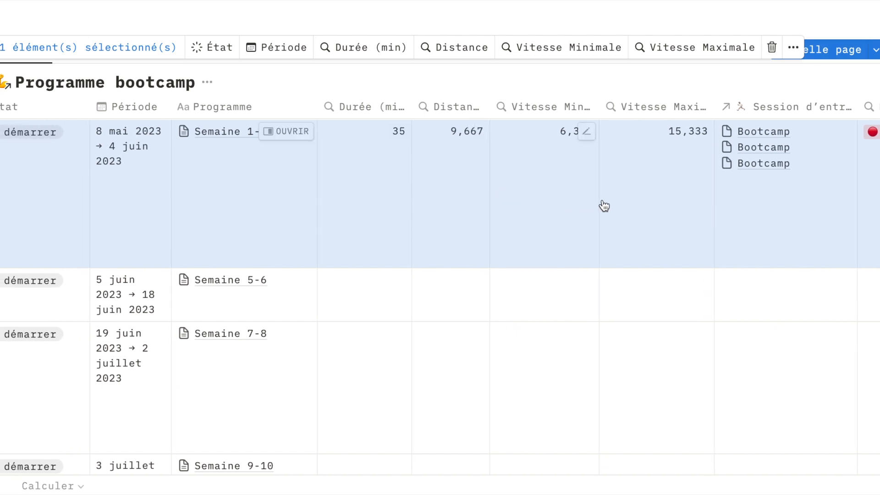
Step: Examine the averaged duration, distance and speeds, the evaluations and the completion rate of Semaine 1-4
scroll(648, 210, right, 3)
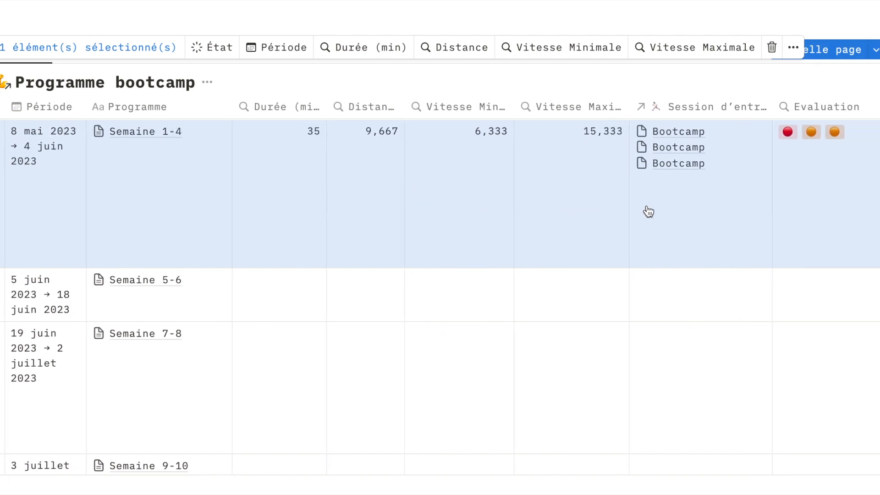
scroll(648, 211, right, 2)
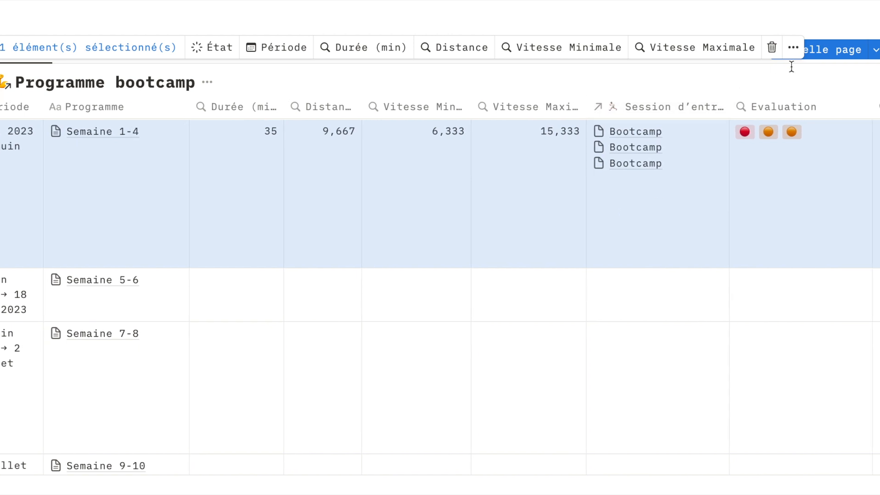
click(780, 78)
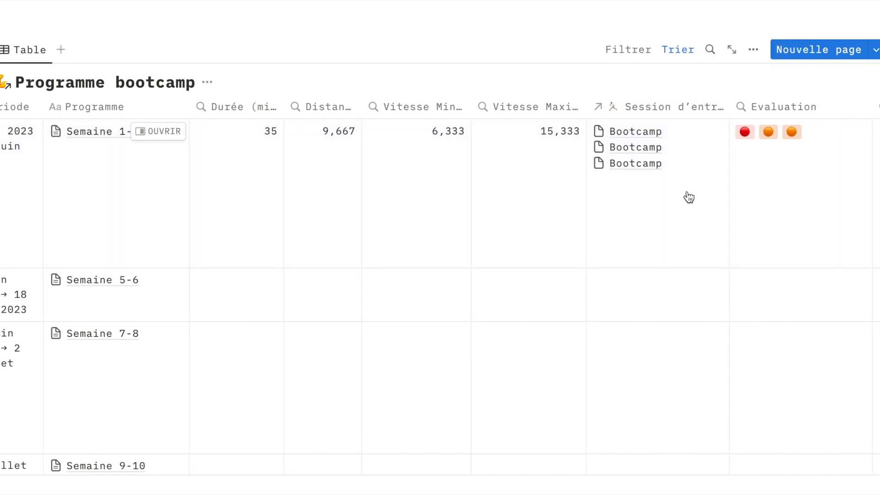
scroll(688, 197, right, 1)
scroll(689, 197, left, 2)
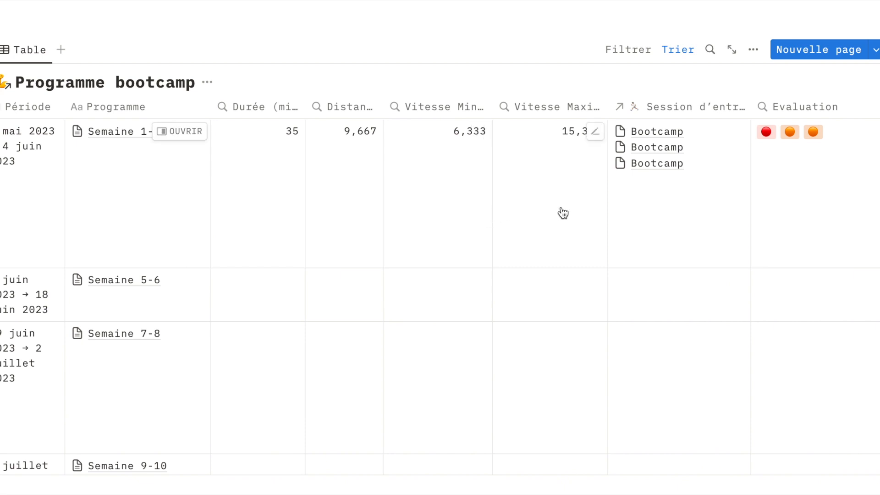
scroll(575, 213, right, 6)
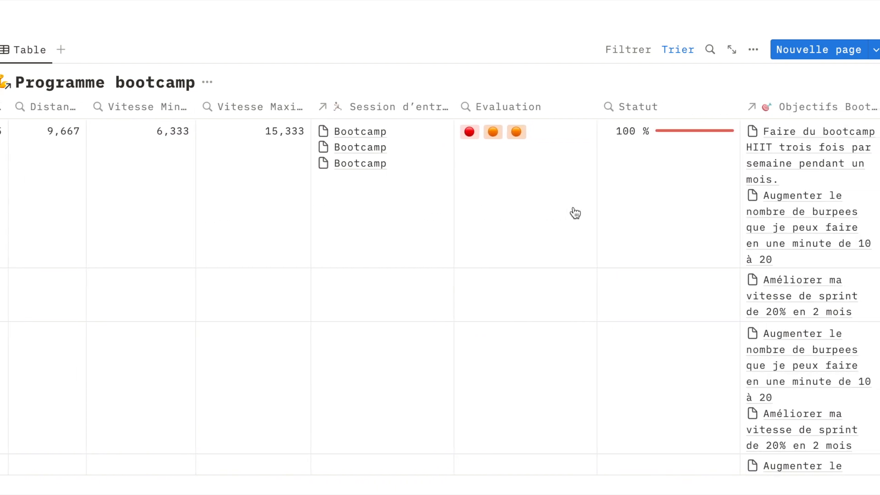
scroll(575, 213, left, 1)
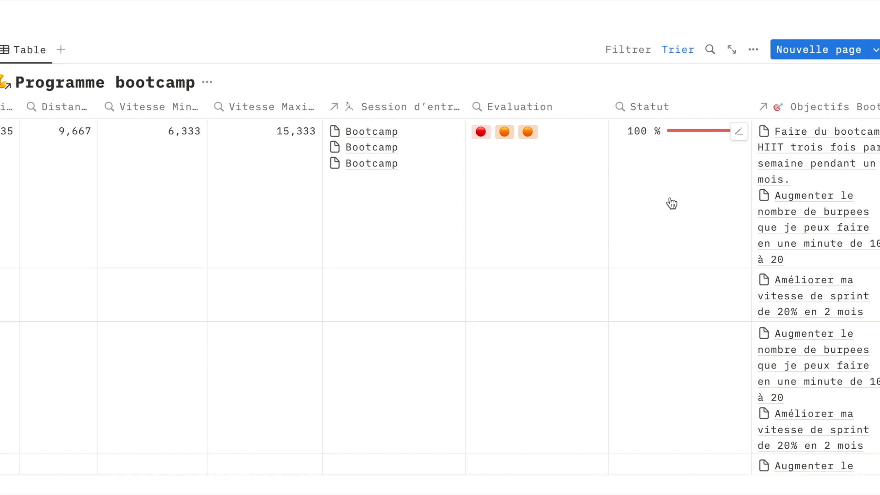
scroll(671, 203, right, 1)
scroll(671, 203, left, 9)
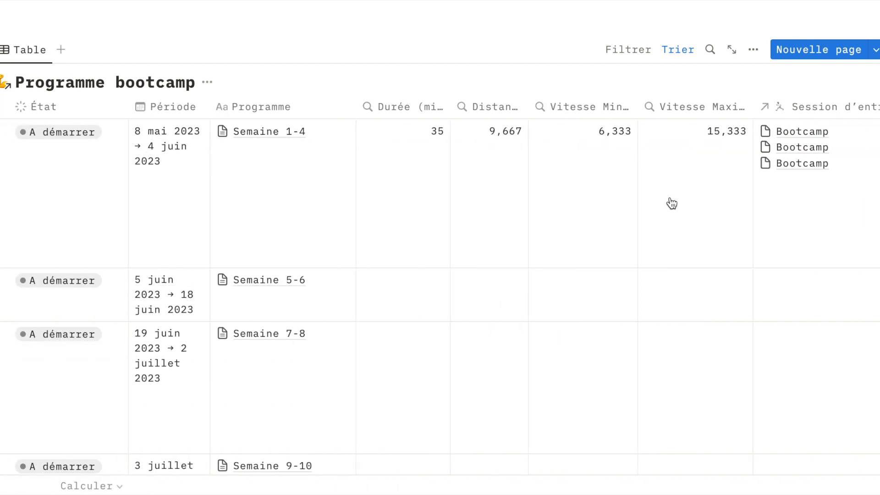
Step: Set the État of Semaine 1-4 to En cours and review the rest of its row
click(111, 179)
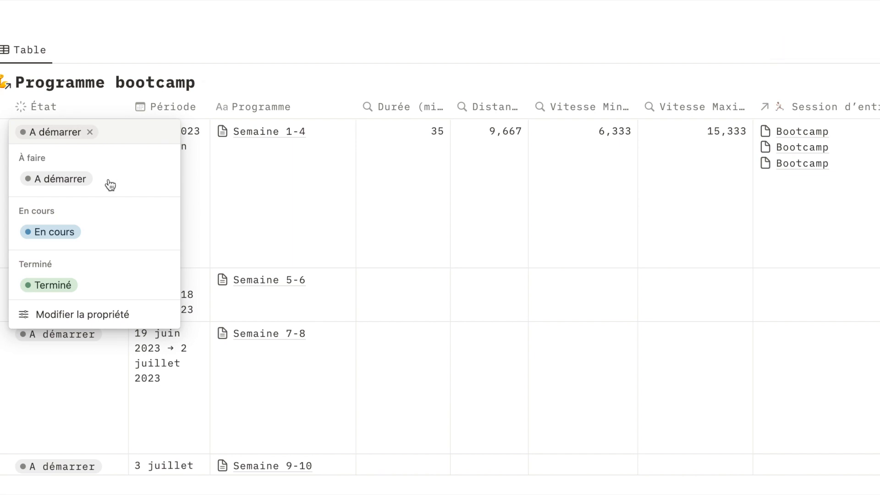
click(103, 235)
scroll(266, 201, right, 8)
scroll(267, 202, left, 7)
scroll(267, 202, left, 1)
scroll(267, 202, up, 2)
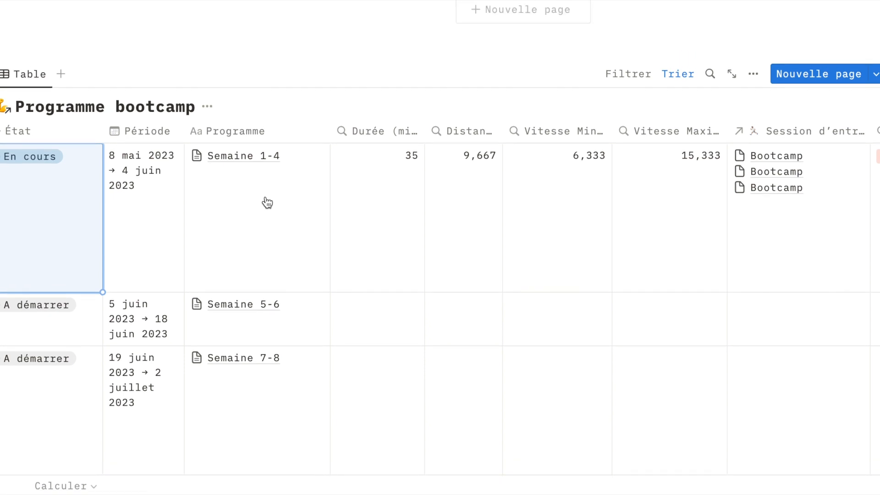
scroll(267, 202, right, 9)
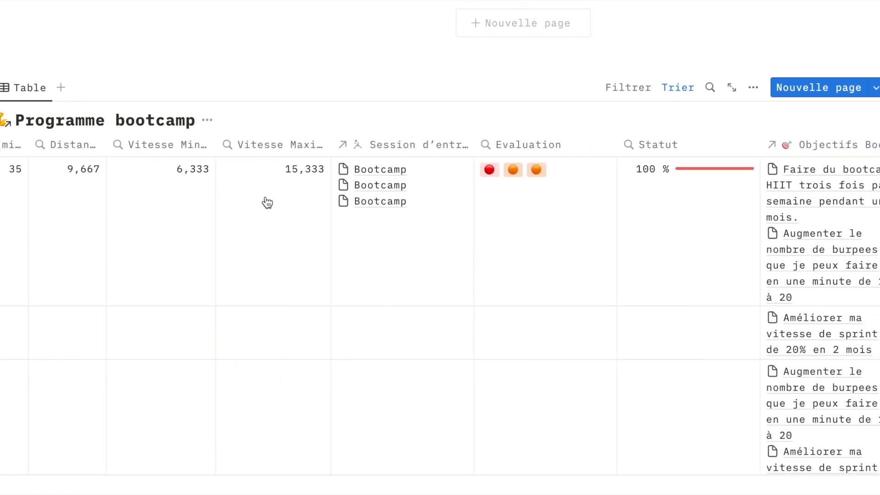
scroll(267, 202, left, 7)
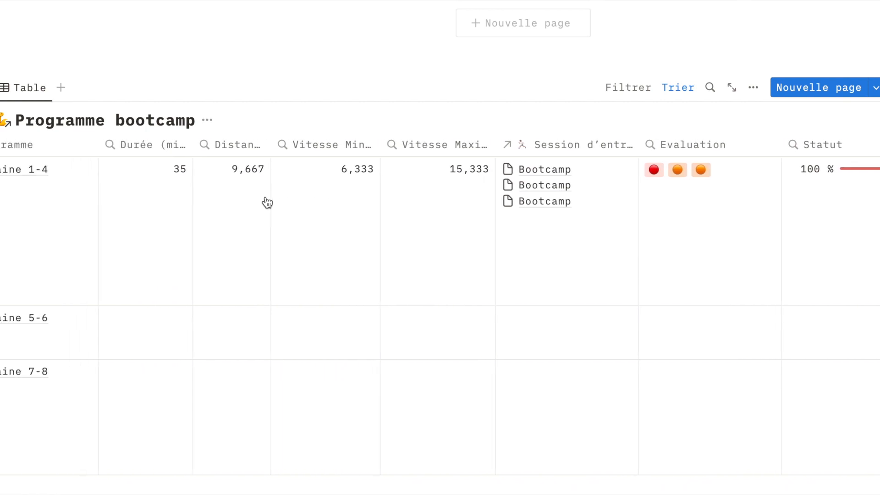
scroll(268, 203, left, 3)
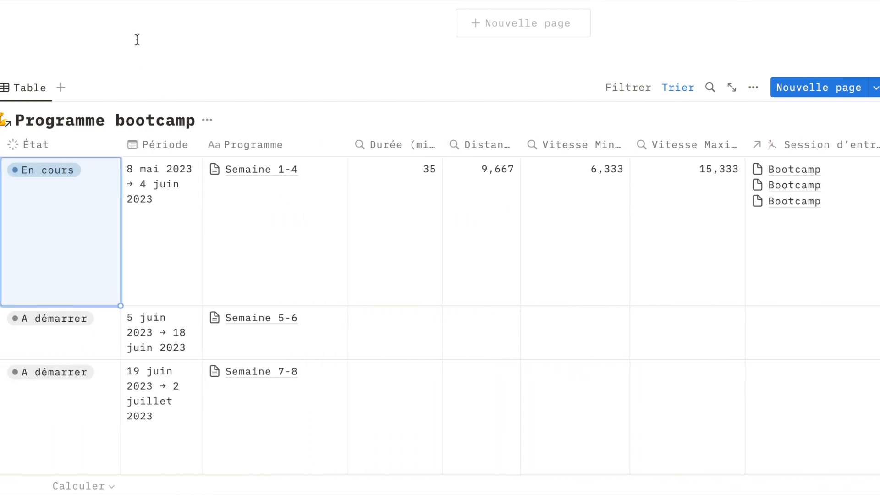
Step: Insert a new button block above the Programme bootcamp table
scroll(101, 55, up, 3)
text(/bt)
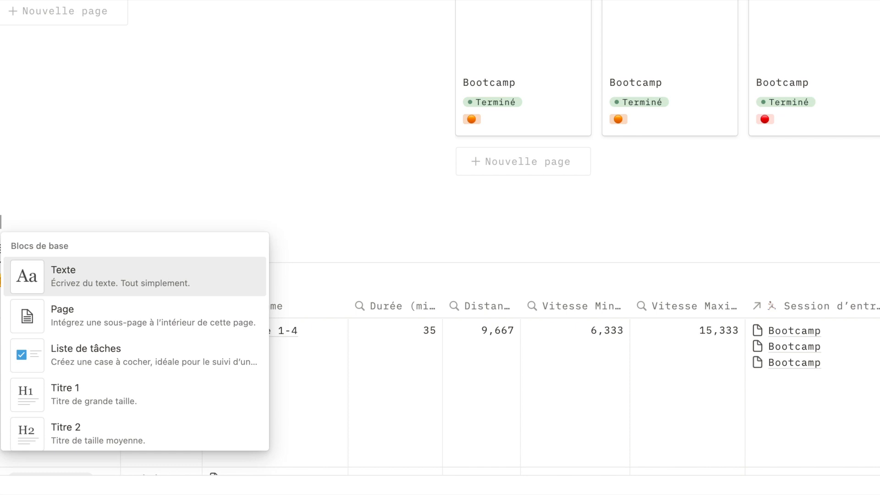
key(BackSpace)
text(ut)
key(Return)
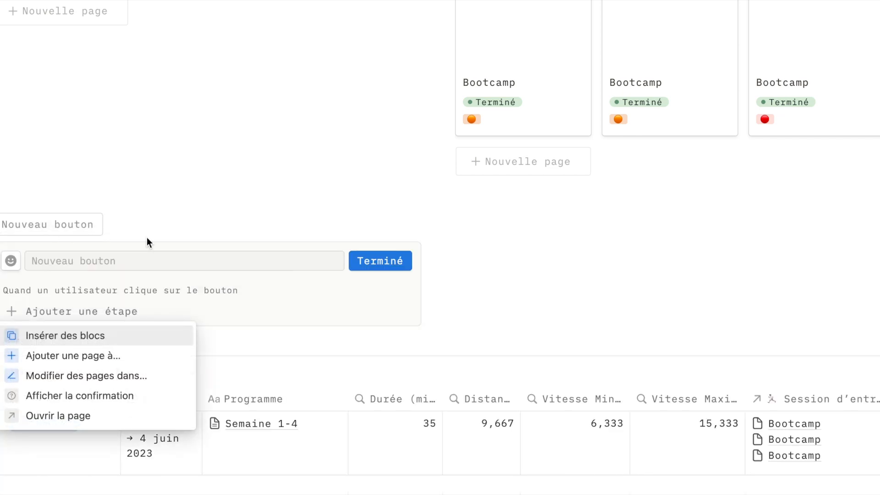
Step: Make the new button edit pages of the Programme bootcamp database and add a filter on the pages to modify
click(110, 375)
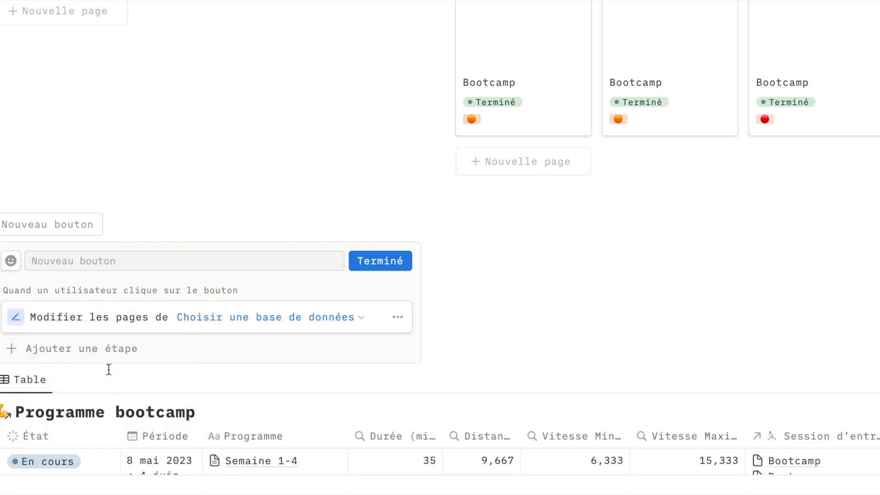
click(214, 319)
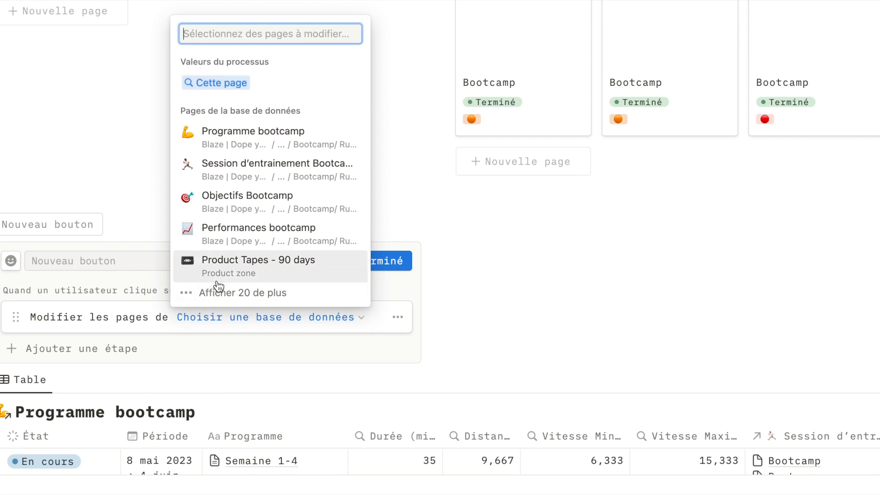
click(241, 143)
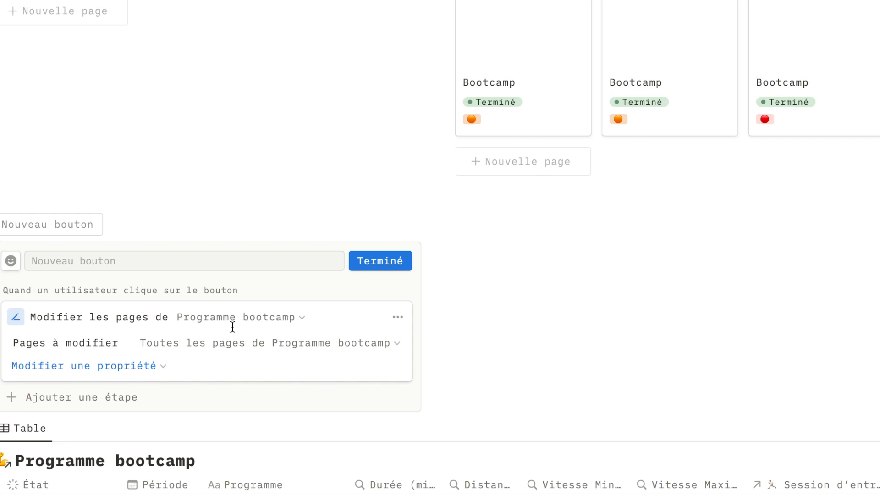
click(242, 352)
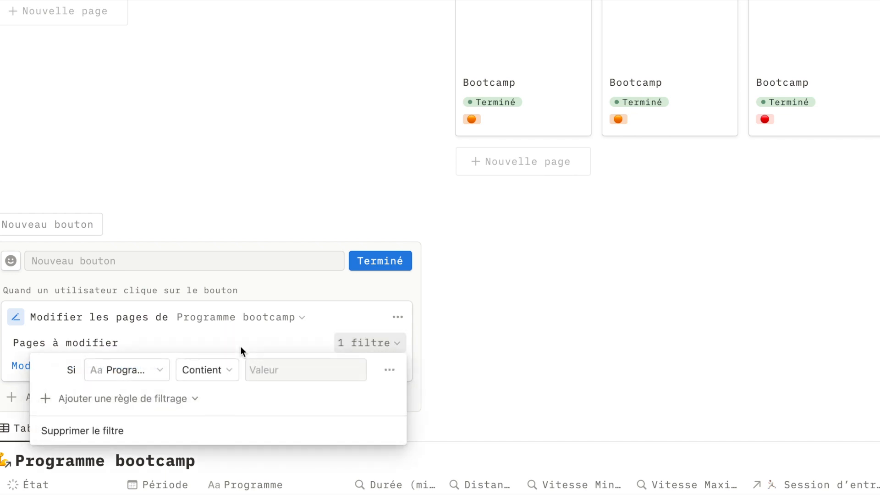
Step: Review the properties available for filtering and the columns of the Programme bootcamp table
click(150, 369)
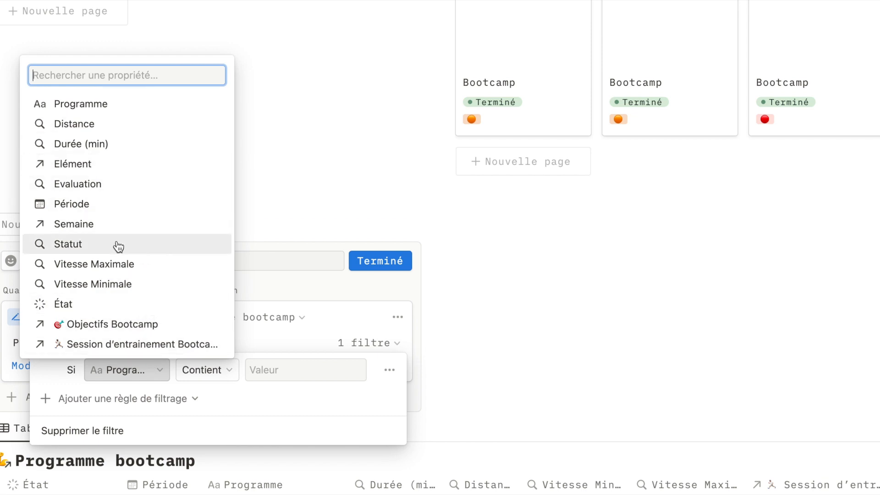
click(299, 179)
click(473, 227)
scroll(474, 228, down, 2)
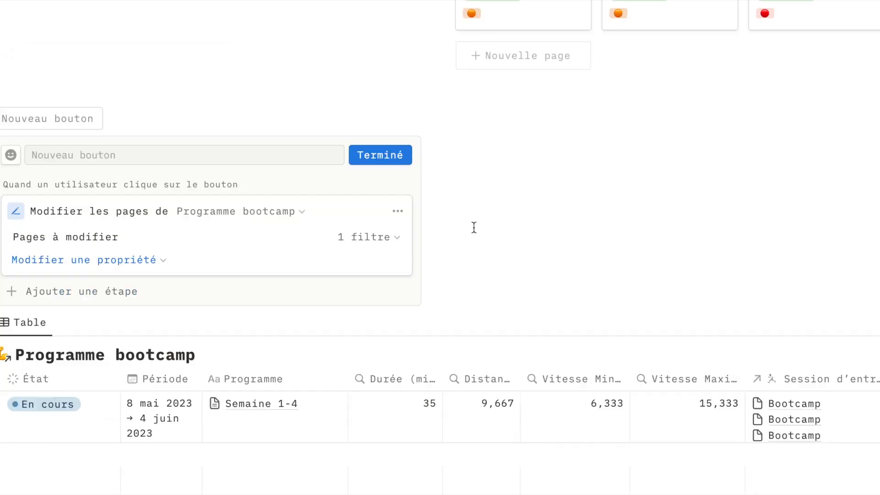
scroll(474, 228, down, 3)
scroll(634, 356, right, 4)
scroll(640, 353, left, 4)
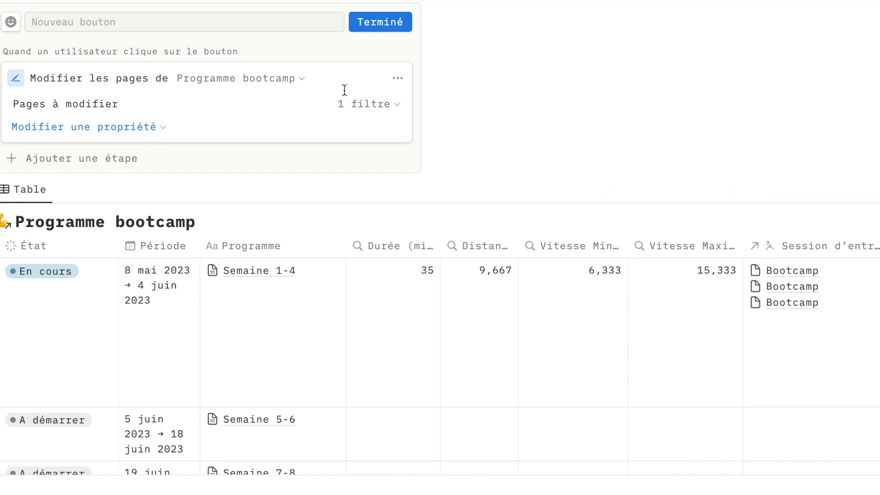
Step: Restrict the button's pages to modify to those whose Statut is > 0
click(360, 104)
click(155, 132)
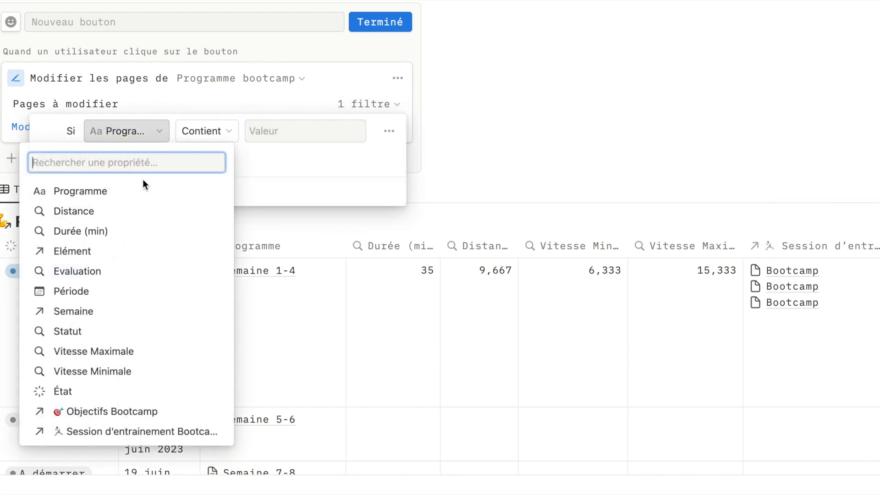
click(122, 333)
click(218, 137)
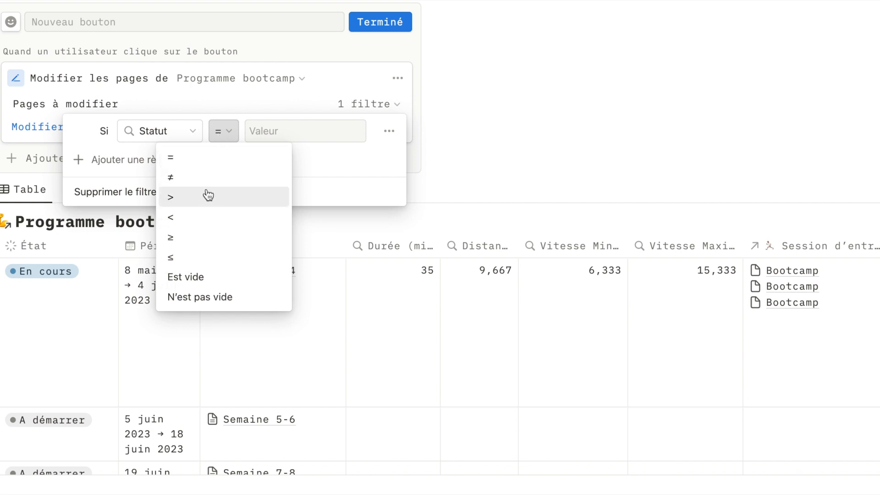
click(207, 197)
click(289, 124)
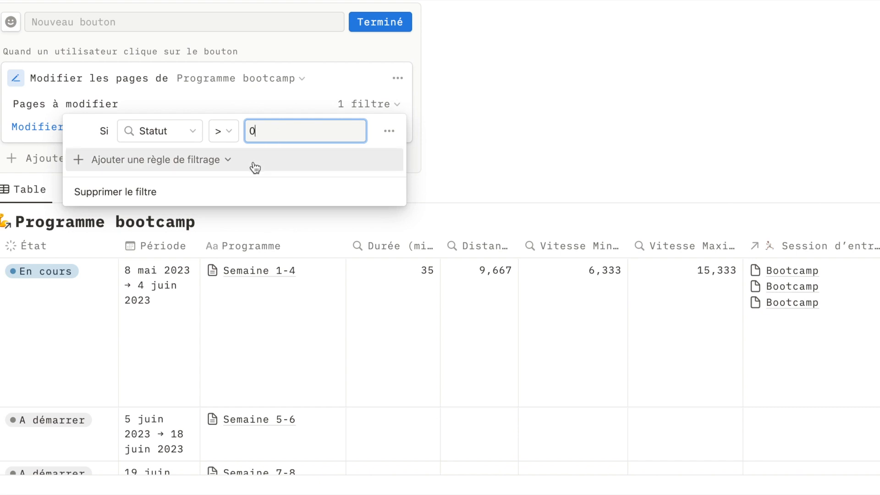
click(265, 80)
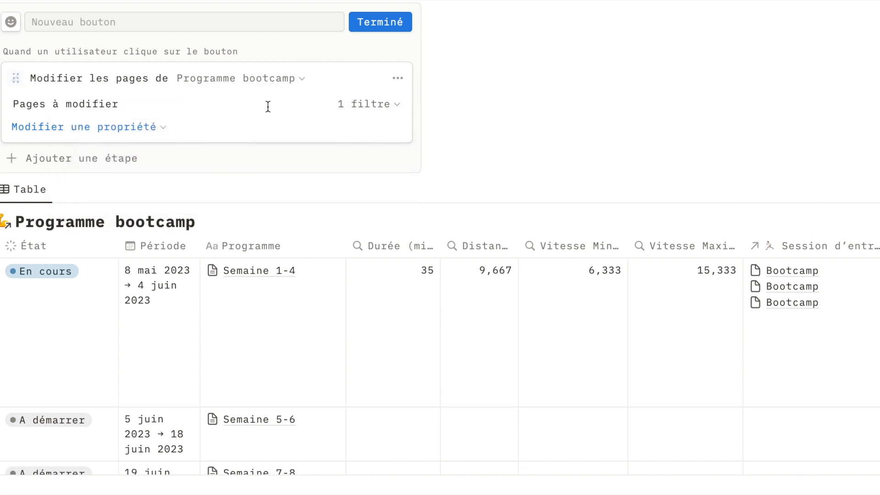
Step: Have the button set the État property to En cours on the filtered pages
click(149, 130)
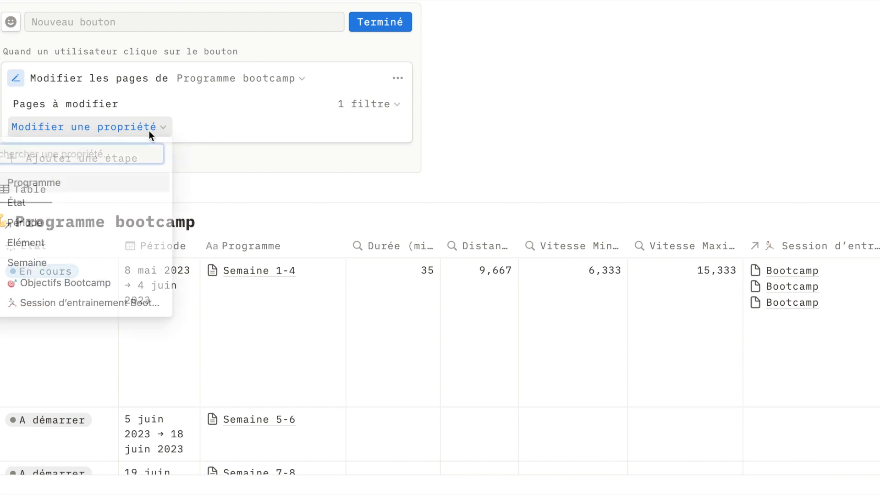
click(114, 202)
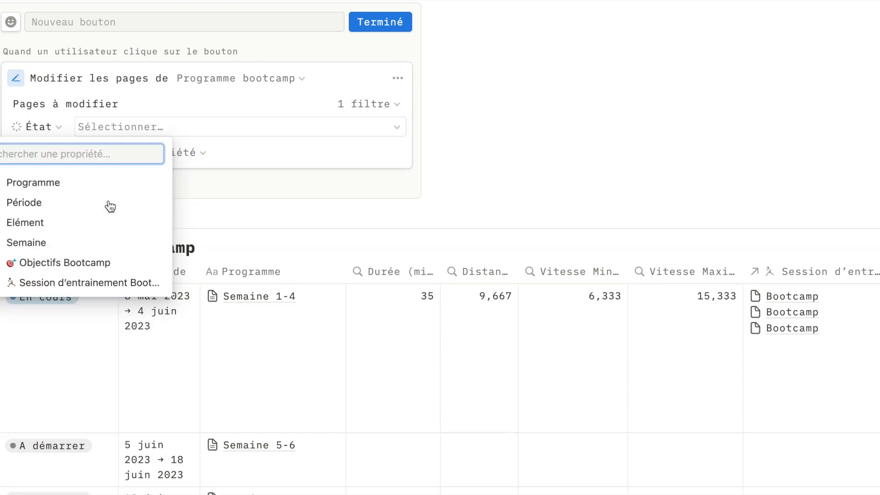
click(130, 127)
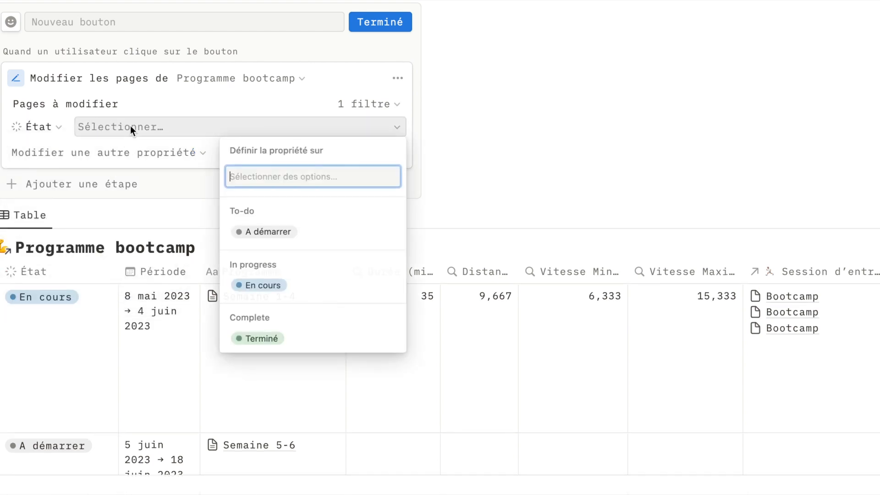
click(251, 285)
Step: Name the button "Programme en cours", give it the play emoji as its icon and save it
click(172, 26)
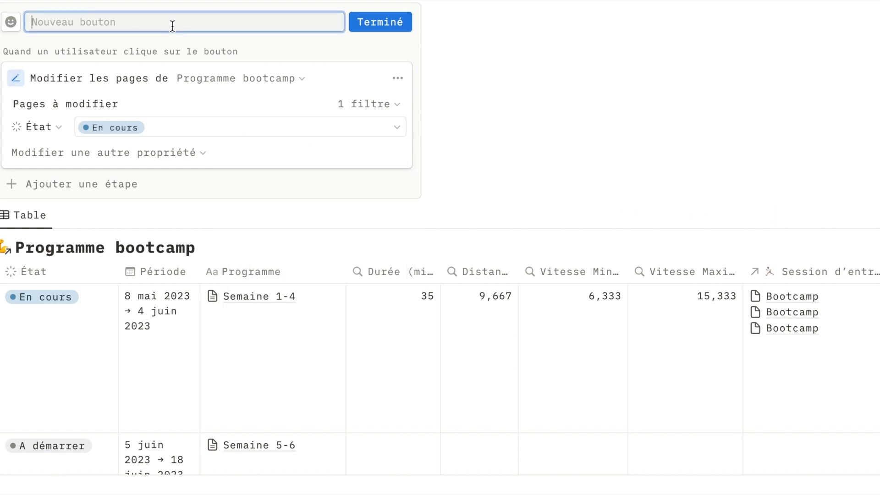
text(Progra)
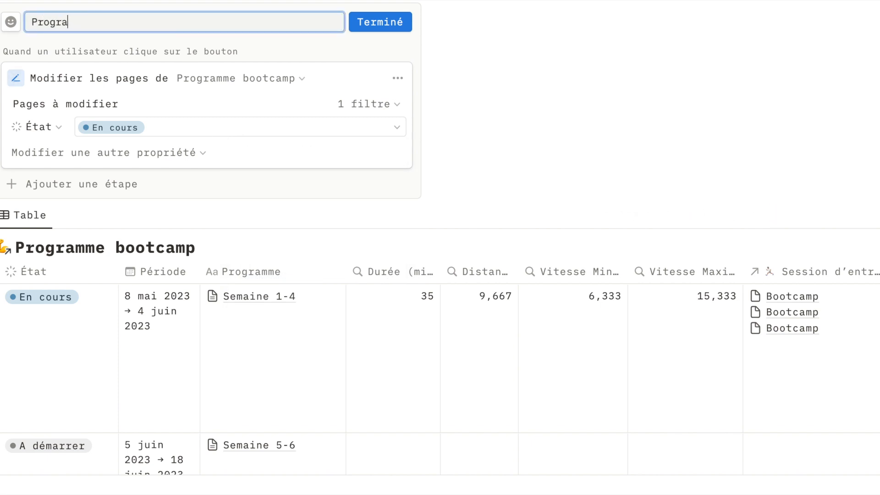
text(mme en cours)
click(12, 27)
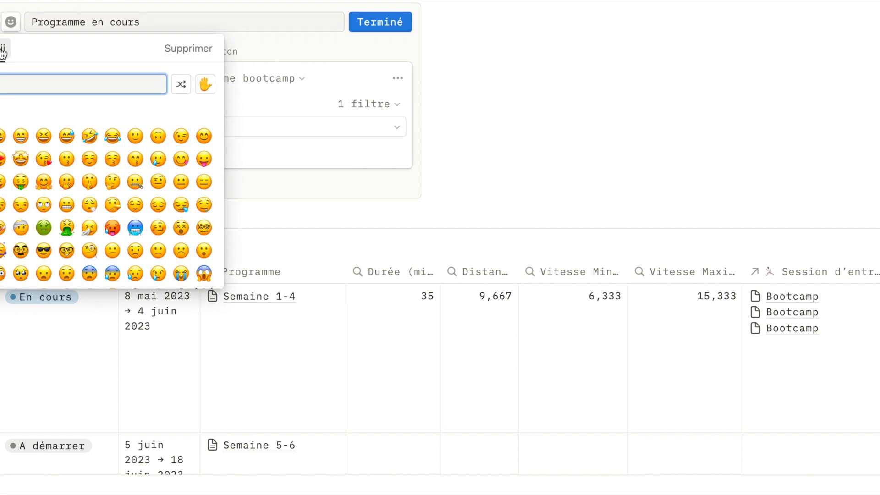
text(play)
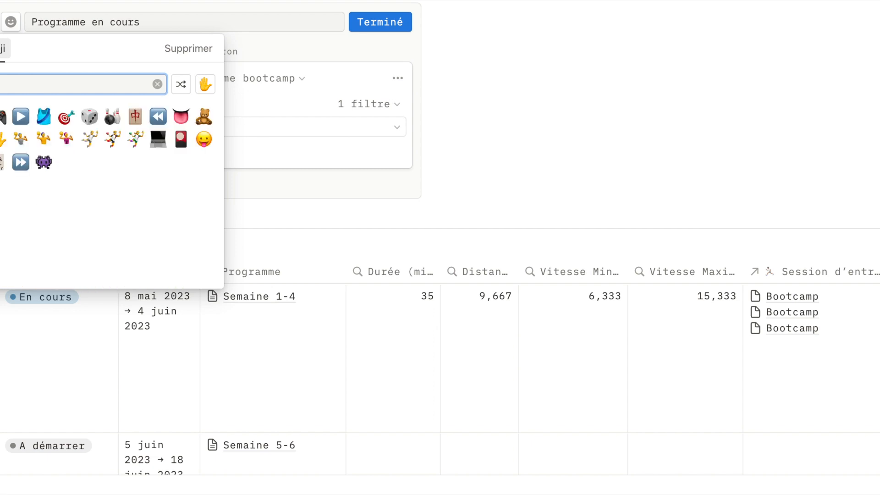
click(16, 120)
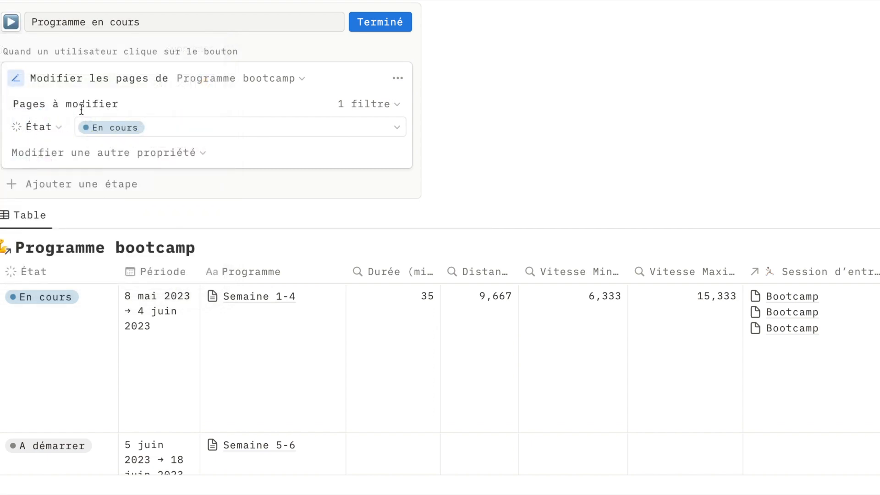
click(383, 23)
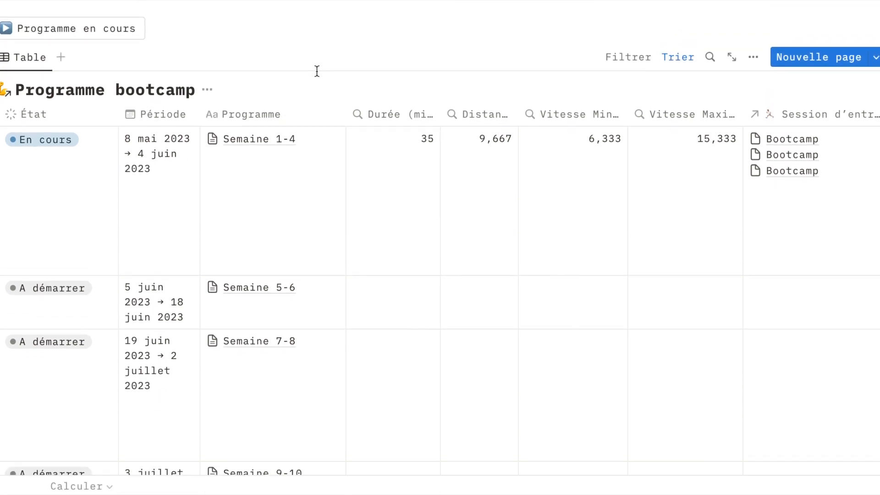
Step: Set the État of Semaine 1-4 to A démarrer and test the Programme en cours button
click(71, 164)
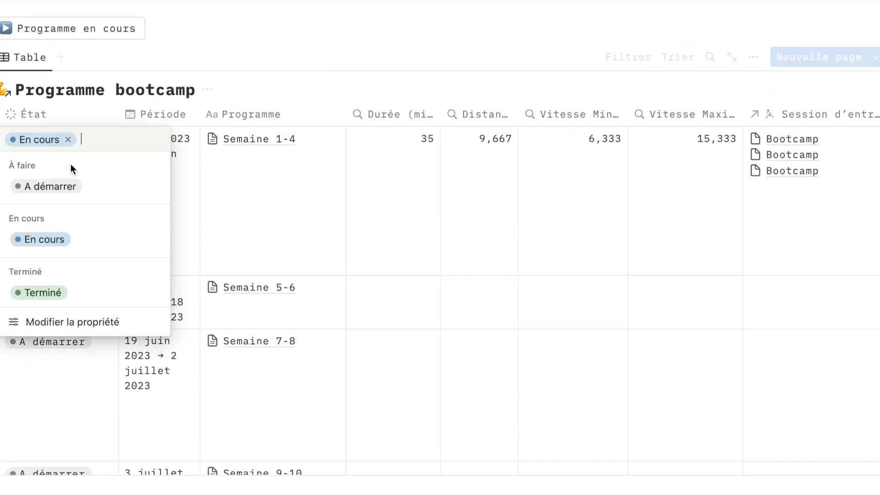
click(71, 188)
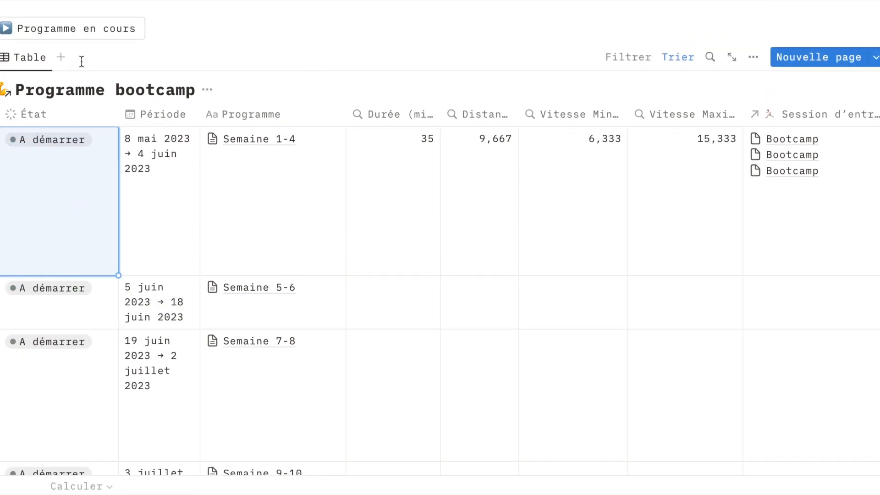
click(84, 31)
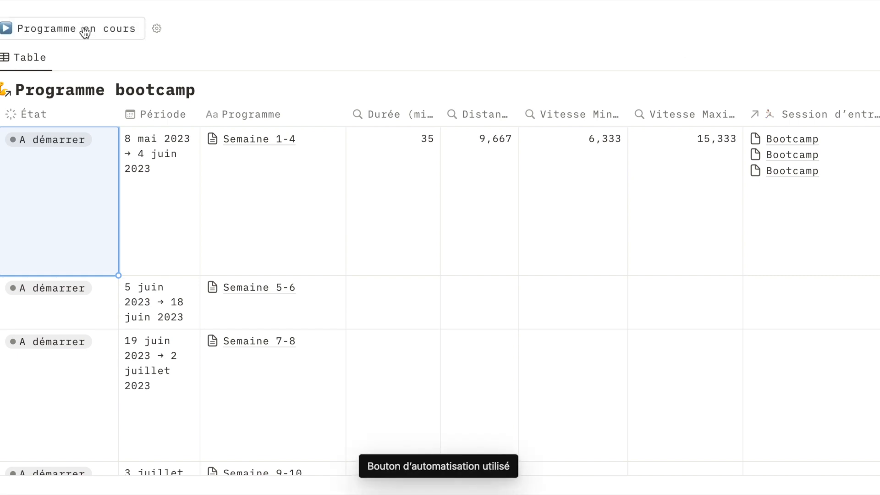
scroll(71, 191, down, 2)
scroll(71, 191, up, 2)
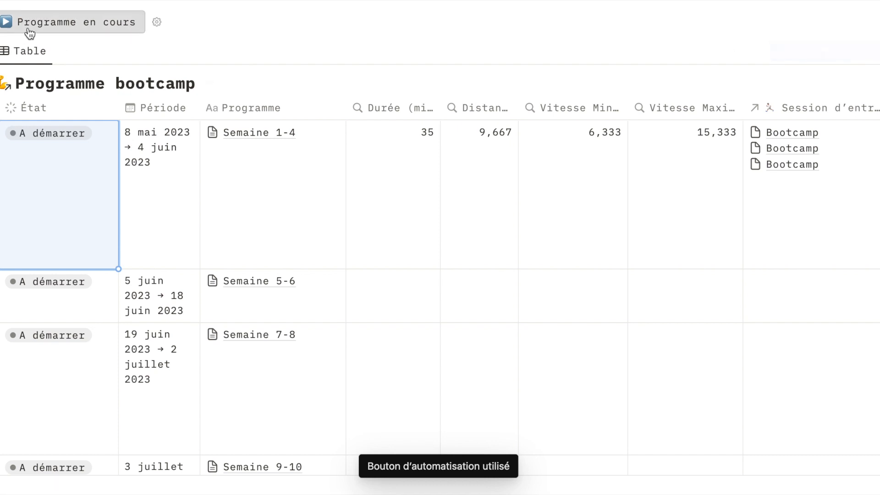
Step: Change the Programme en cours button's Statut filter to ≥ 1 and save the button
click(157, 23)
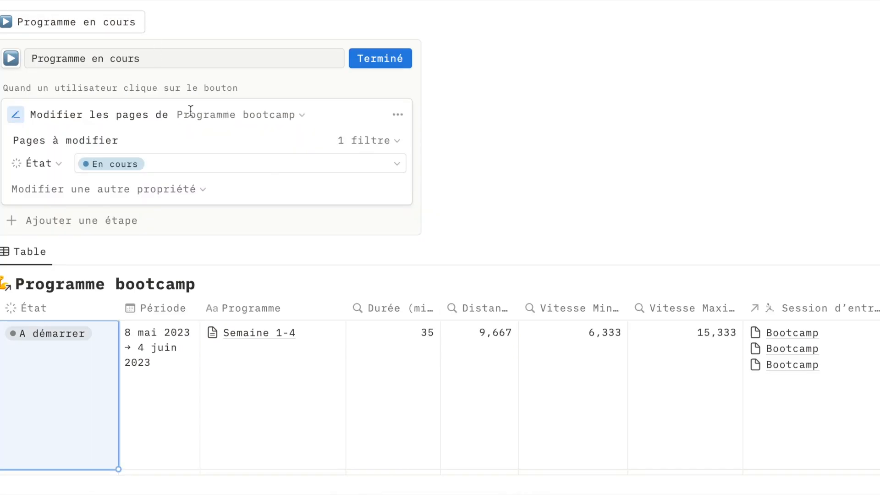
click(351, 136)
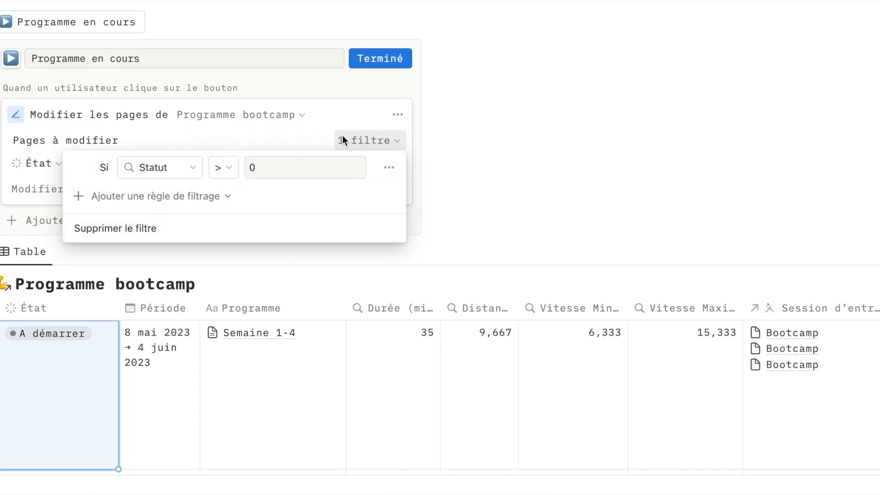
click(261, 170)
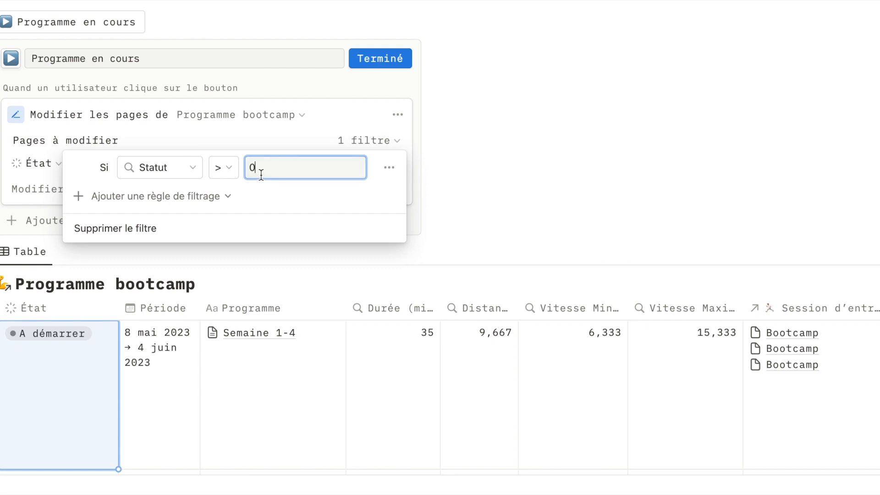
click(373, 57)
click(373, 57)
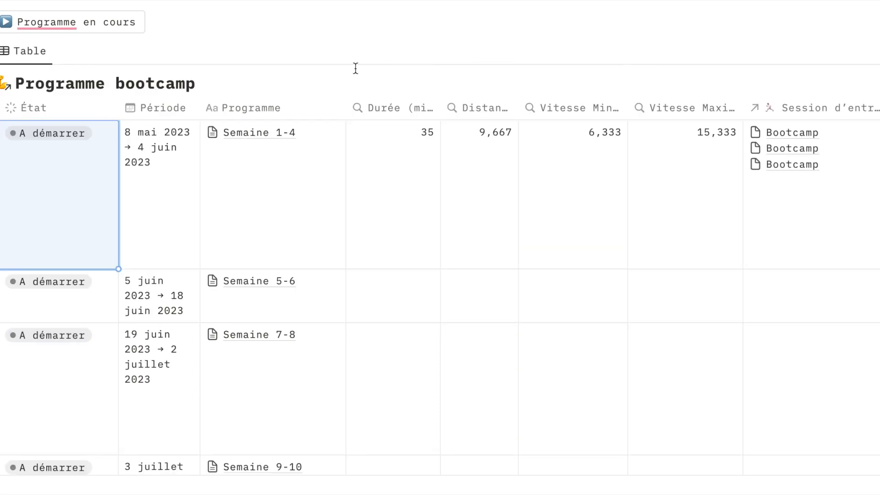
Step: Run the Programme en cours button again and check the Semaine 1-4 row
click(85, 22)
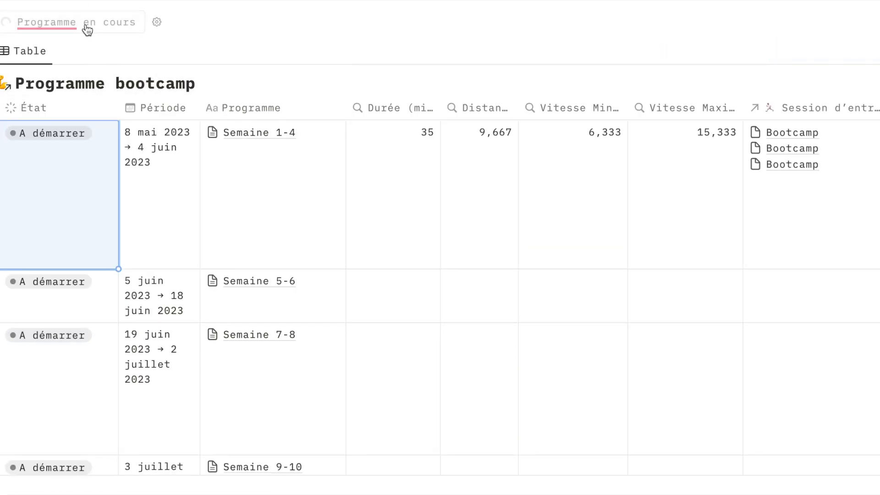
scroll(231, 178, right, 10)
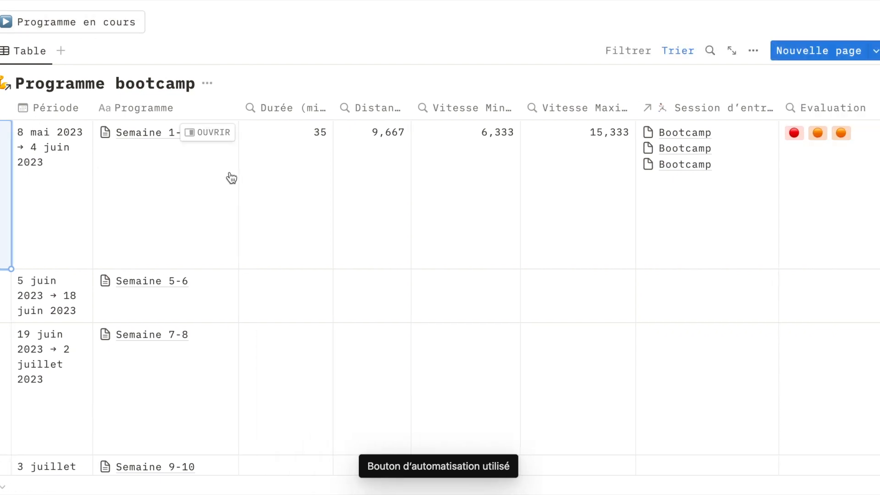
scroll(231, 178, left, 10)
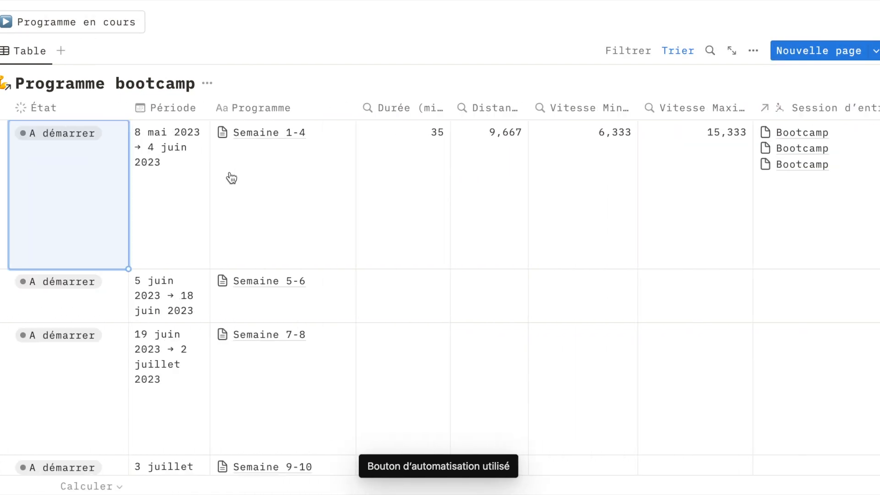
Step: Change the condition of the button's Statut filter to N'est pas vide
click(157, 25)
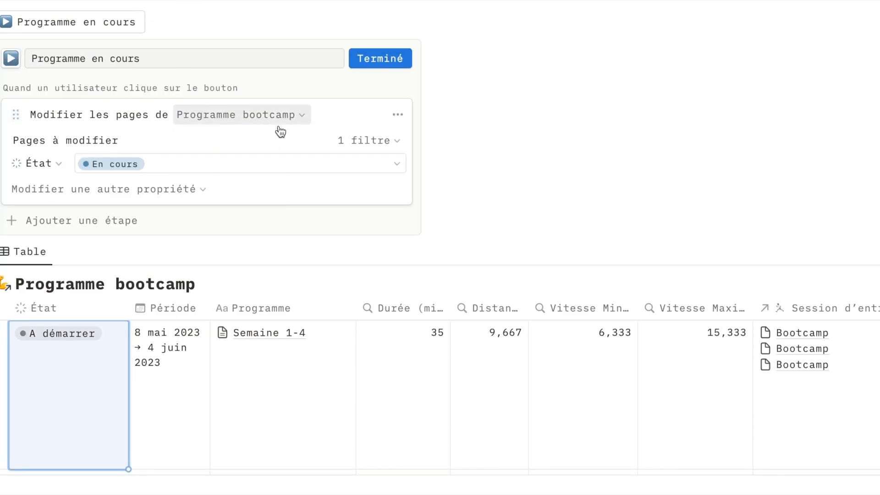
click(347, 140)
click(279, 168)
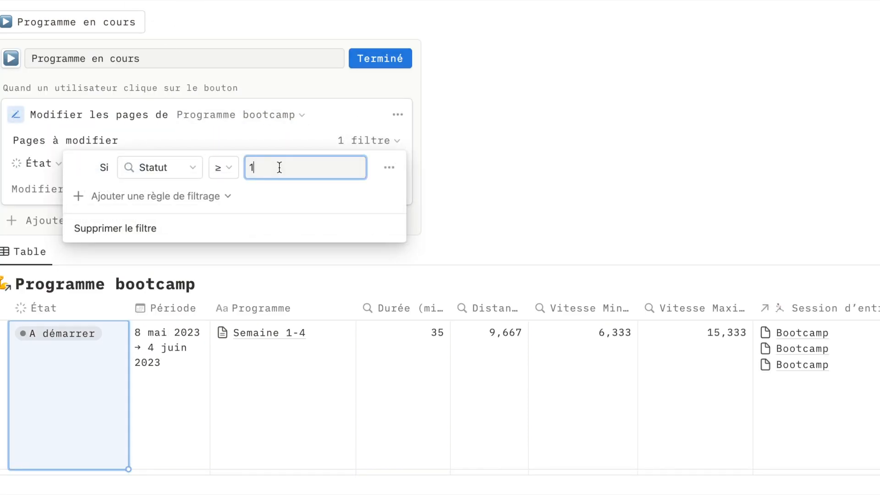
click(226, 168)
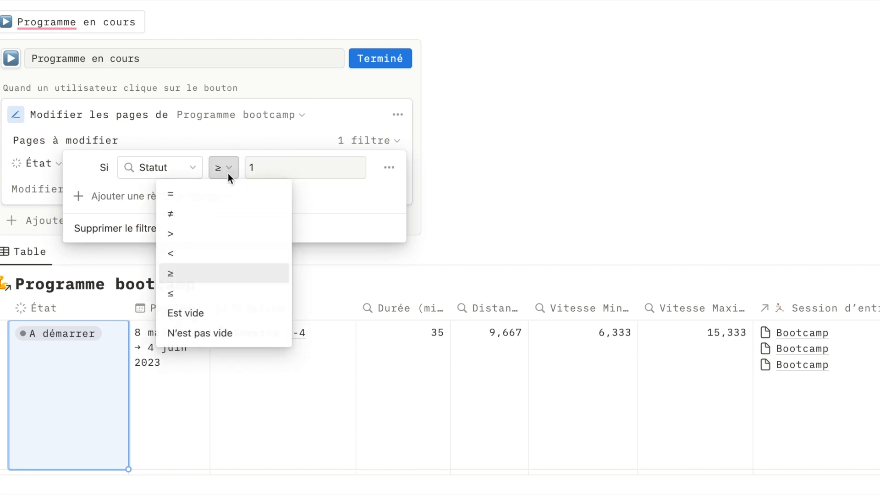
click(209, 334)
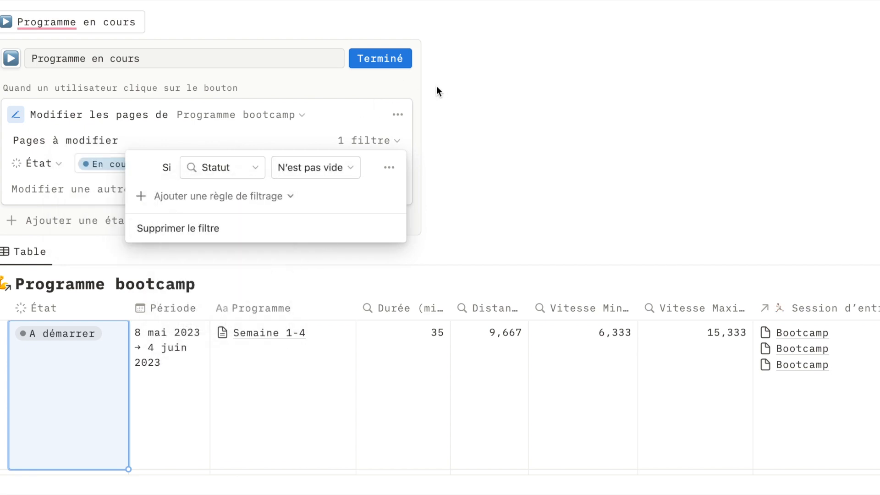
Step: Save the Programme en cours button with the N'est pas vide filter, run it and check the Programme bootcamp table
click(403, 85)
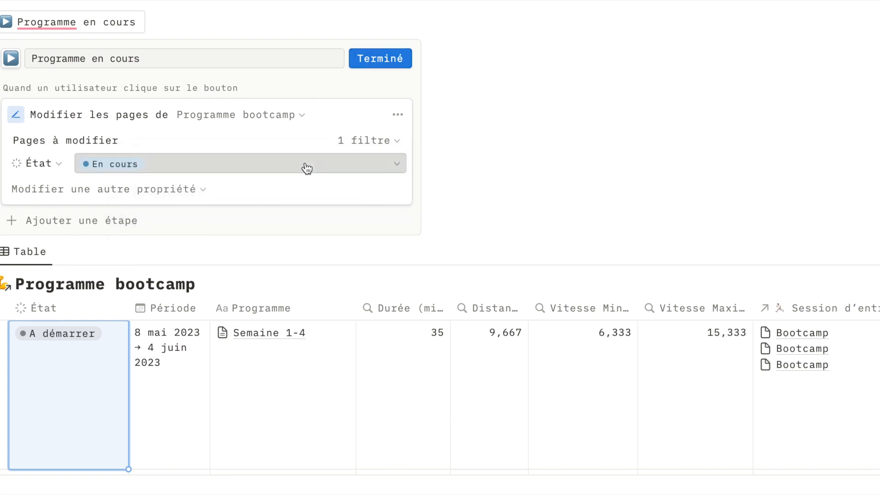
click(305, 164)
click(368, 60)
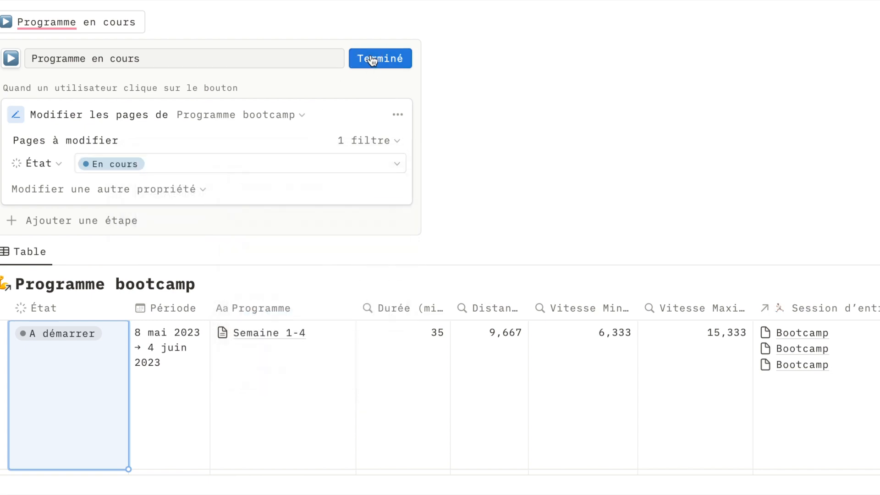
click(372, 59)
click(117, 30)
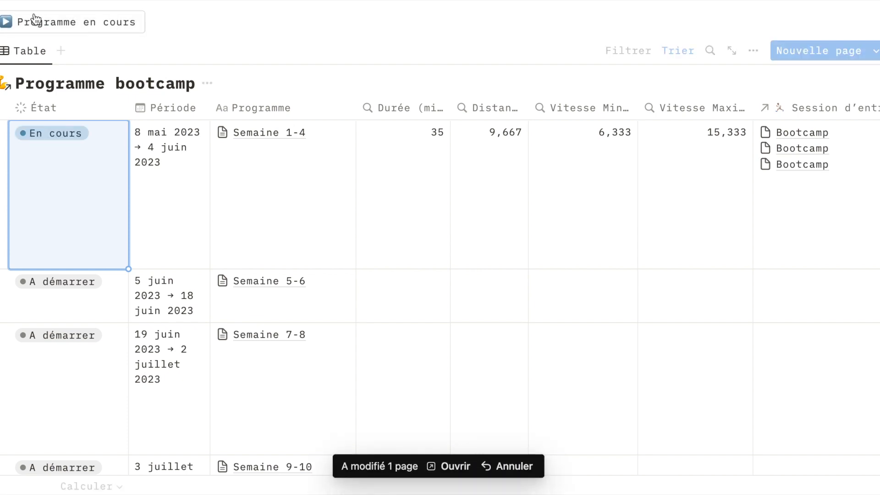
click(403, 44)
scroll(318, 181, right, 5)
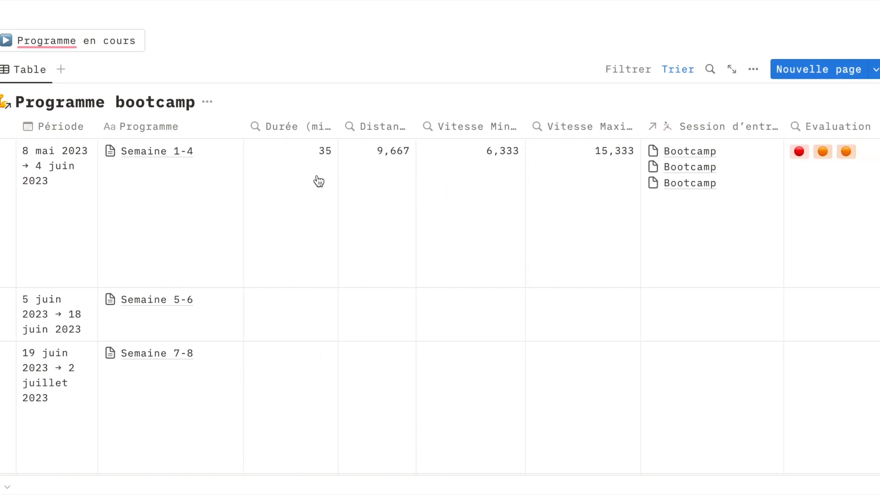
scroll(319, 181, left, 4)
scroll(319, 181, left, 2)
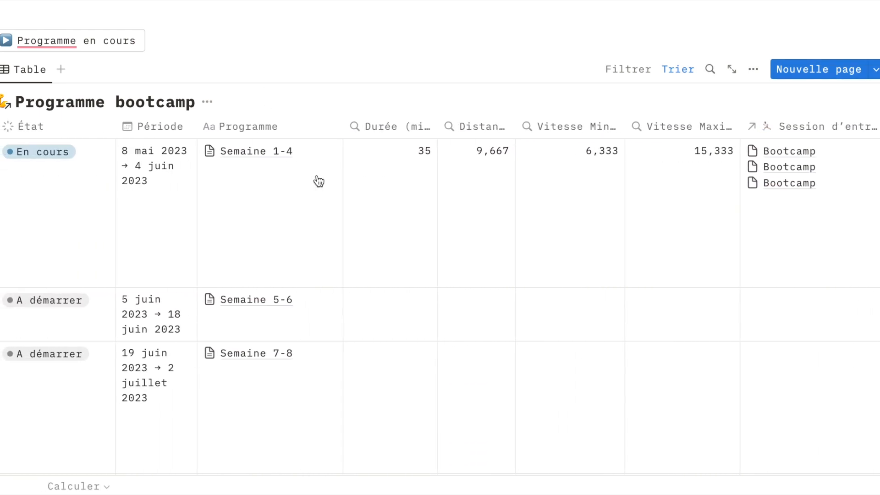
Step: Open the Performances bootcamp database and narrow its Jour de la semaine column
scroll(499, 304, up, 15)
scroll(500, 308, down, 1)
scroll(501, 309, down, 1)
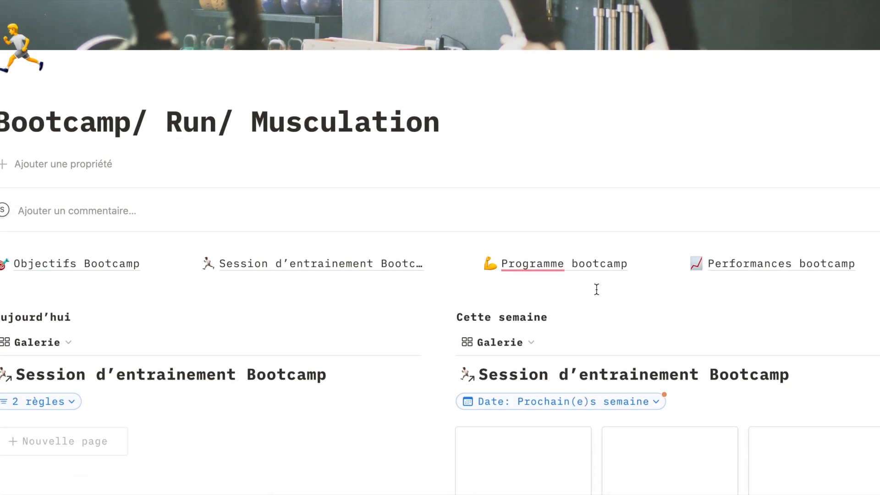
click(752, 268)
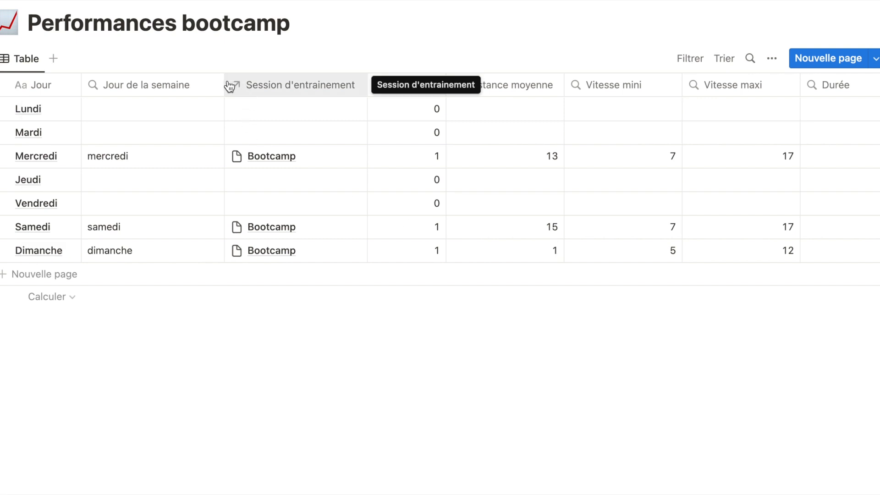
drag(225, 81, 204, 81)
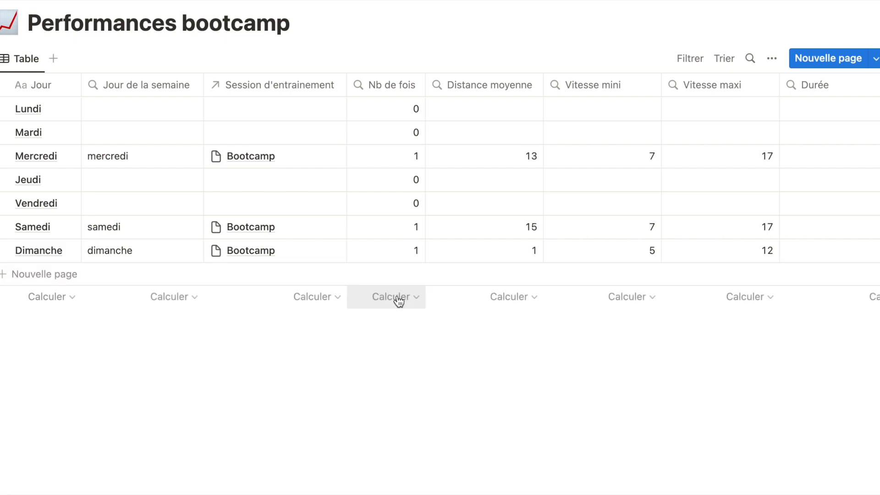
Step: Examine the performance rollups per day and the aggregation settings of Distance moyenne
scroll(530, 295, right, 3)
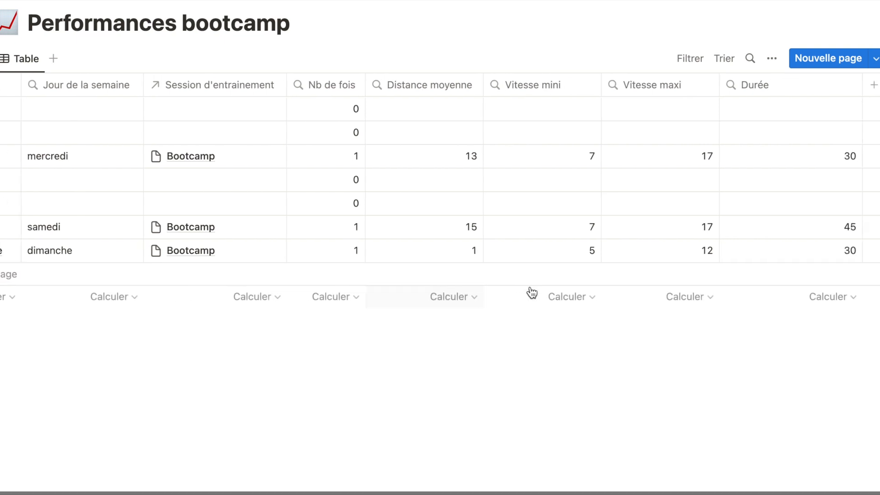
scroll(531, 293, right, 1)
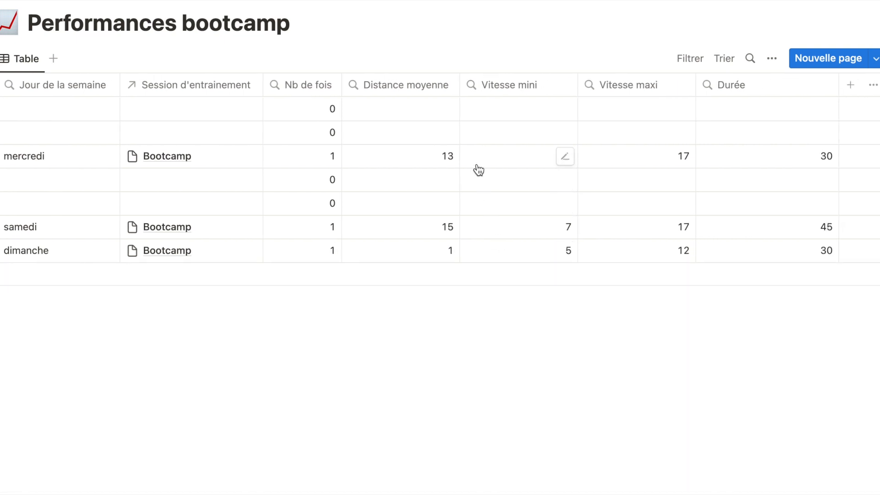
scroll(484, 246, left, 2)
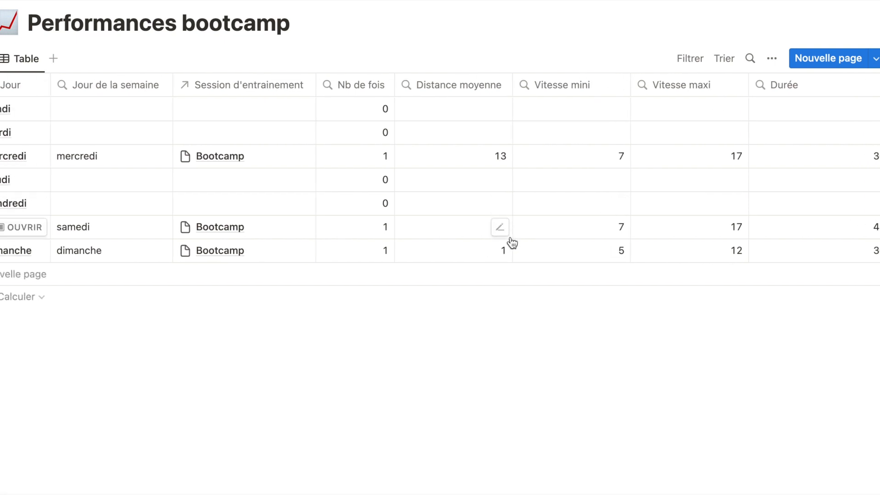
click(500, 251)
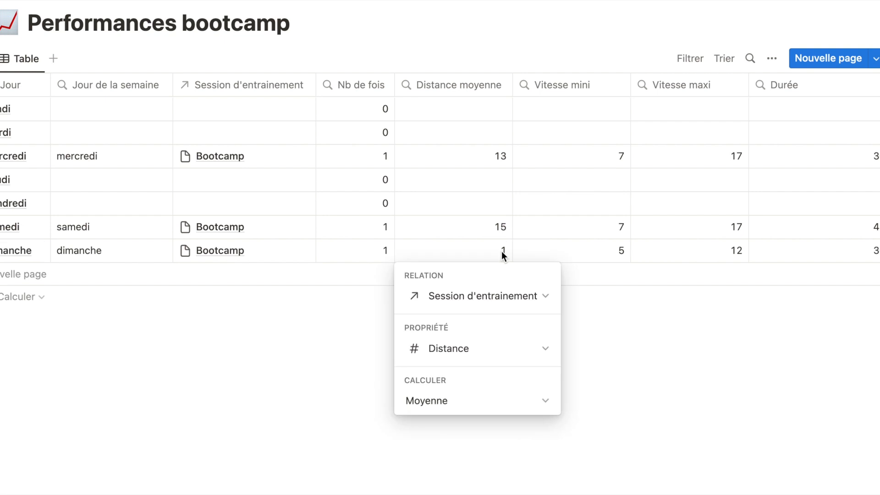
key(Escape)
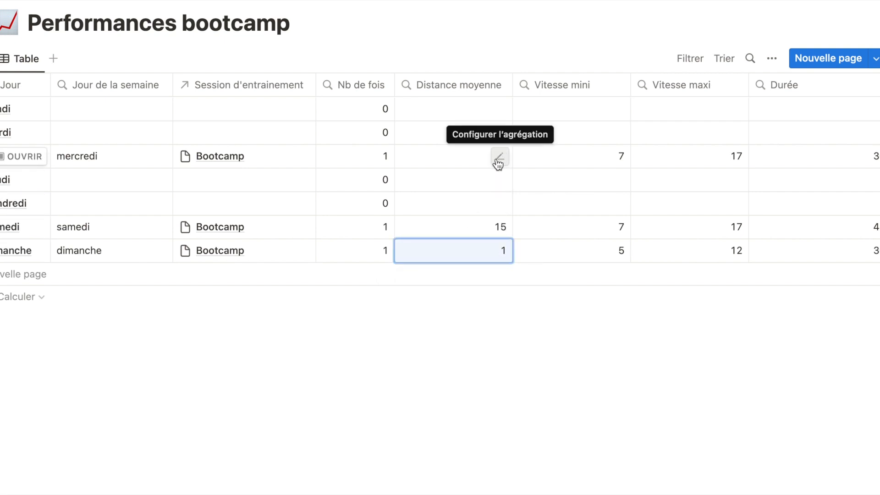
Step: Set the Distance of the Bootcamp session linked to Mercredi to 1,3 and close the session
click(238, 164)
click(258, 206)
click(346, 212)
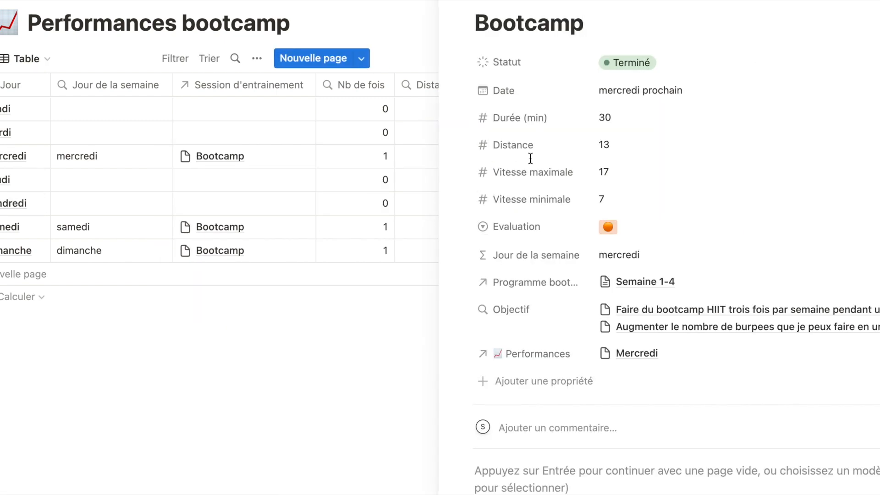
click(605, 148)
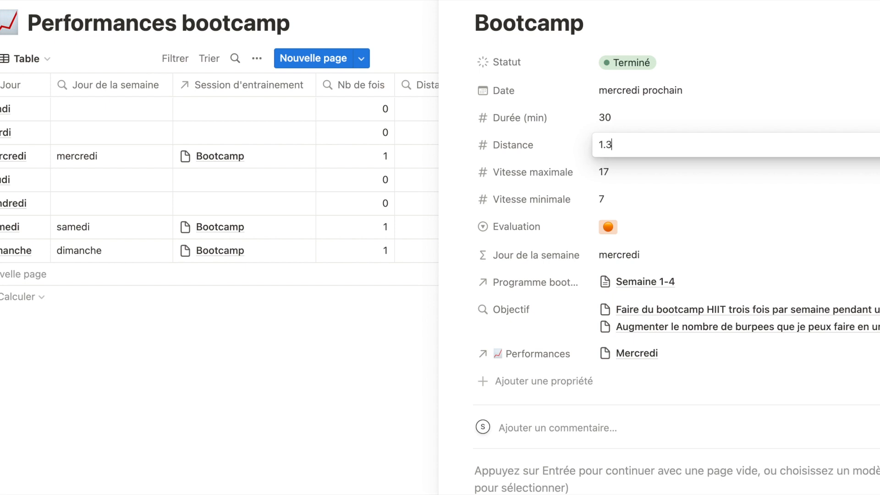
key(Return)
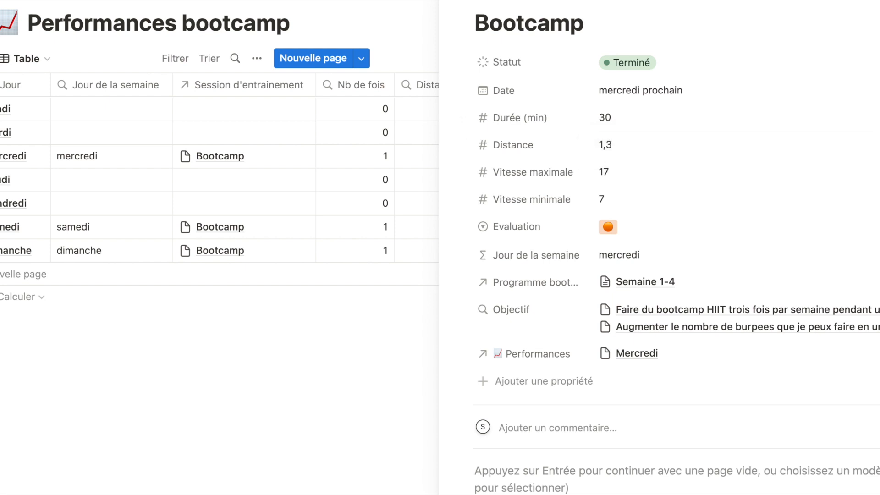
click(456, 0)
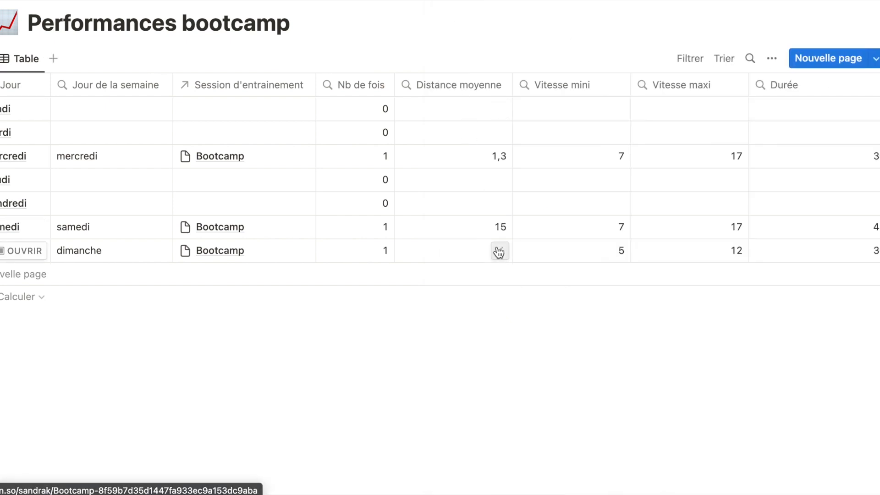
Step: Set the Distance of the Bootcamp session linked to Samedi to 1,5 and close the session
click(498, 227)
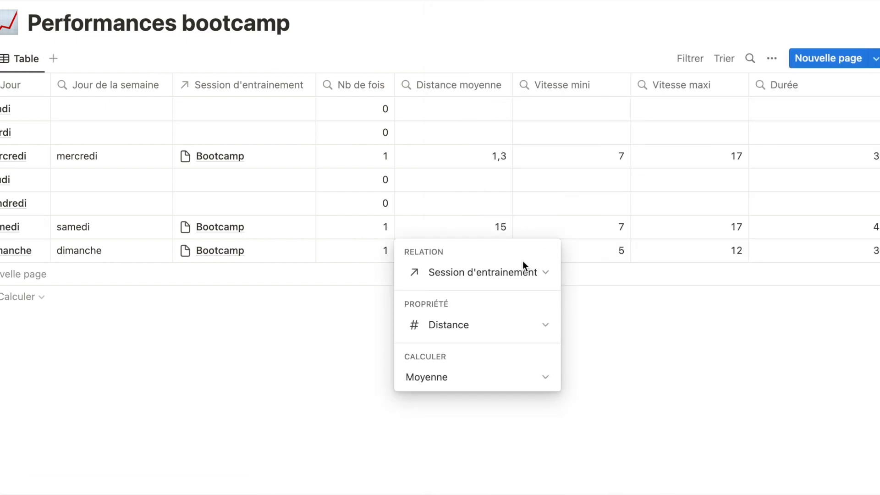
click(279, 233)
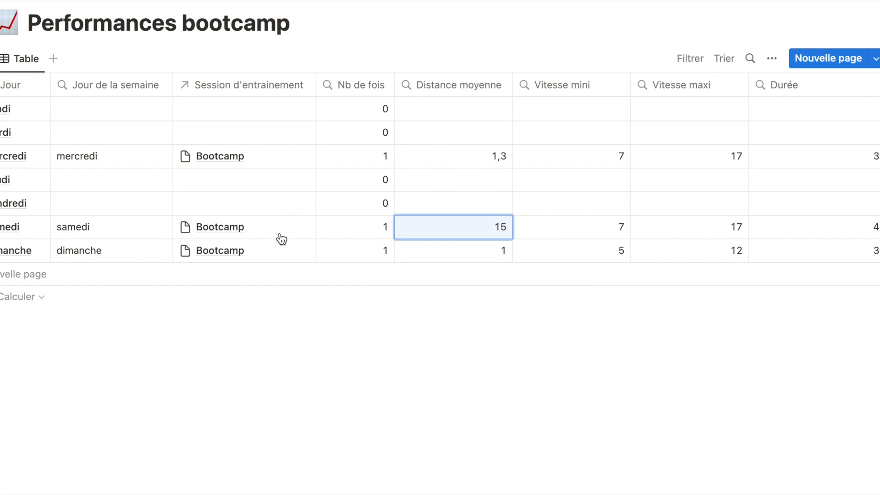
click(279, 236)
click(298, 277)
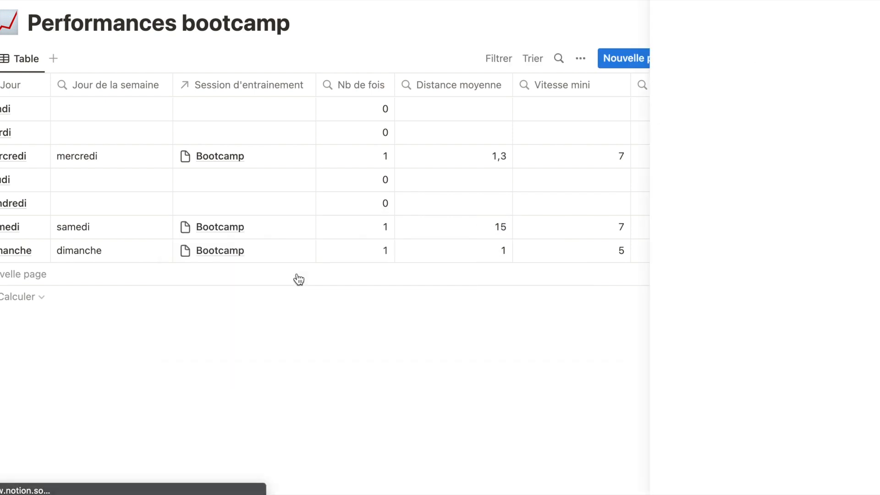
click(603, 145)
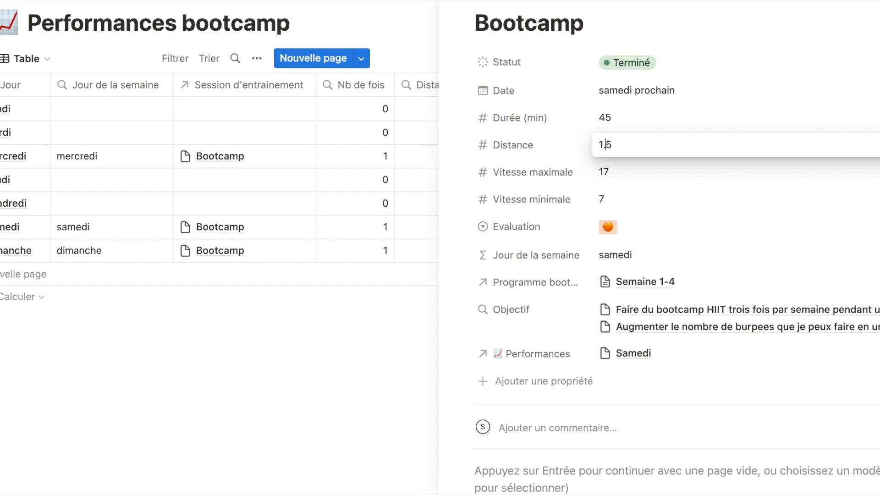
key(Return)
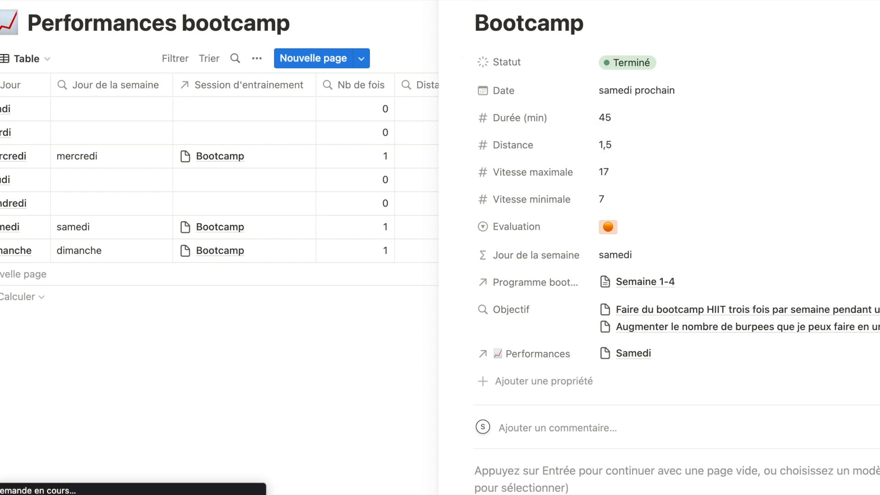
key(Escape)
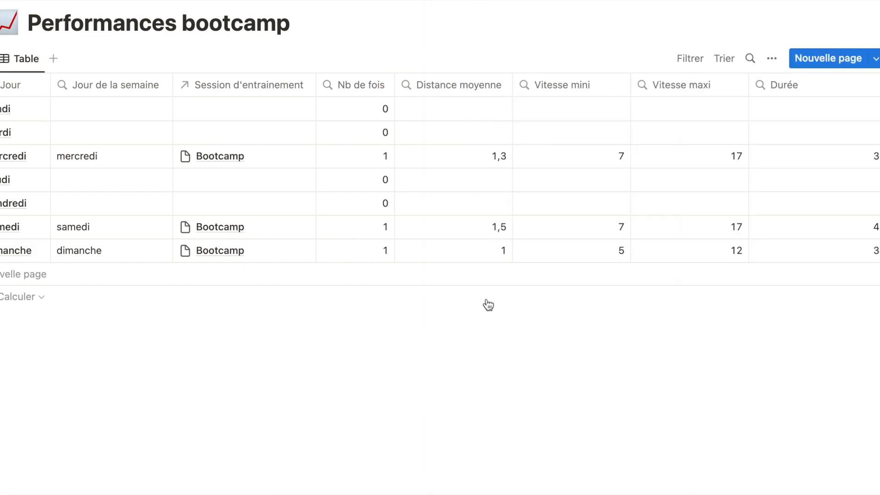
Step: Return to the Bootcamp/ Run/ Musculation page and review its sessions and programme table down to the Programme sur mesure section
scroll(497, 201, right, 3)
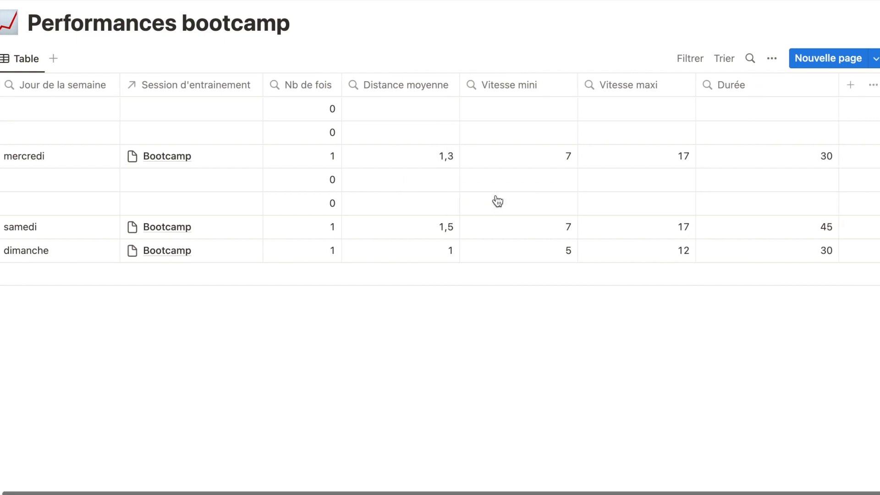
scroll(498, 200, left, 4)
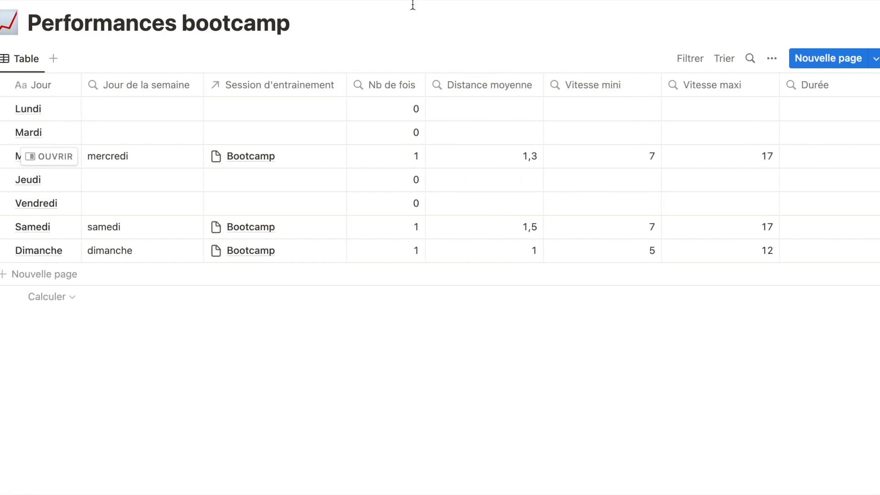
click(275, 1)
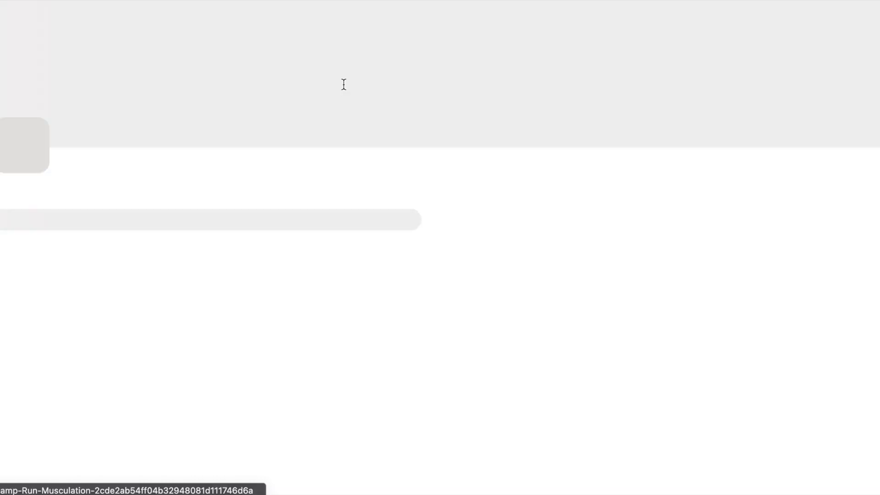
scroll(468, 274, down, 5)
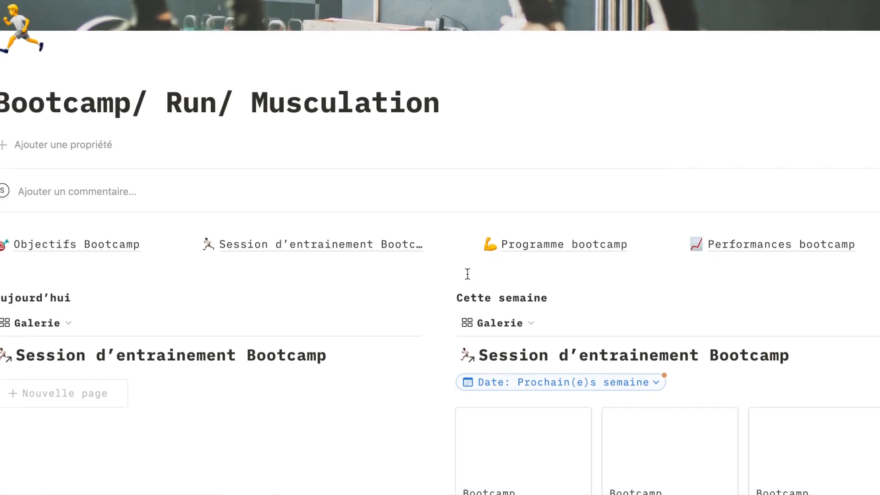
scroll(467, 274, down, 4)
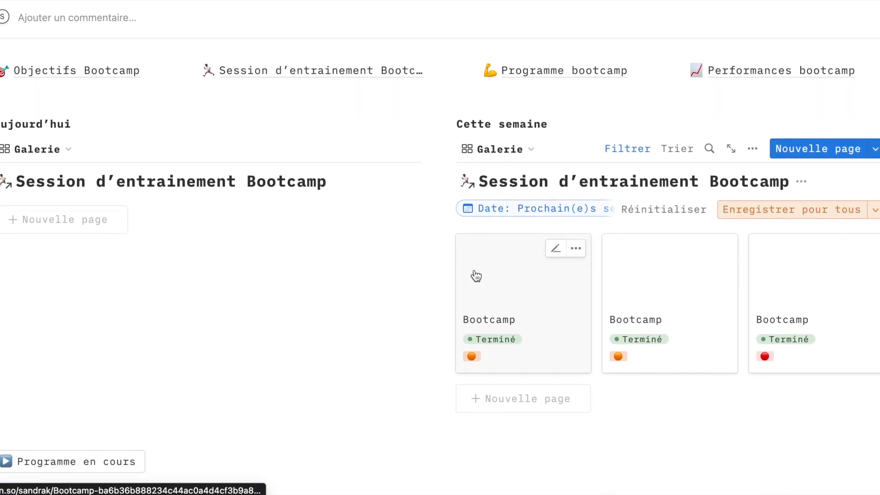
scroll(486, 267, down, 5)
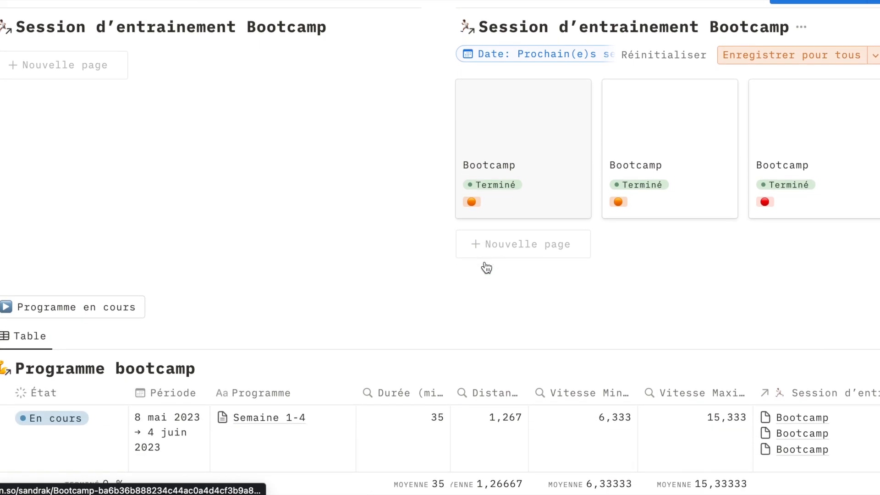
scroll(487, 267, down, 12)
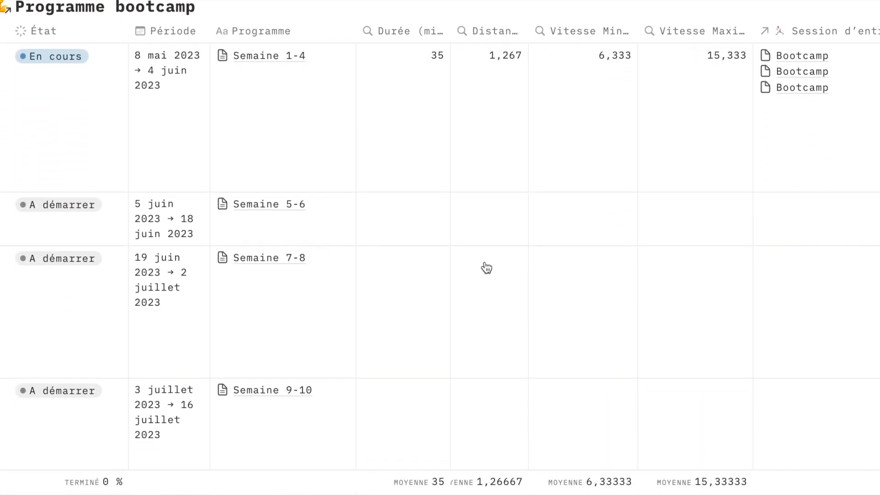
scroll(486, 267, down, 12)
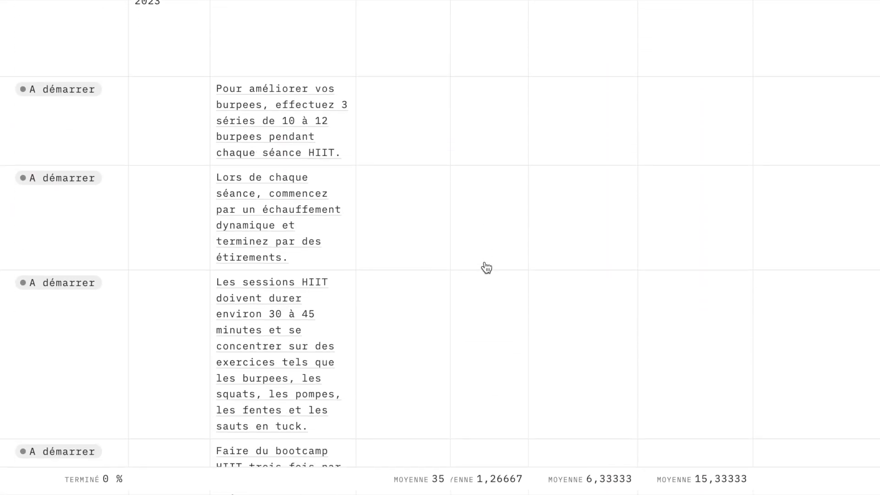
scroll(487, 268, down, 2)
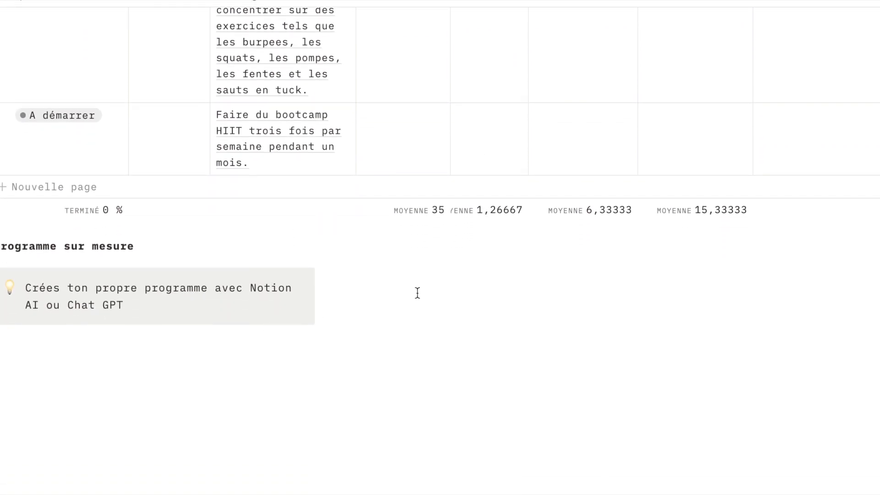
Step: Generate a custom programme beside the Programme sur mesure note with Notion AI, using the prompt "Créer un programme bootcamp pour débutant sur 30 jours"
click(463, 287)
key(space)
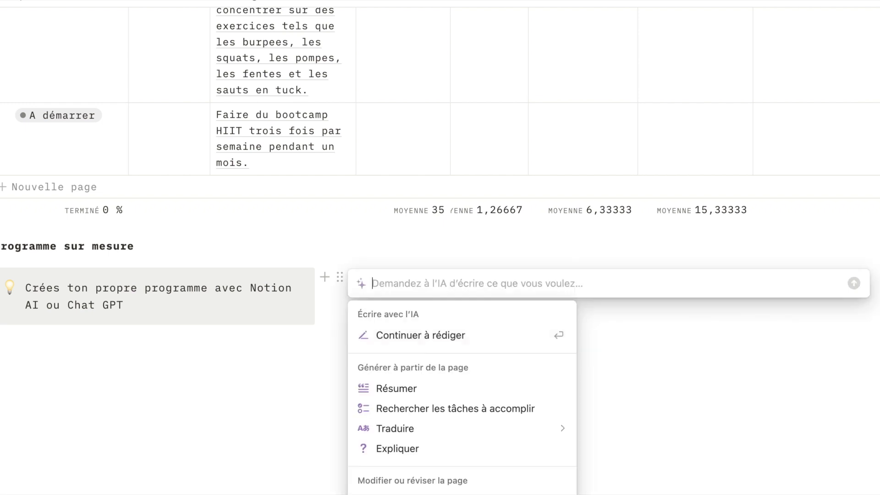
text(C)
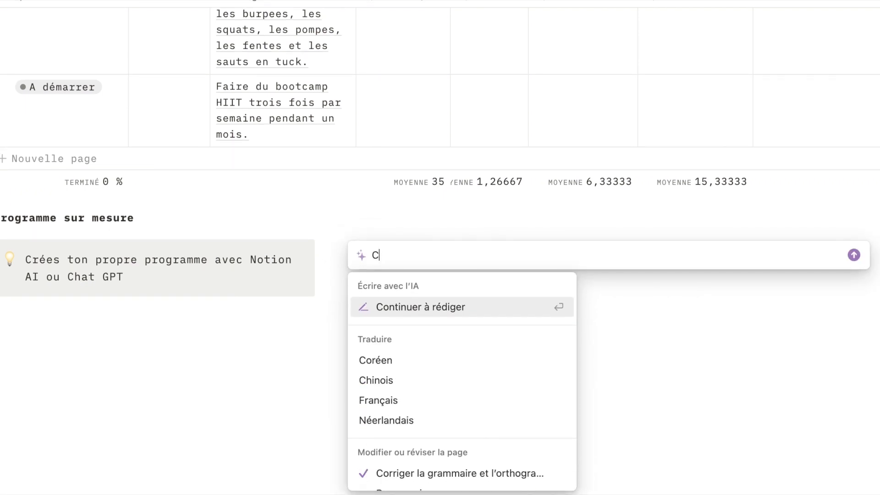
text(réer un)
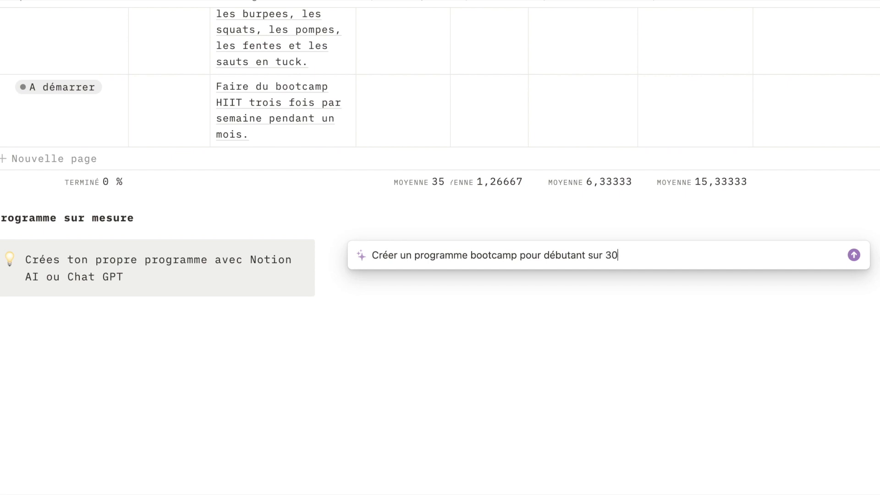
text(ours)
key(Return)
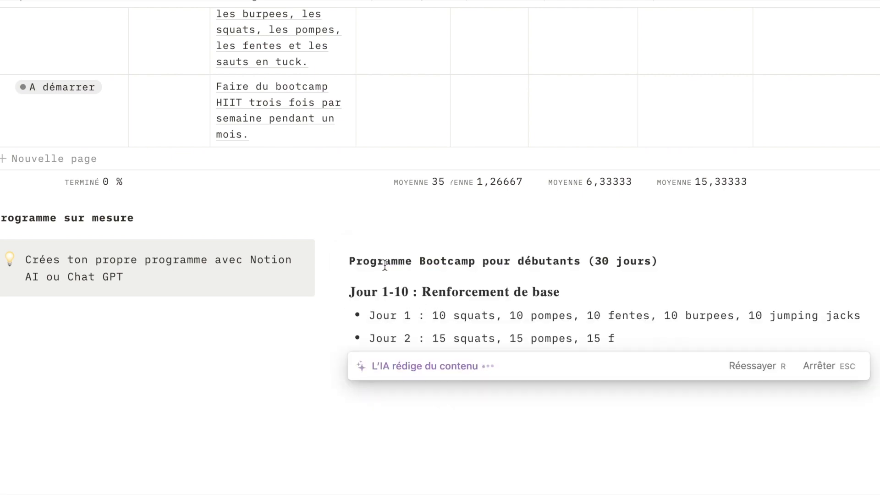
Step: Review the AI-generated 30-day bootcamp programme from beginning to end and delete its text from the page
scroll(385, 265, down, 5)
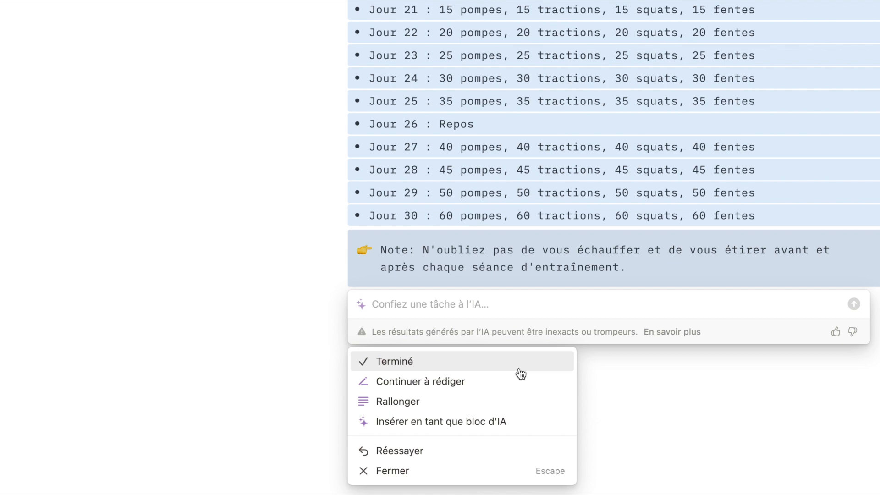
scroll(521, 372, up, 10)
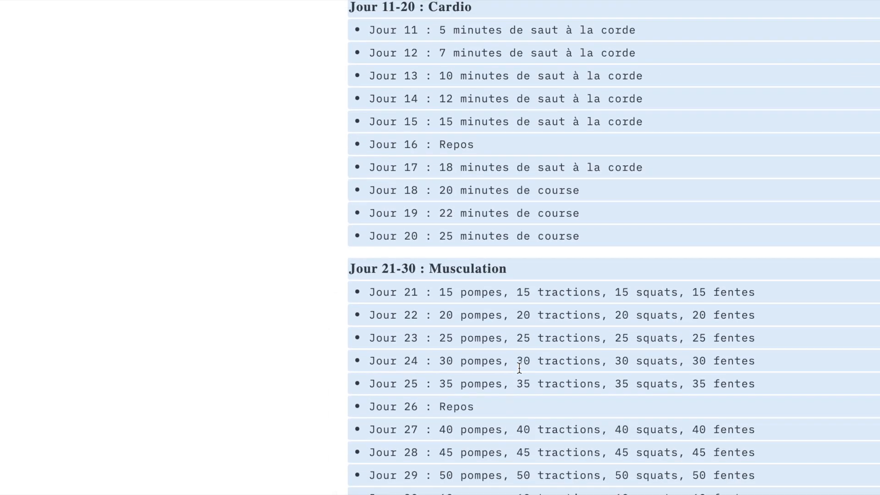
scroll(519, 368, up, 5)
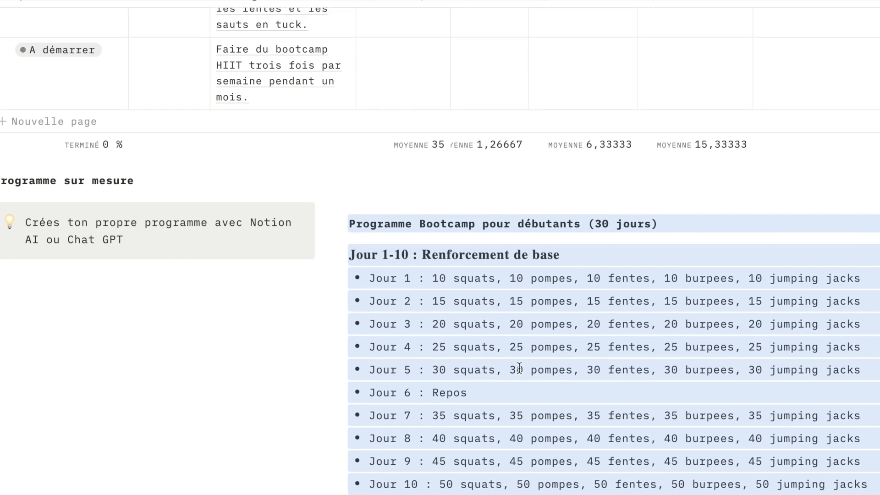
scroll(519, 368, down, 13)
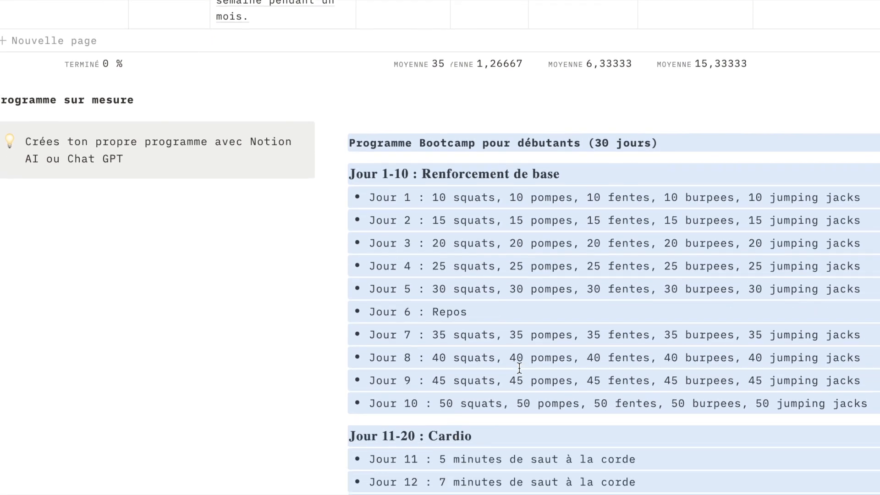
key(Escape)
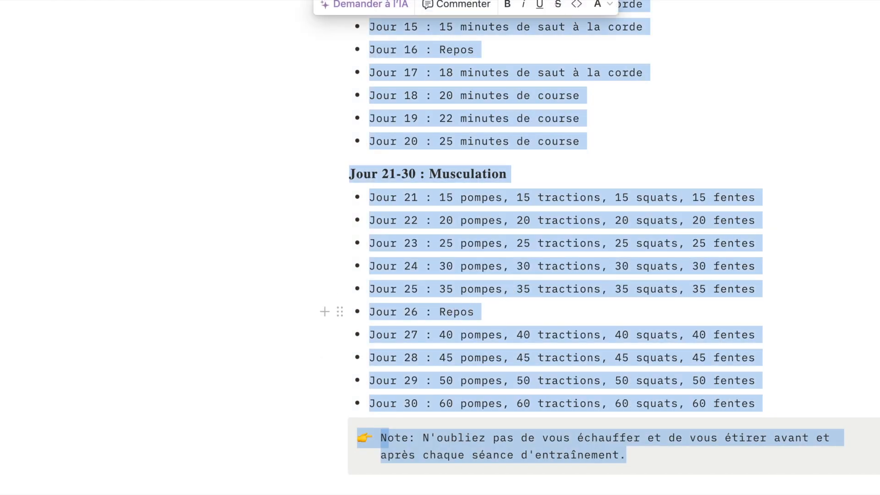
key(BackSpace)
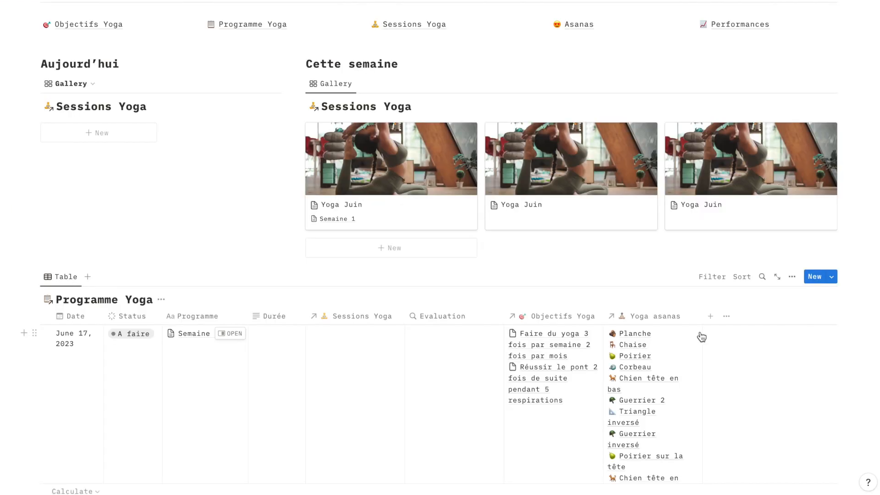
Step: Review the Yoga page's weekly sessions and Programme Yoga table, and open the Asanas page
scroll(701, 336, down, 3)
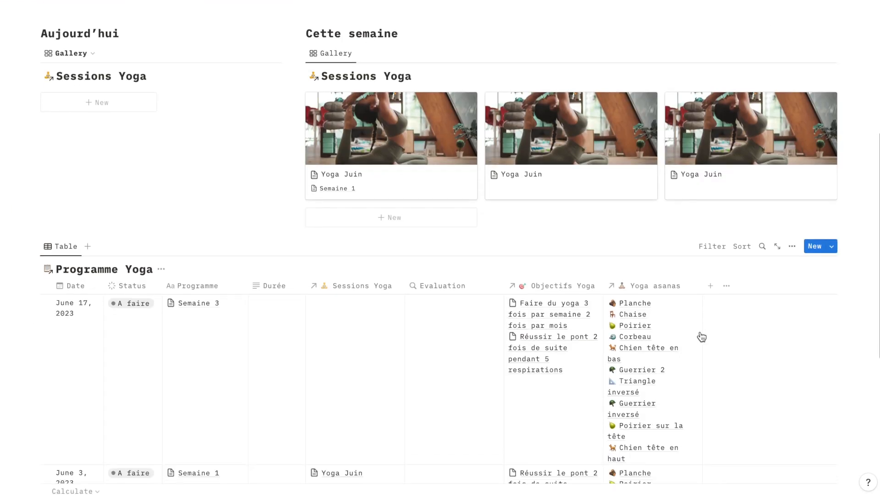
scroll(701, 337, down, 3)
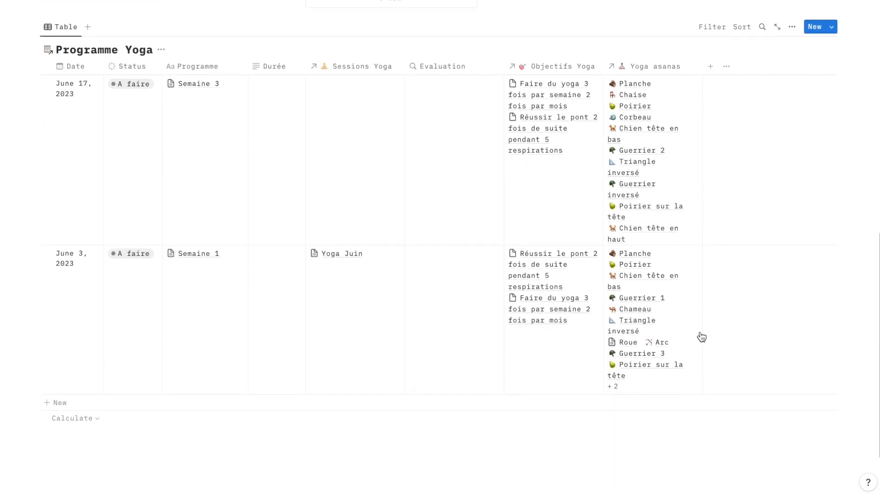
scroll(701, 337, up, 8)
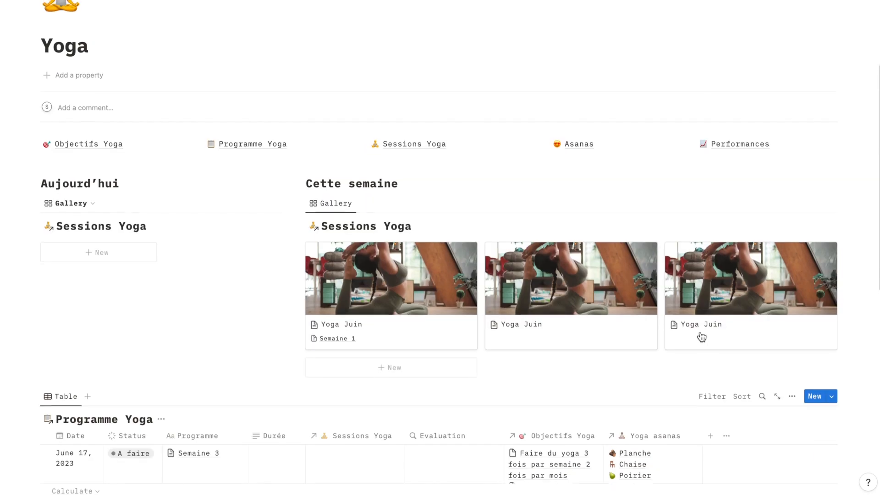
click(587, 150)
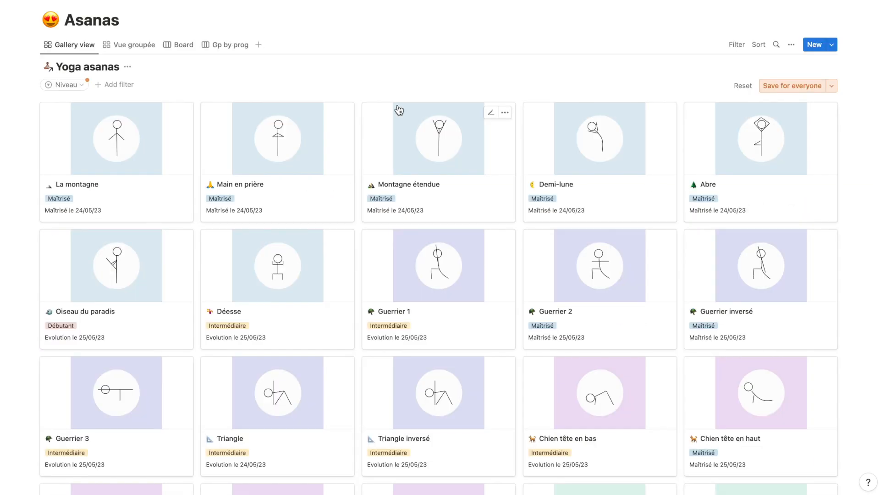
Step: Browse the Yoga asanas gallery and check the Niveau options of the Guerrier 3 card without changing its level
scroll(102, 210, down, 3)
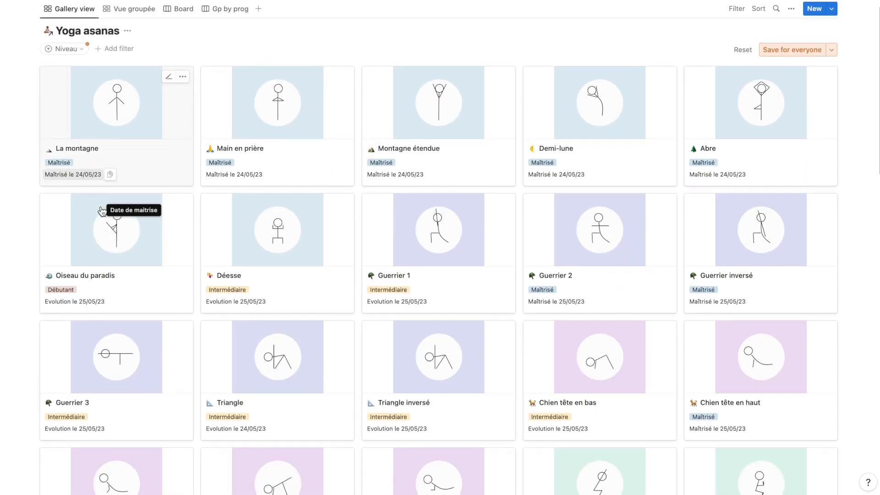
scroll(101, 211, down, 3)
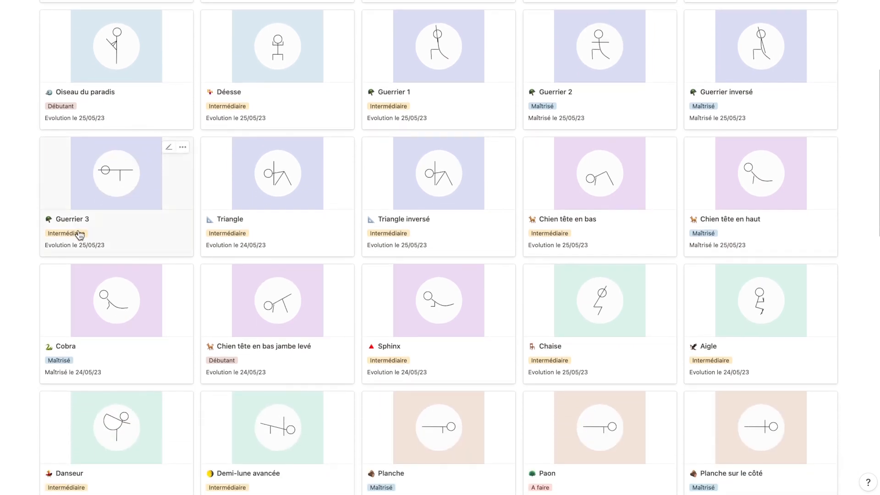
click(80, 236)
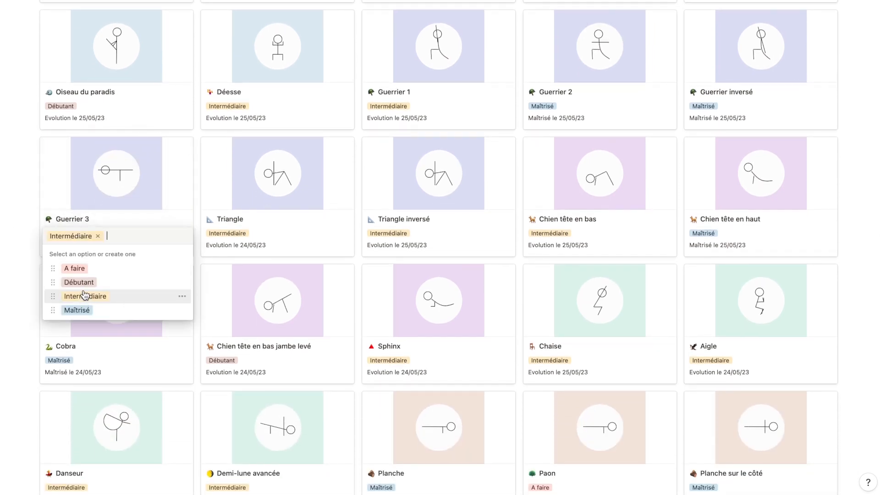
click(177, 218)
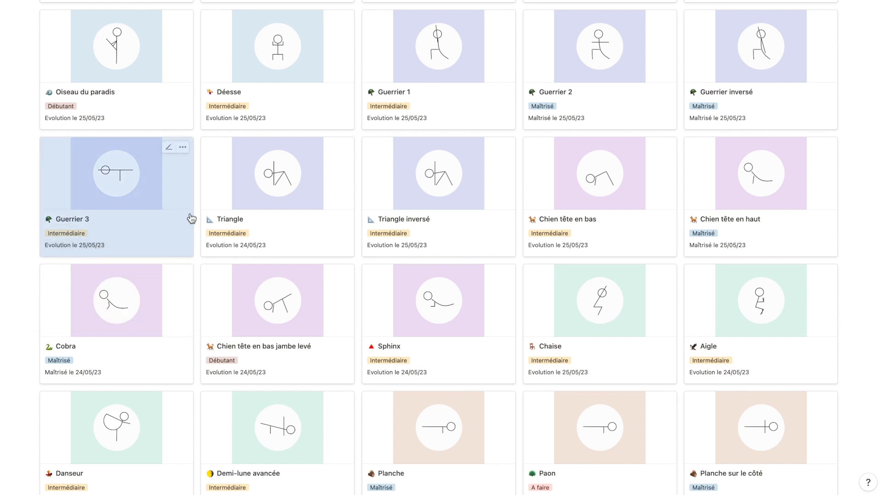
Step: Look through the Vue groupée, Board and Gp by prog views of the Yoga asanas database
scroll(197, 213, up, 5)
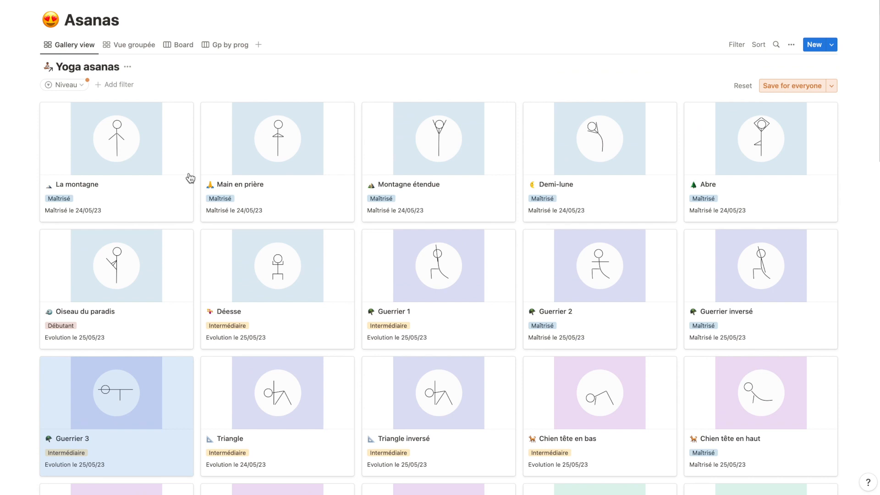
click(147, 53)
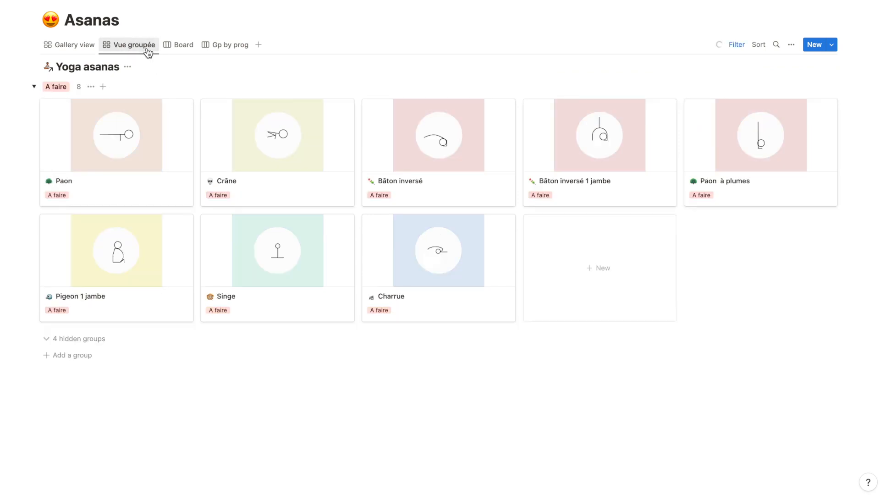
click(179, 55)
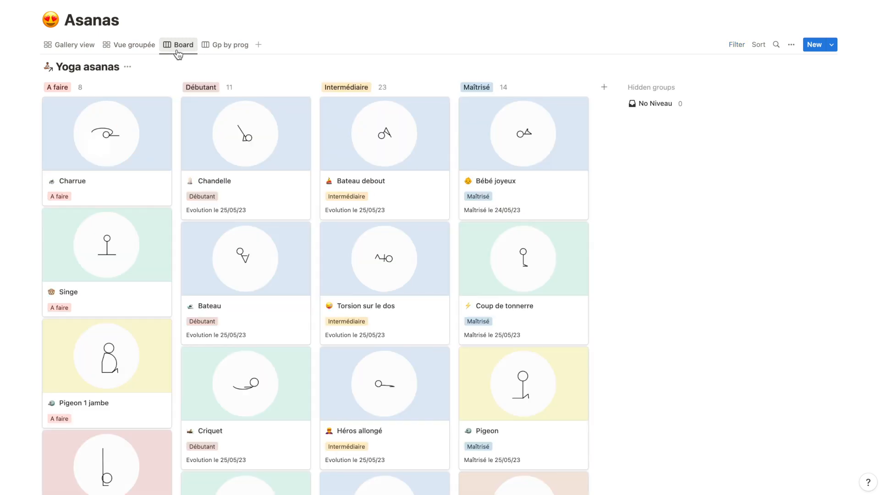
click(213, 51)
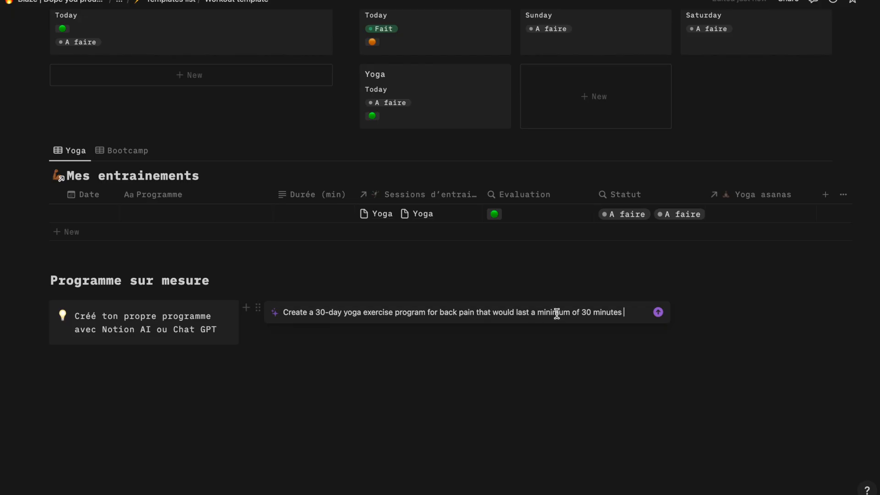
Step: Generate a programme with the AI prompt "Create a 30-day yoga exercise program for back pain that would last a minimum of 30 minutes"
key(Return)
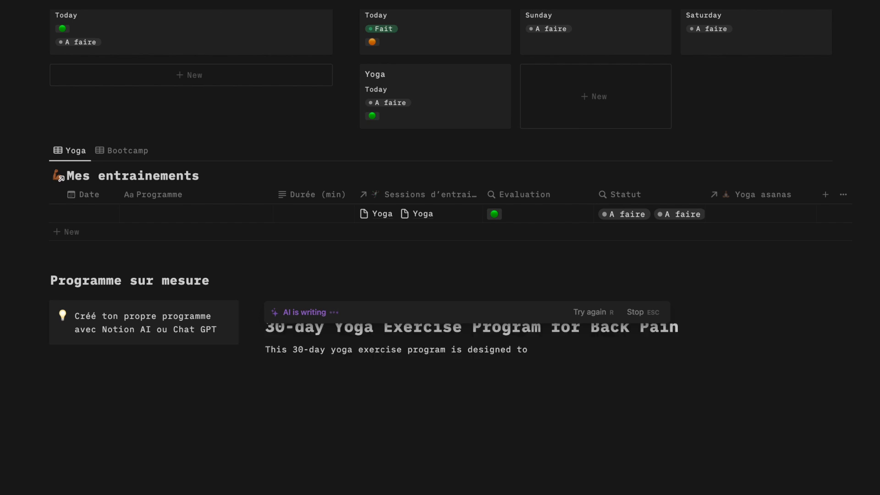